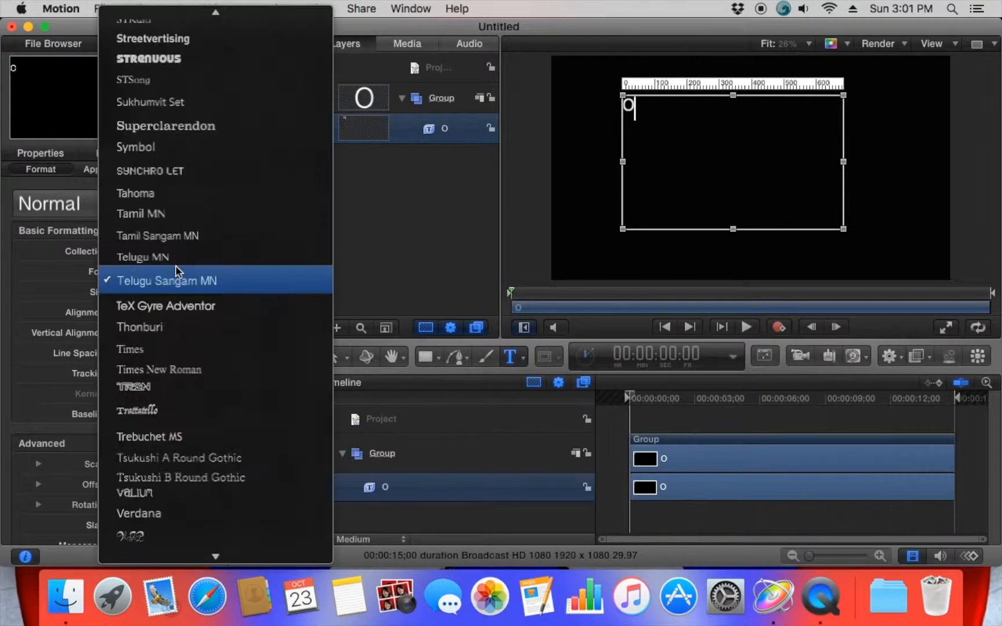
Set the letter O's font to Meloriac and its size to 288
{"action": "scroll", "coordinate": [175, 272], "scroll_direction": "up", "scroll_amount": 20}
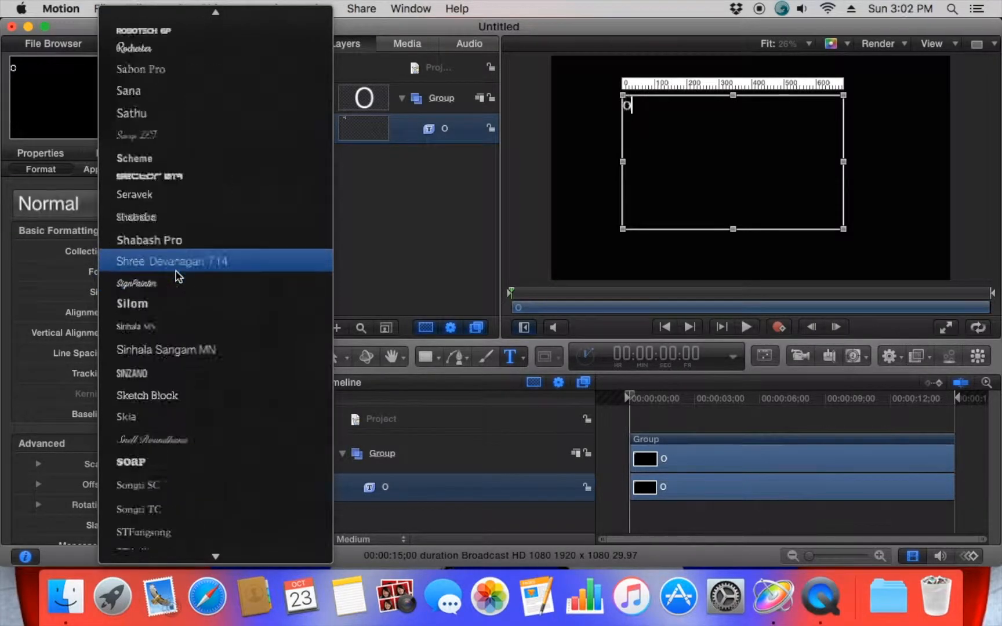
{"action": "scroll", "coordinate": [176, 275], "scroll_direction": "up", "scroll_amount": 5}
{"action": "scroll", "coordinate": [176, 279], "scroll_direction": "down", "scroll_amount": 2}
{"action": "left_click", "coordinate": [151, 412]}
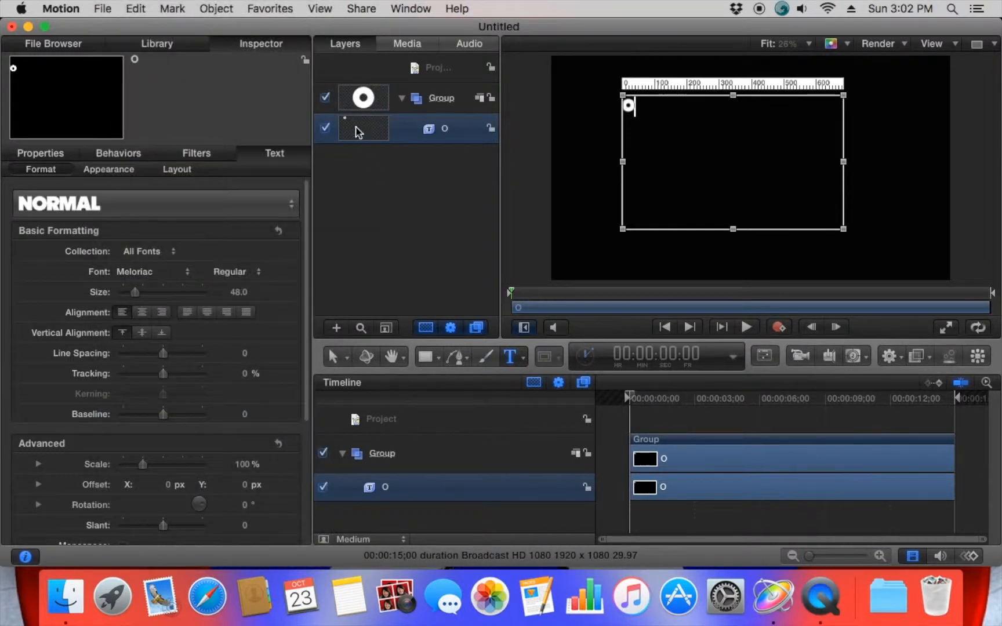
{"action": "left_click_drag", "start_coordinate": [138, 294], "coordinate": [221, 293]}
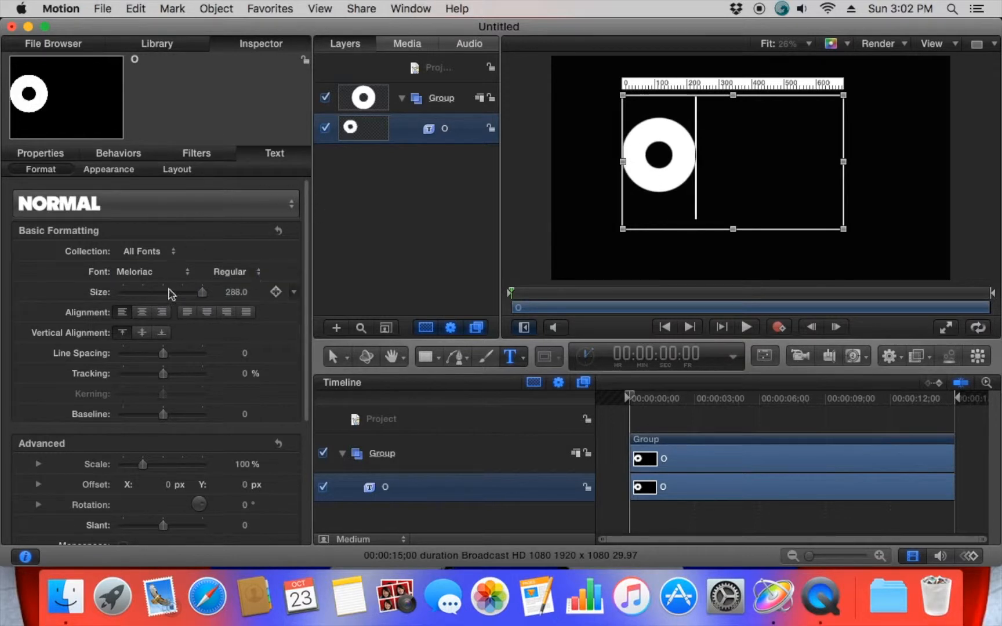
Scale the letter O to 393% and centre it in the frame, with the timeline hidden to enlarge the canvas
{"action": "left_click", "coordinate": [52, 154]}
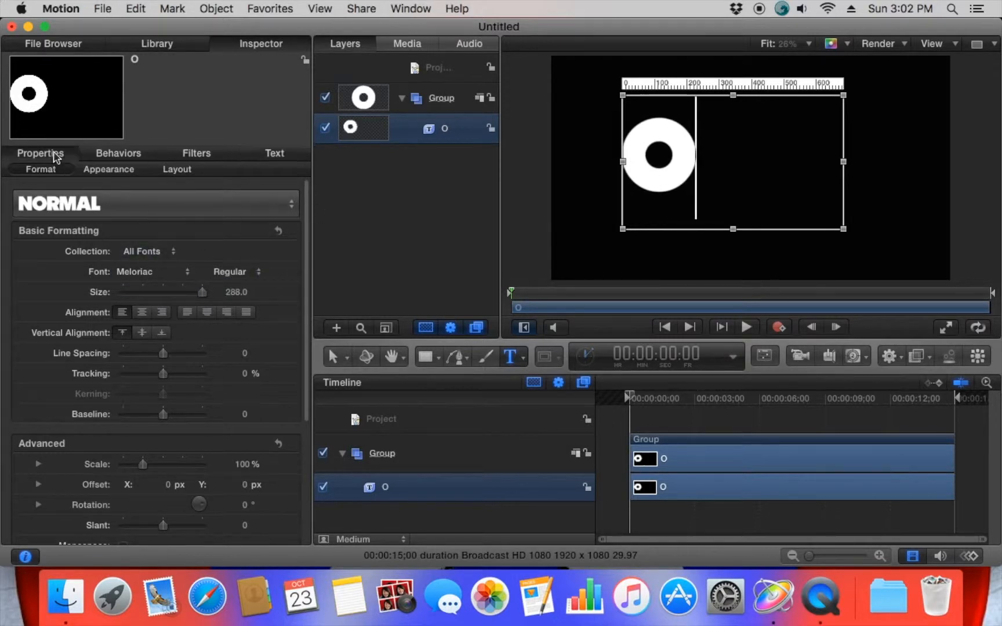
{"action": "left_click_drag", "start_coordinate": [145, 246], "coordinate": [184, 250]}
{"action": "left_click_drag", "start_coordinate": [595, 197], "coordinate": [720, 217]}
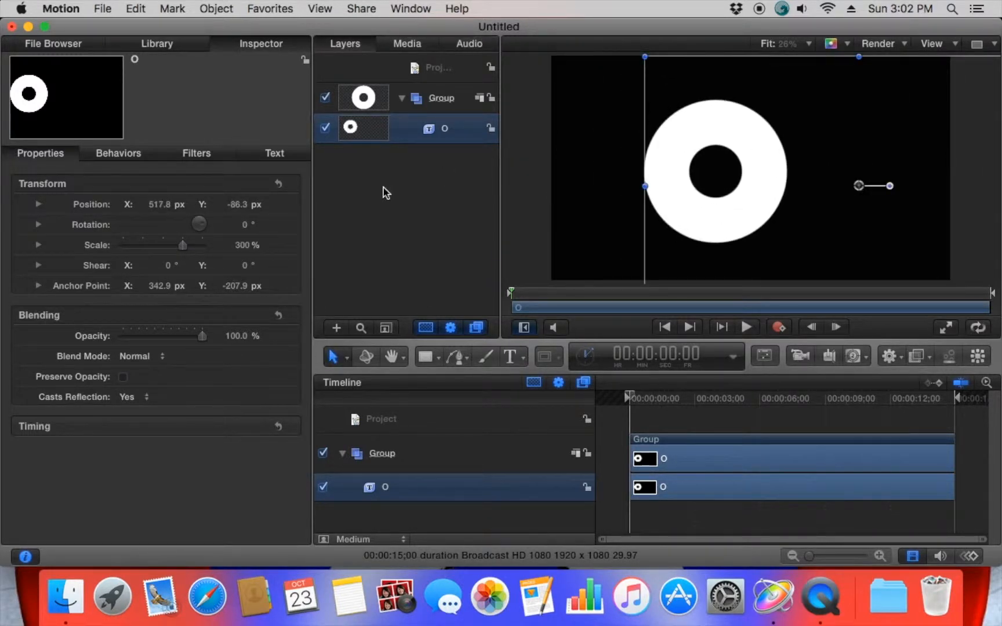
{"action": "left_click_drag", "start_coordinate": [184, 246], "coordinate": [202, 252]}
{"action": "left_click_drag", "start_coordinate": [724, 195], "coordinate": [784, 200]}
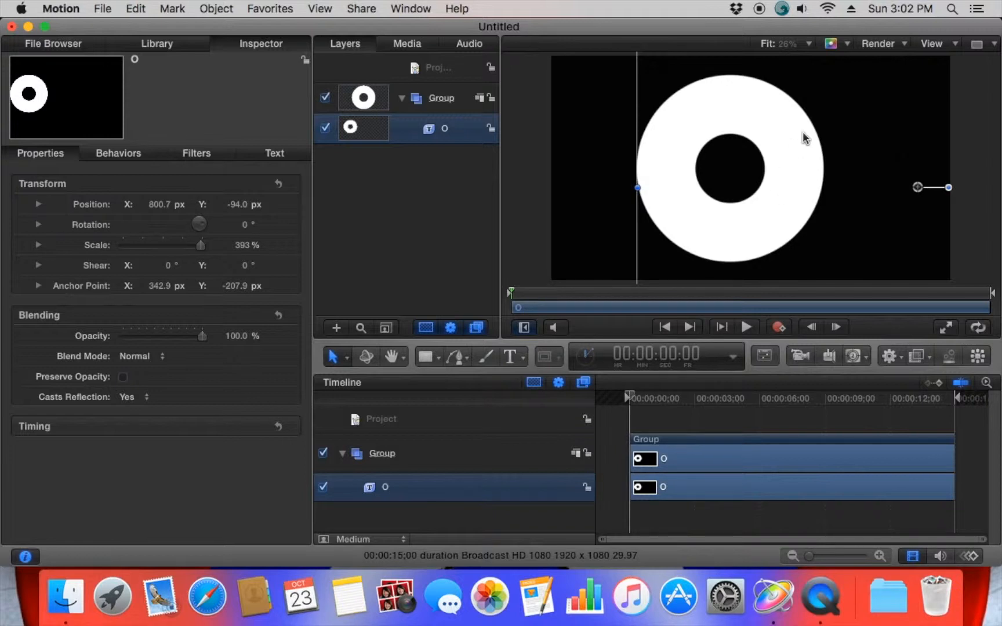
{"action": "left_click", "coordinate": [912, 558]}
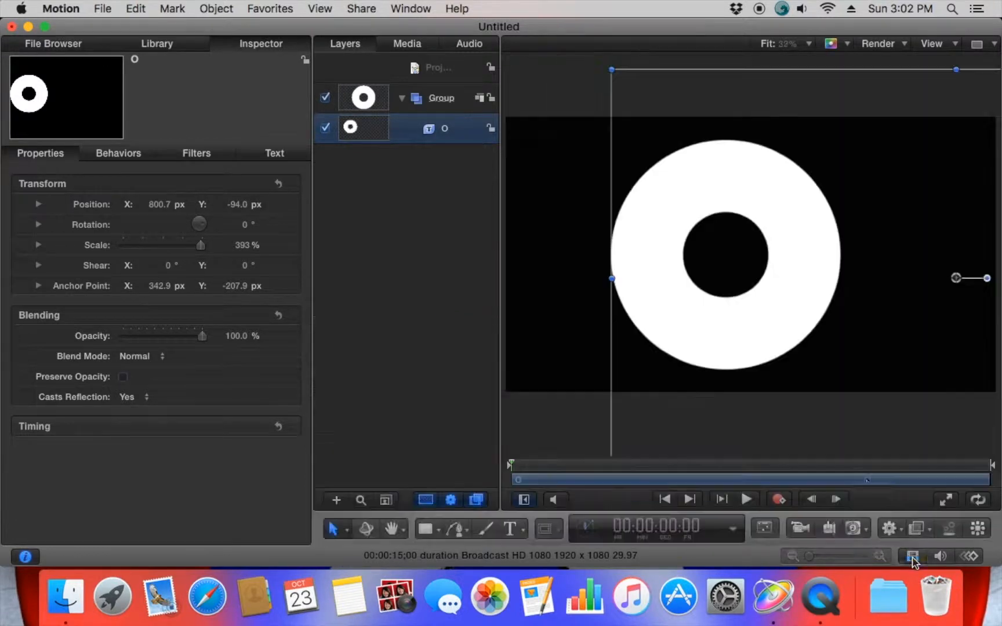
{"action": "left_click_drag", "start_coordinate": [795, 293], "coordinate": [790, 293]}
Turn the O into 3D text and reduce its weight to -5.0 to form a thinner ring
{"action": "left_click", "coordinate": [275, 152]}
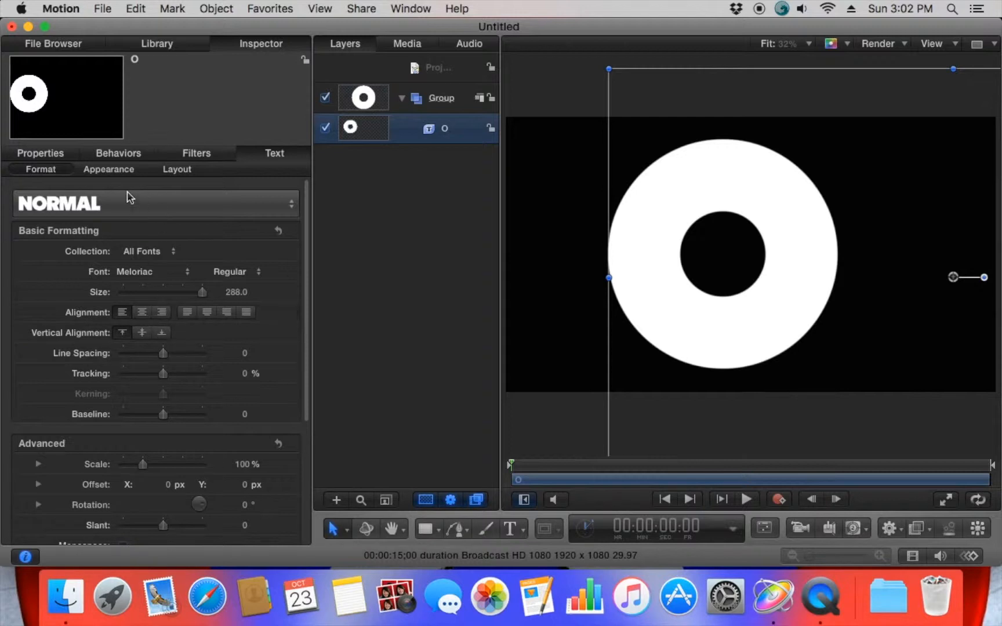
{"action": "left_click", "coordinate": [106, 172]}
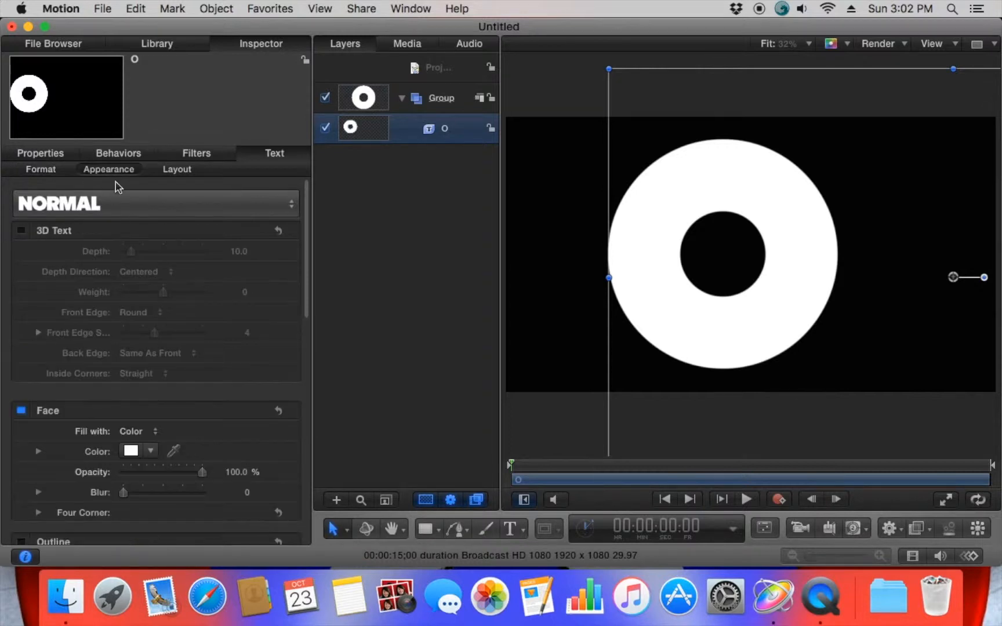
{"action": "scroll", "coordinate": [191, 322], "scroll_direction": "down", "scroll_amount": 5}
{"action": "scroll", "coordinate": [116, 290], "scroll_direction": "up", "scroll_amount": 5}
{"action": "left_click", "coordinate": [22, 231]}
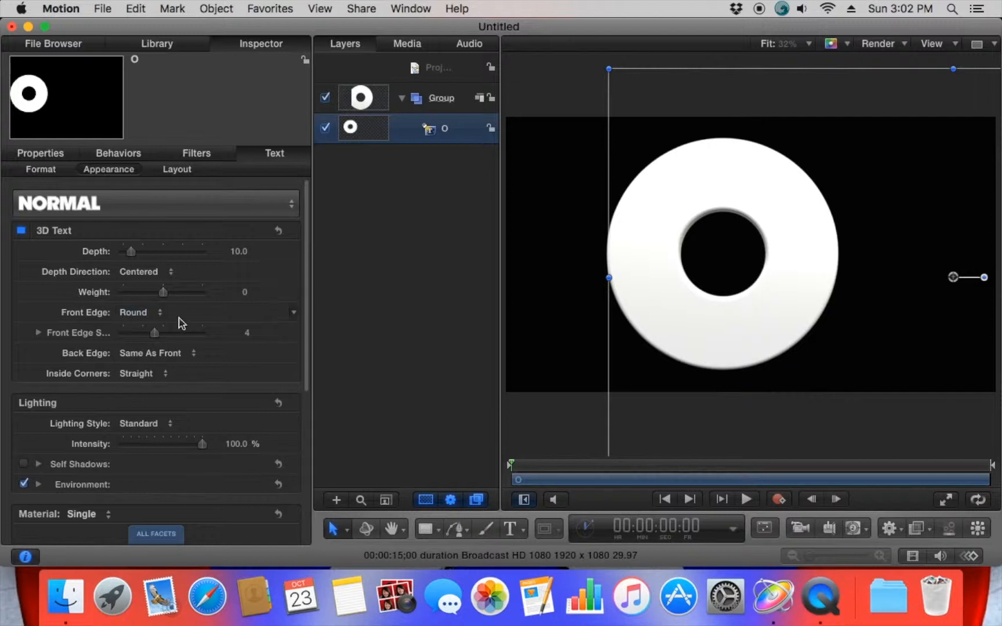
{"action": "left_click_drag", "start_coordinate": [165, 294], "coordinate": [118, 301]}
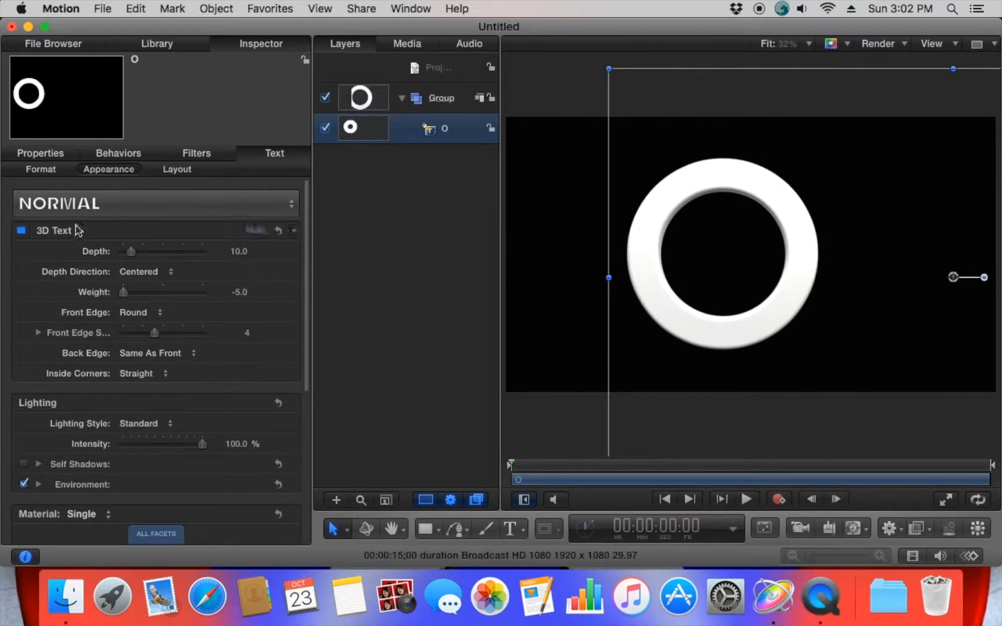
Scale the ring to 533% and reposition it at about X 1162.6 px, Y -123.2 px
{"action": "left_click", "coordinate": [36, 155]}
{"action": "left_click_drag", "start_coordinate": [242, 251], "coordinate": [264, 251]}
{"action": "left_click_drag", "start_coordinate": [707, 282], "coordinate": [800, 289]}
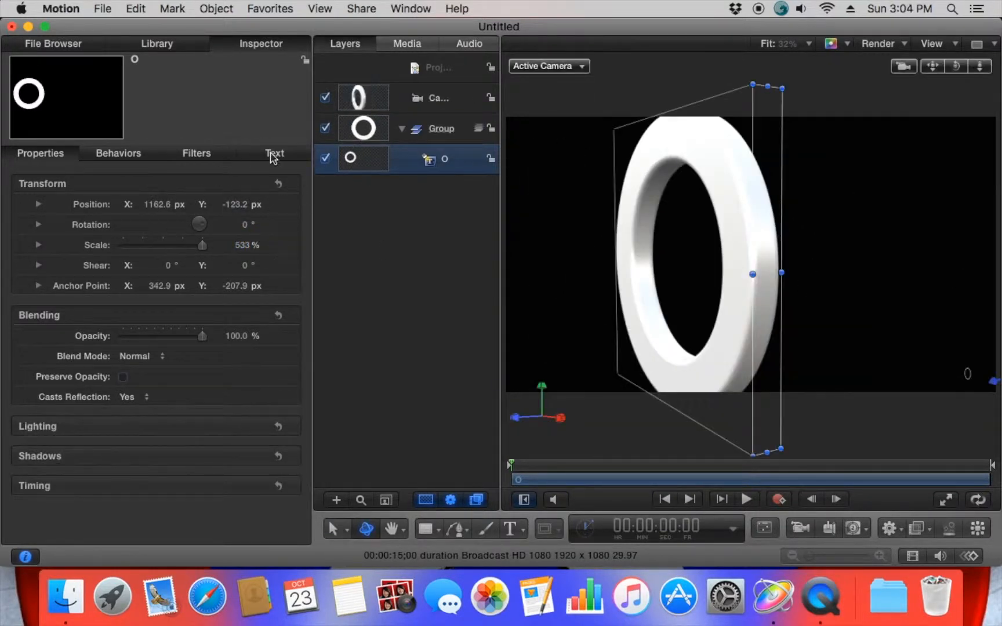
Set the ring's 3D text depth to 0 and orbit the camera back towards its front
{"action": "left_click", "coordinate": [273, 155]}
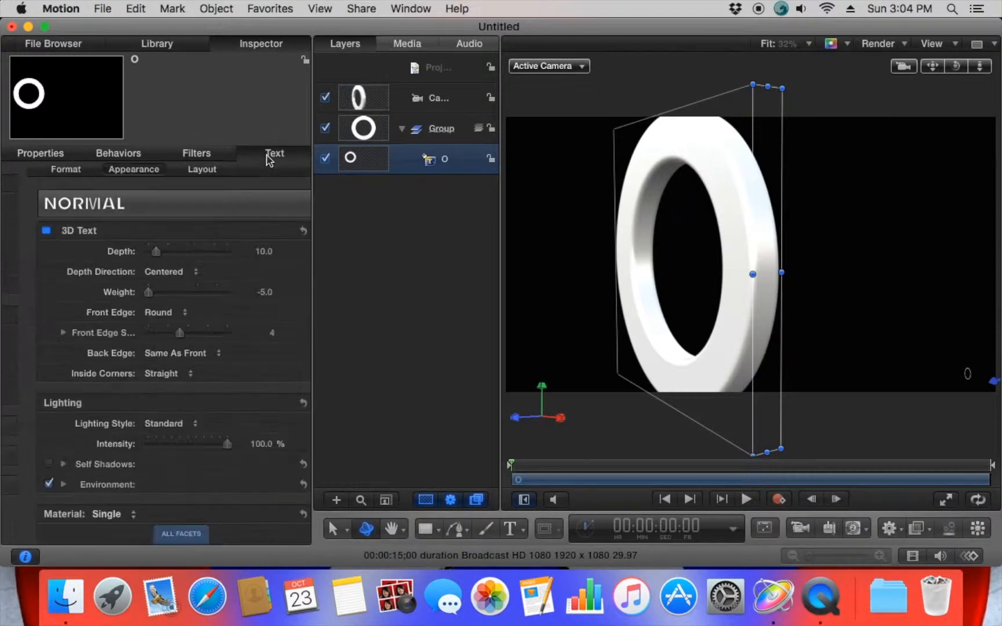
{"action": "left_click_drag", "start_coordinate": [132, 255], "coordinate": [119, 257]}
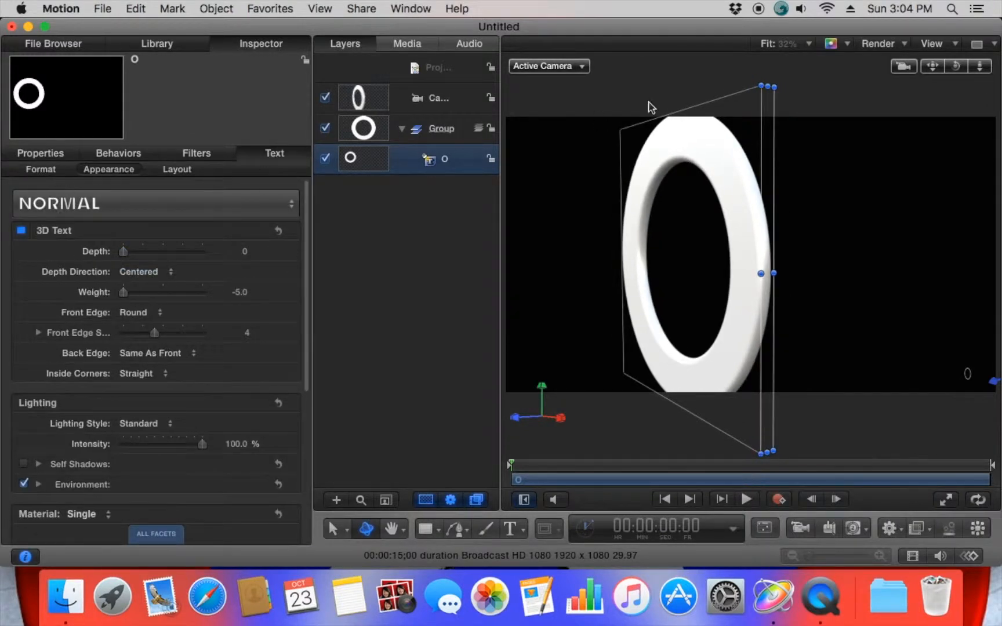
{"action": "mouse_move", "coordinate": [957, 68]}
{"action": "left_mouse_down"}
{"action": "mouse_move", "coordinate": [905, 71]}
{"action": "mouse_move", "coordinate": [988, 77]}
{"action": "mouse_move", "coordinate": [922, 71]}
{"action": "mouse_move", "coordinate": [983, 72]}
{"action": "mouse_move", "coordinate": [975, 76]}
{"action": "left_mouse_up"}
Scale the white ring to 726% and adjust the camera so it faces the ring, centred in the frame
{"action": "left_click", "coordinate": [41, 153]}
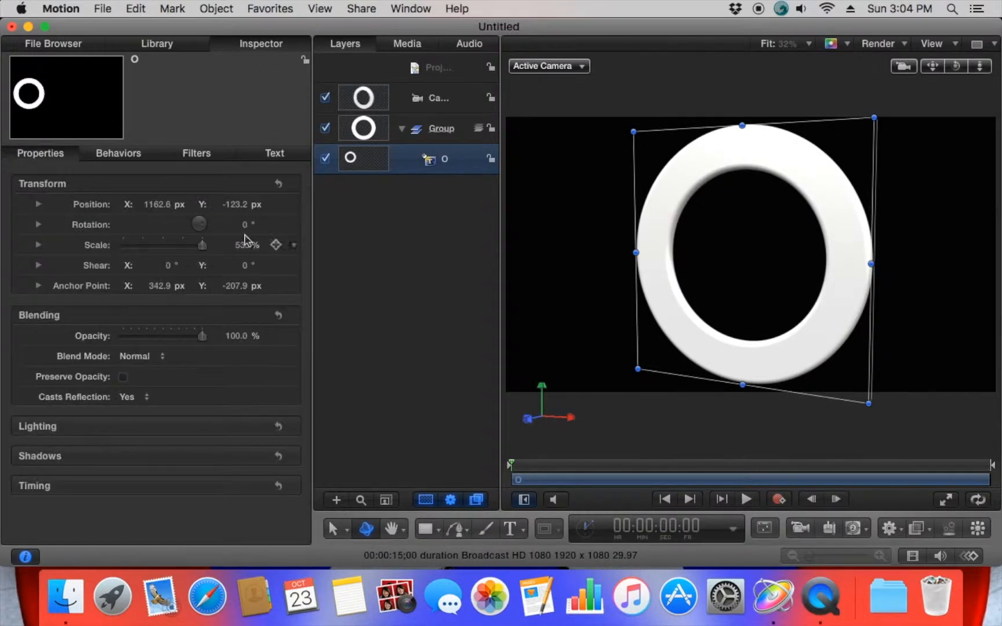
{"action": "left_click_drag", "start_coordinate": [244, 248], "coordinate": [281, 248]}
{"action": "left_click_drag", "start_coordinate": [952, 71], "coordinate": [937, 86]}
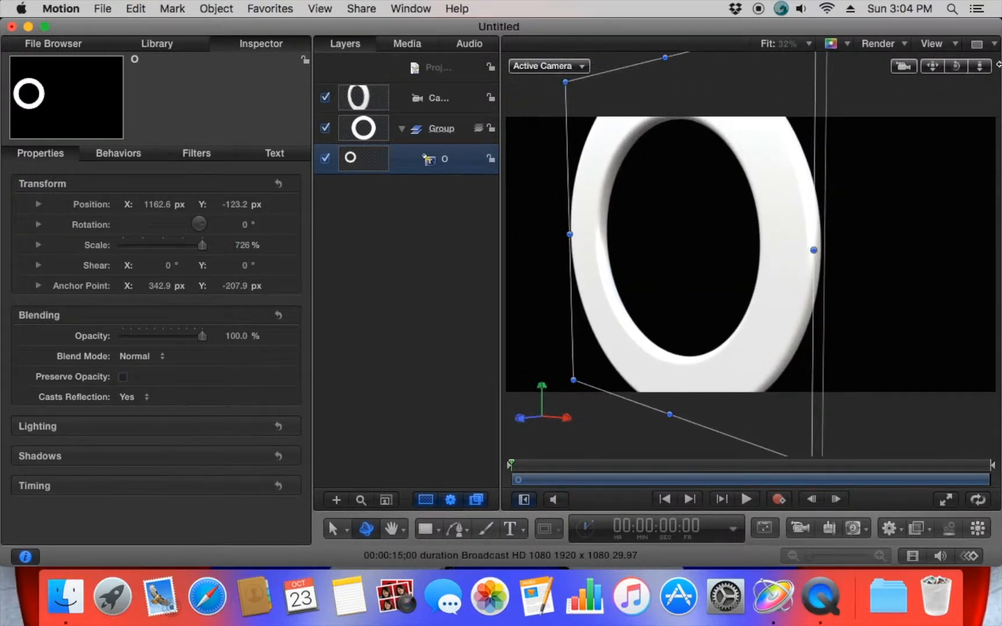
{"action": "double_click", "coordinate": [958, 67]}
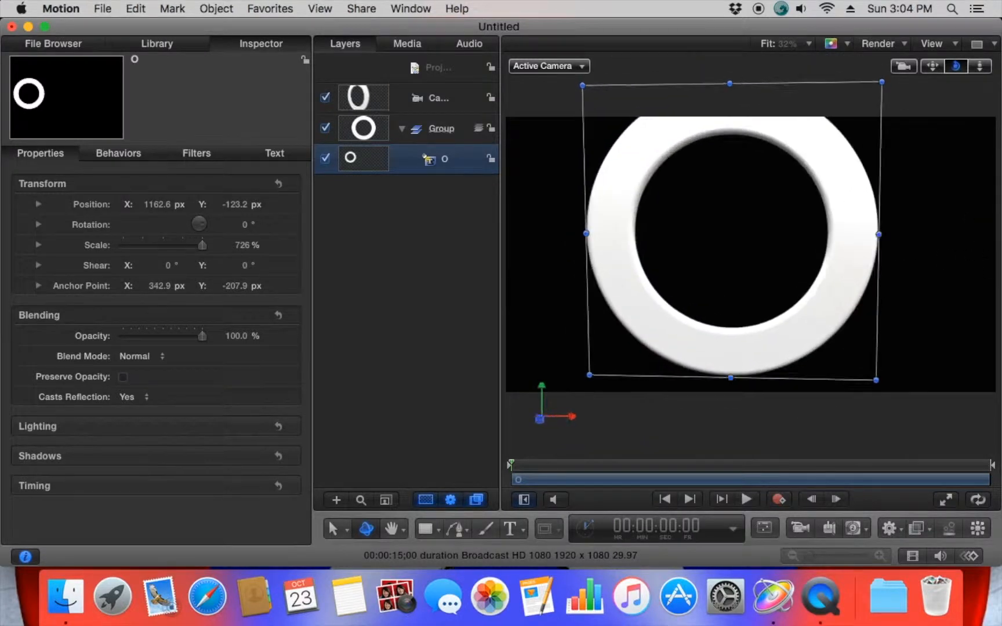
{"action": "left_click_drag", "start_coordinate": [931, 70], "coordinate": [927, 87]}
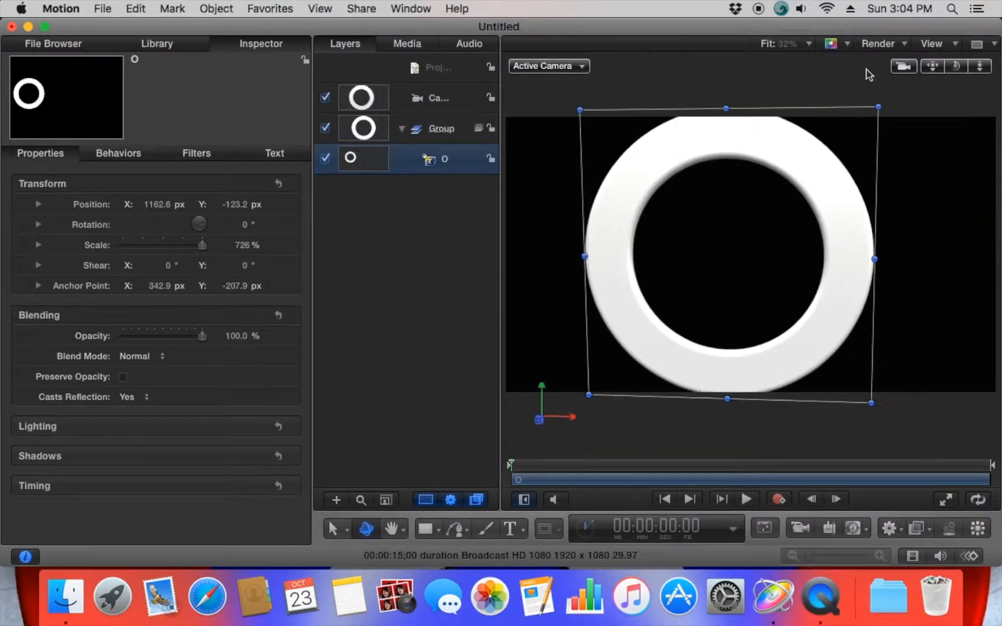
Duplicate the white ring's text layer and colour the copy's plastic material bright green
{"action": "right_click", "coordinate": [425, 156]}
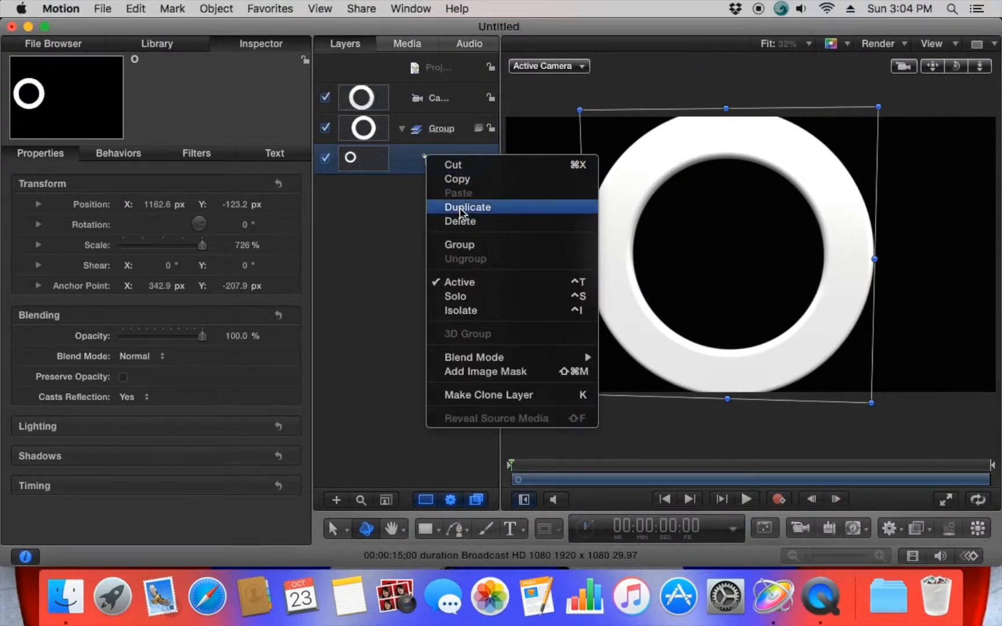
{"action": "left_click", "coordinate": [461, 208]}
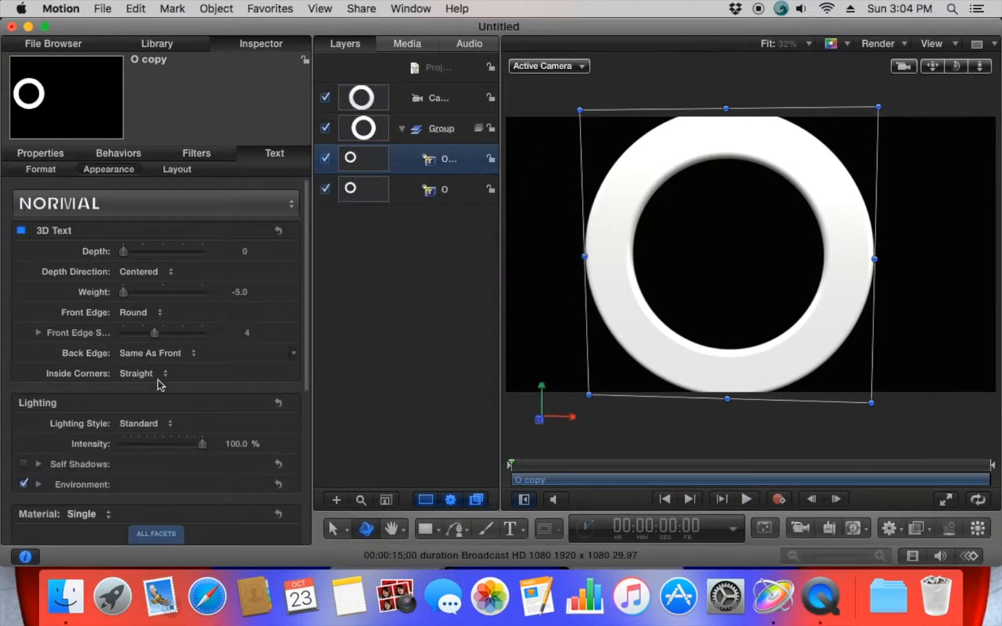
{"action": "scroll", "coordinate": [149, 421], "scroll_direction": "down", "scroll_amount": 10}
{"action": "left_click", "coordinate": [152, 466]}
{"action": "left_click", "coordinate": [217, 319]}
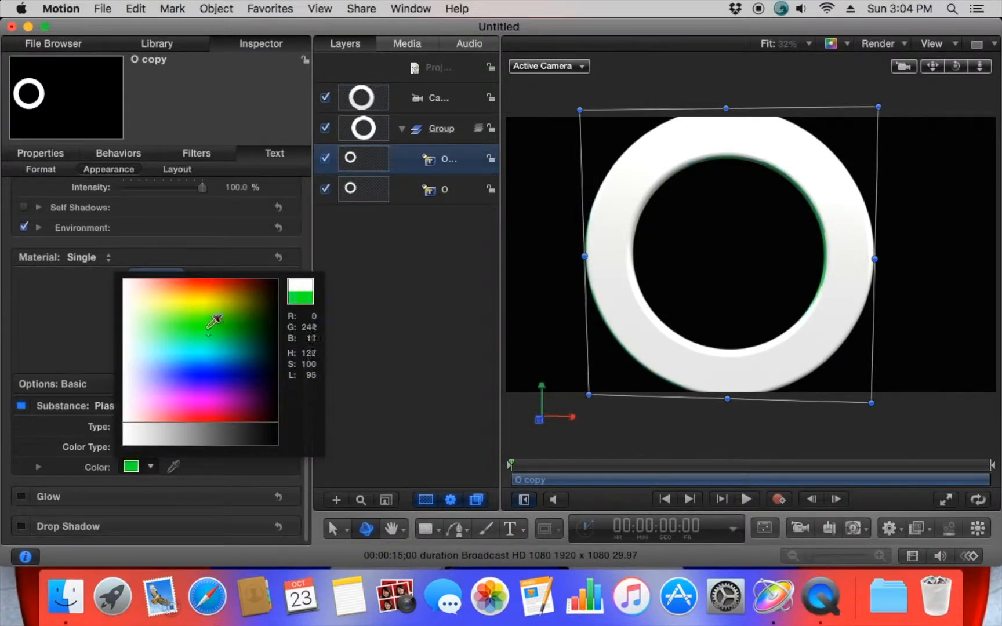
Scale the green ring to 527% and centre it on the white ring
{"action": "left_click", "coordinate": [47, 155]}
{"action": "mouse_move", "coordinate": [250, 250]}
{"action": "left_mouse_down"}
{"action": "mouse_move", "coordinate": [302, 249]}
{"action": "mouse_move", "coordinate": [232, 245]}
{"action": "left_mouse_up"}
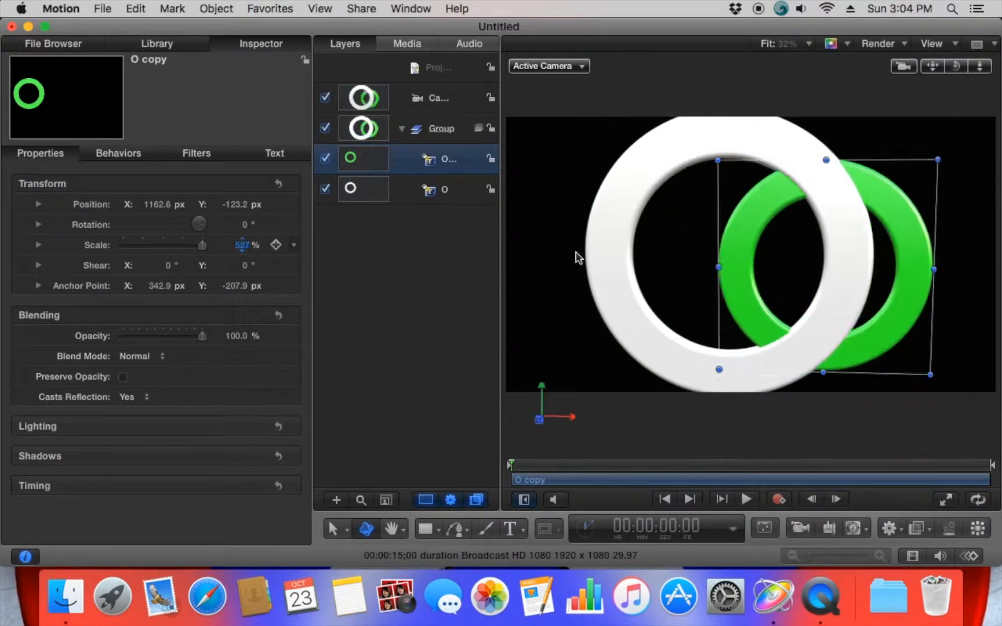
{"action": "left_click_drag", "start_coordinate": [758, 253], "coordinate": [665, 244]}
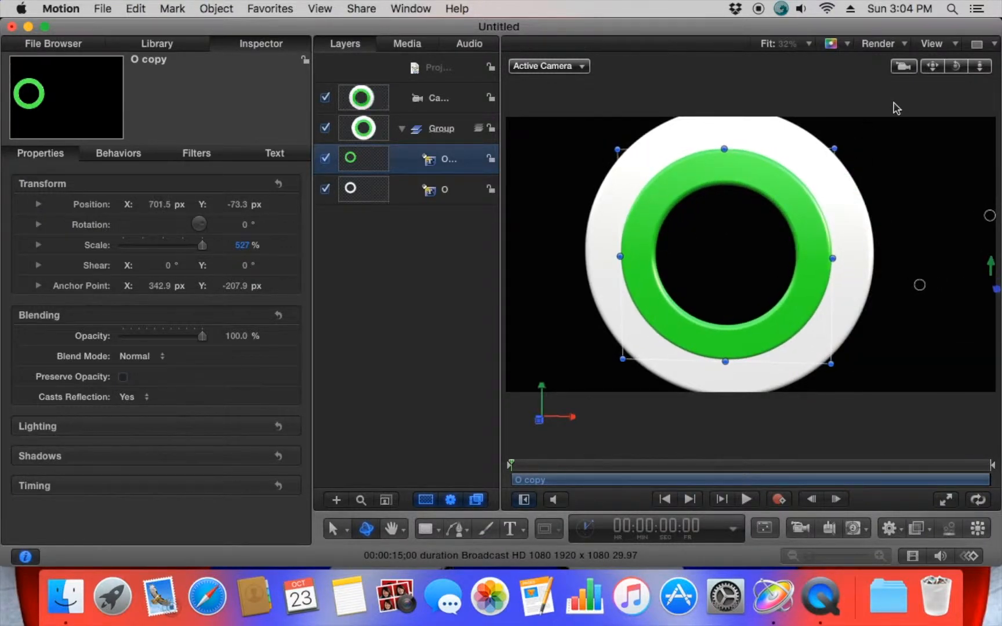
Move the green ring slightly back along its Z axis towards the white ring, then return the camera to the front
{"action": "left_click_drag", "start_coordinate": [956, 66], "coordinate": [875, 67]}
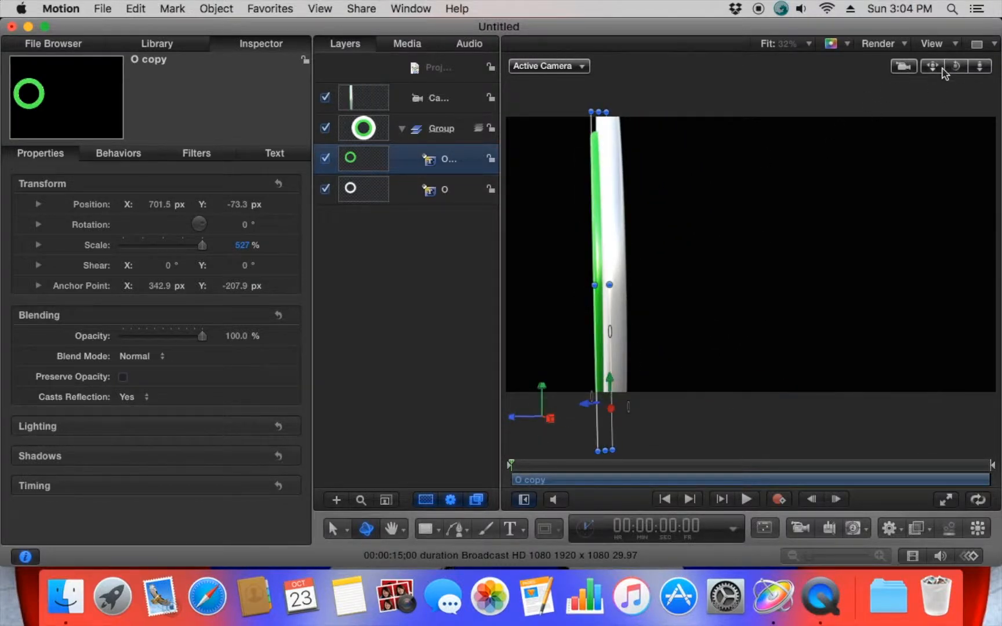
{"action": "left_click_drag", "start_coordinate": [956, 66], "coordinate": [968, 66]}
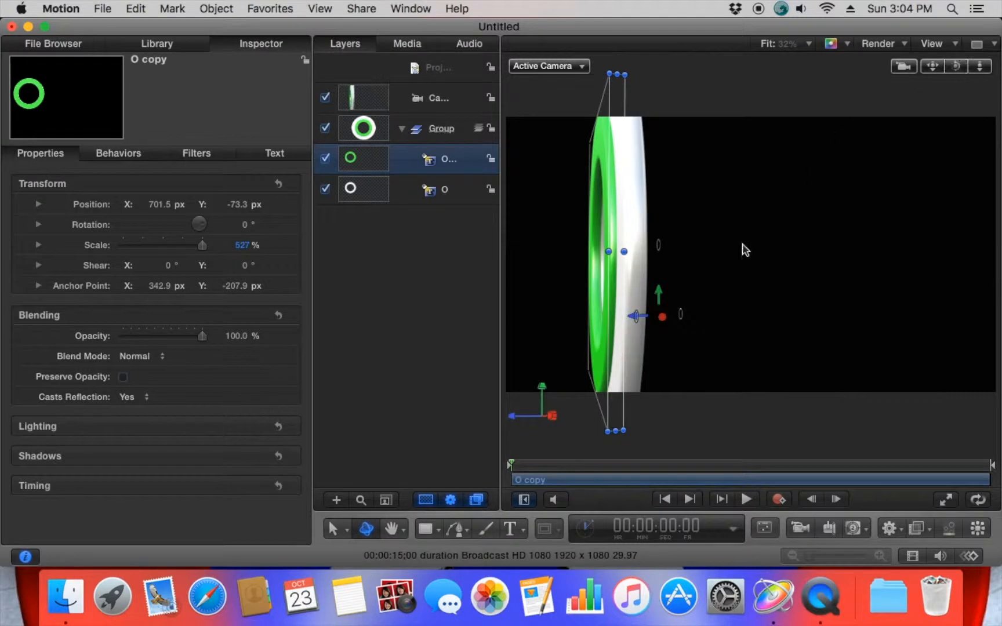
{"action": "left_click_drag", "start_coordinate": [635, 321], "coordinate": [644, 319]}
{"action": "mouse_move", "coordinate": [956, 67]}
{"action": "left_mouse_down"}
{"action": "mouse_move", "coordinate": [1001, 67]}
{"action": "mouse_move", "coordinate": [974, 67]}
{"action": "left_mouse_up"}
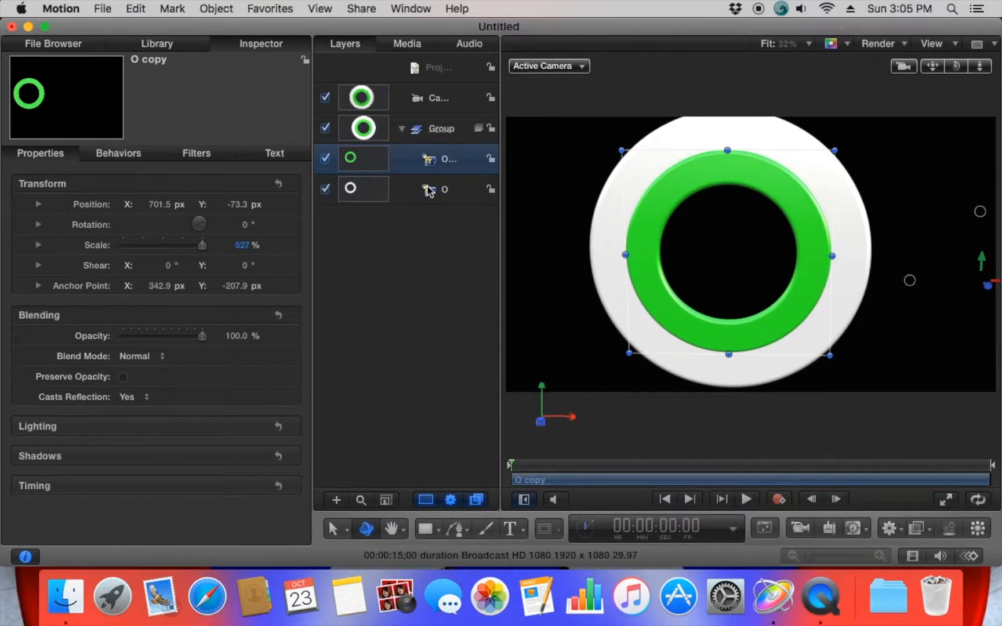
Scale the white ring to 719% and nudge it to stay centred around the green ring
{"action": "left_click", "coordinate": [429, 191]}
{"action": "left_click", "coordinate": [243, 246]}
{"action": "left_click_drag", "start_coordinate": [243, 248], "coordinate": [238, 248]}
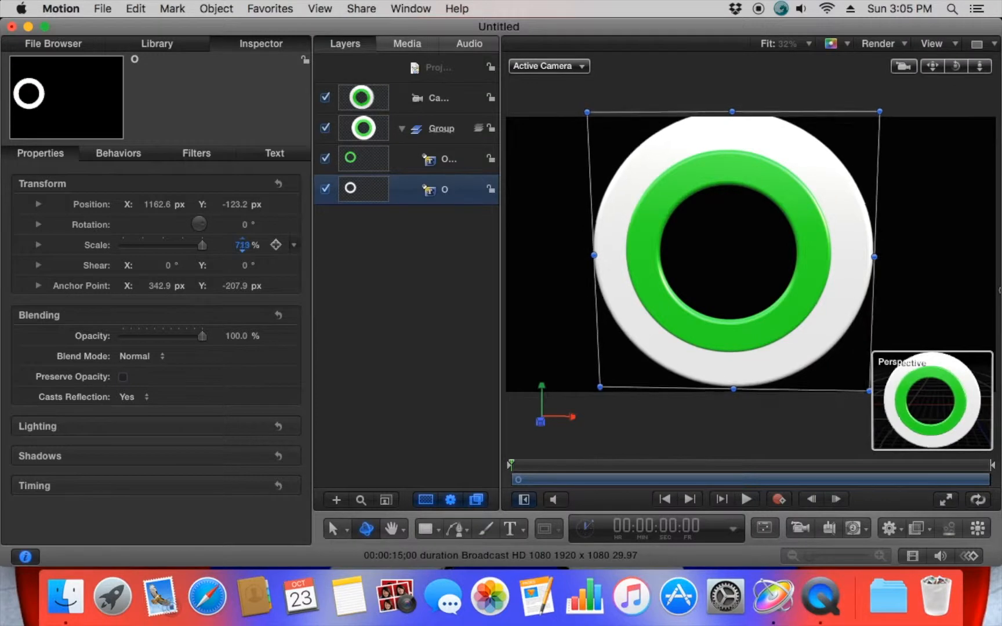
{"action": "left_click_drag", "start_coordinate": [710, 257], "coordinate": [704, 254]}
Duplicate the green ring's text layer and reduce the copy's font size
{"action": "left_click", "coordinate": [432, 168]}
{"action": "right_click", "coordinate": [432, 165]}
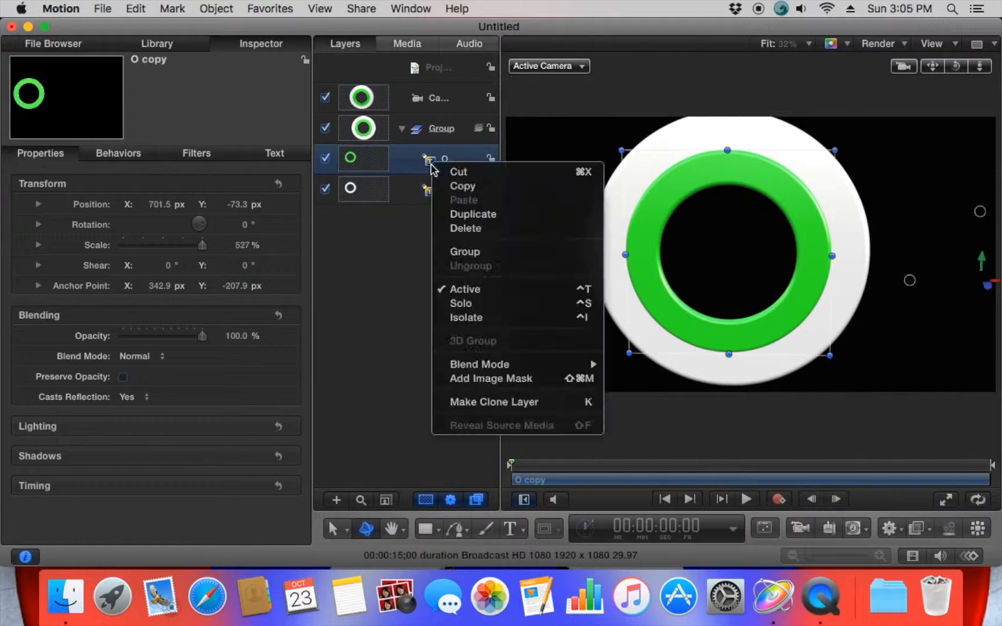
{"action": "left_click", "coordinate": [468, 215]}
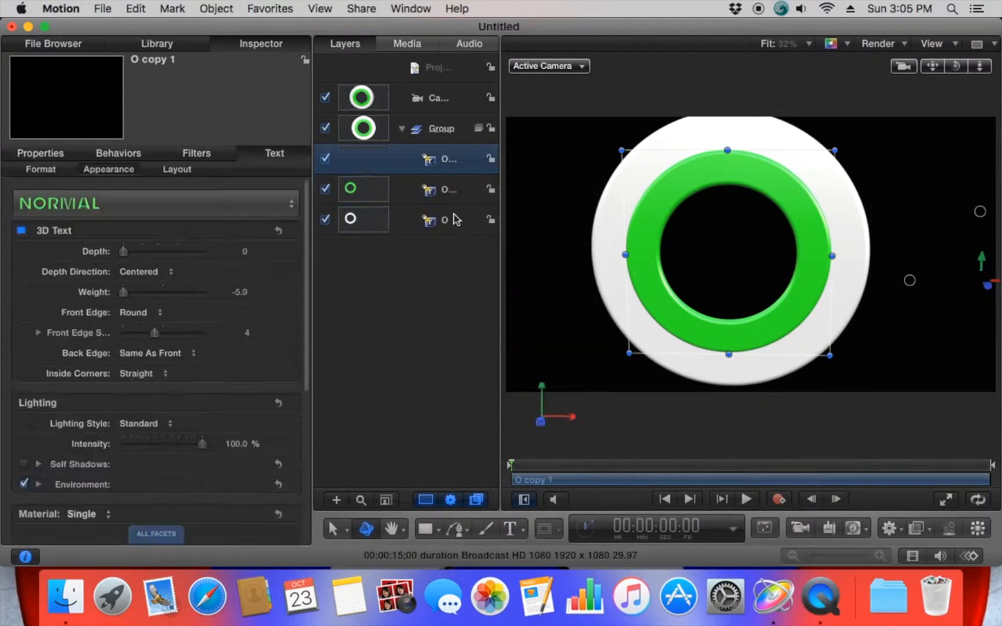
{"action": "left_click", "coordinate": [42, 169]}
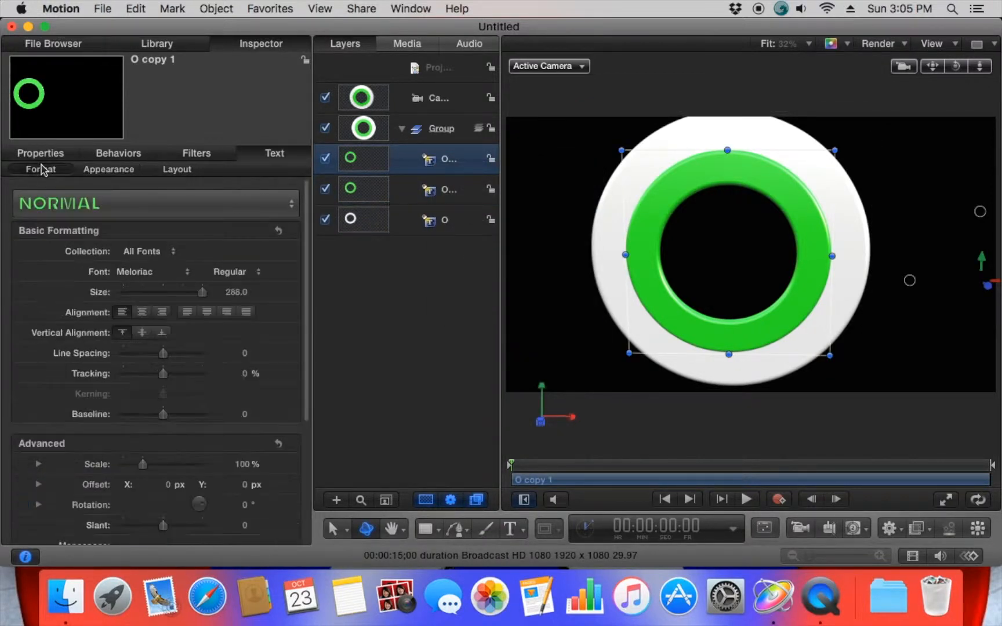
{"action": "left_click_drag", "start_coordinate": [236, 292], "coordinate": [237, 292]}
{"action": "scroll", "coordinate": [185, 337], "scroll_direction": "down", "scroll_amount": 6}
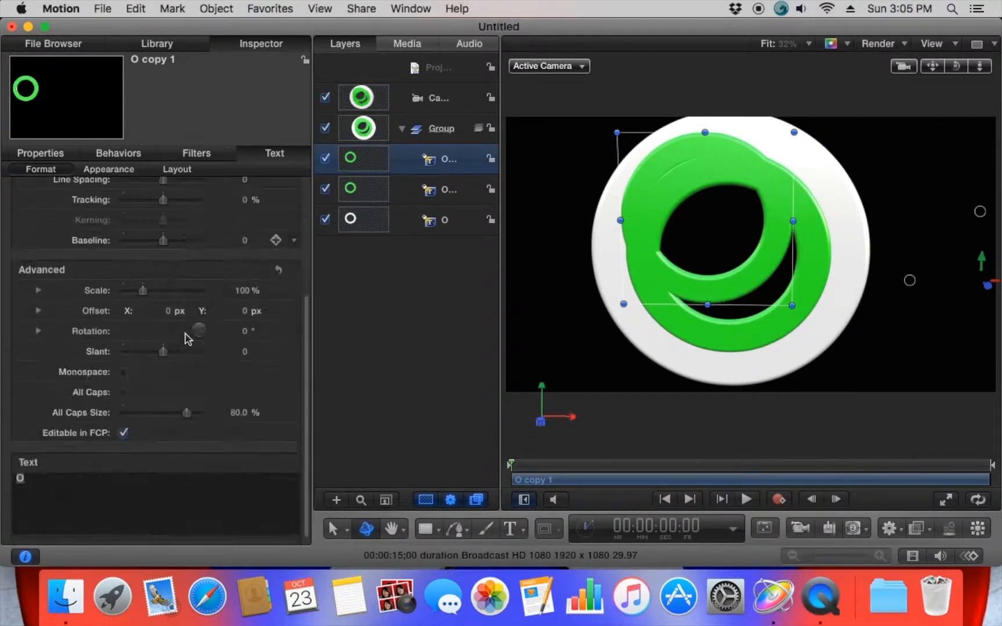
Colour the smaller ring copy's plastic material cyan
{"action": "left_click", "coordinate": [107, 168]}
{"action": "scroll", "coordinate": [174, 400], "scroll_direction": "down", "scroll_amount": 5}
{"action": "left_click", "coordinate": [150, 492]}
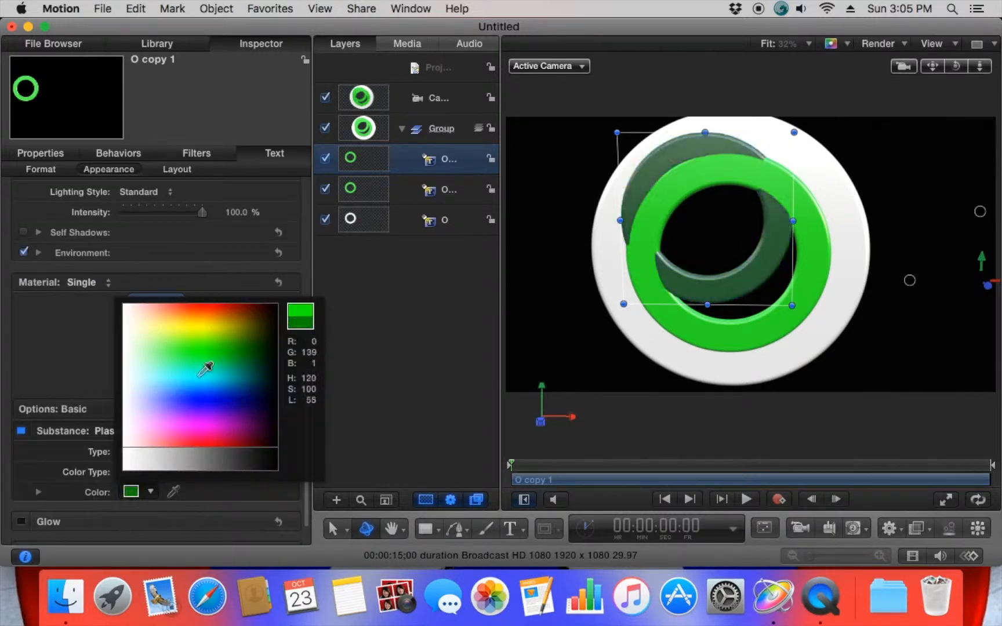
{"action": "left_click", "coordinate": [197, 382]}
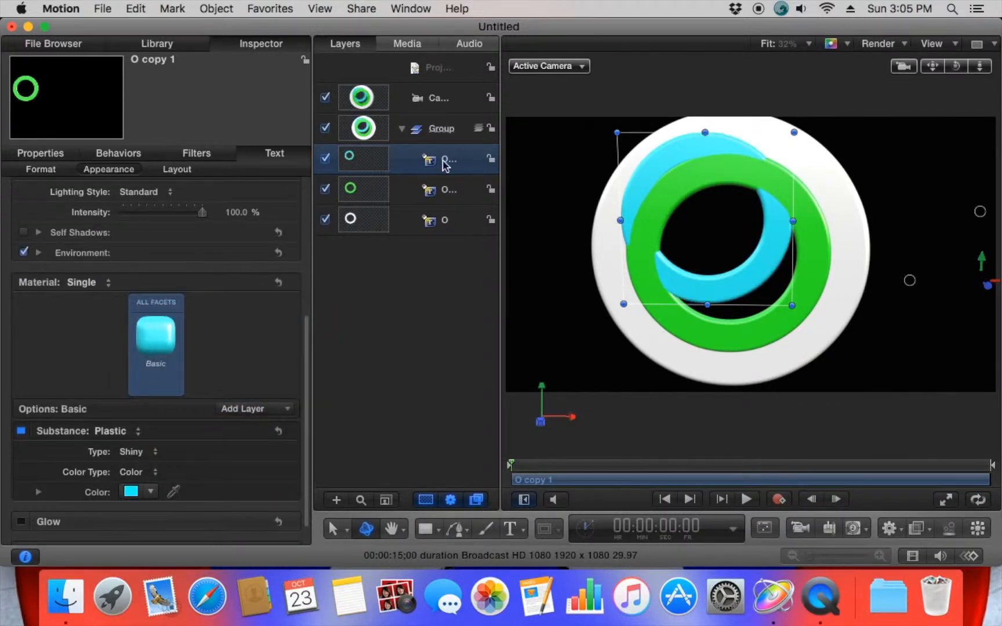
Scale the cyan ring down to about 471% and centre it inside the green ring
{"action": "left_click_drag", "start_coordinate": [648, 216], "coordinate": [722, 266]}
{"action": "left_click", "coordinate": [39, 153]}
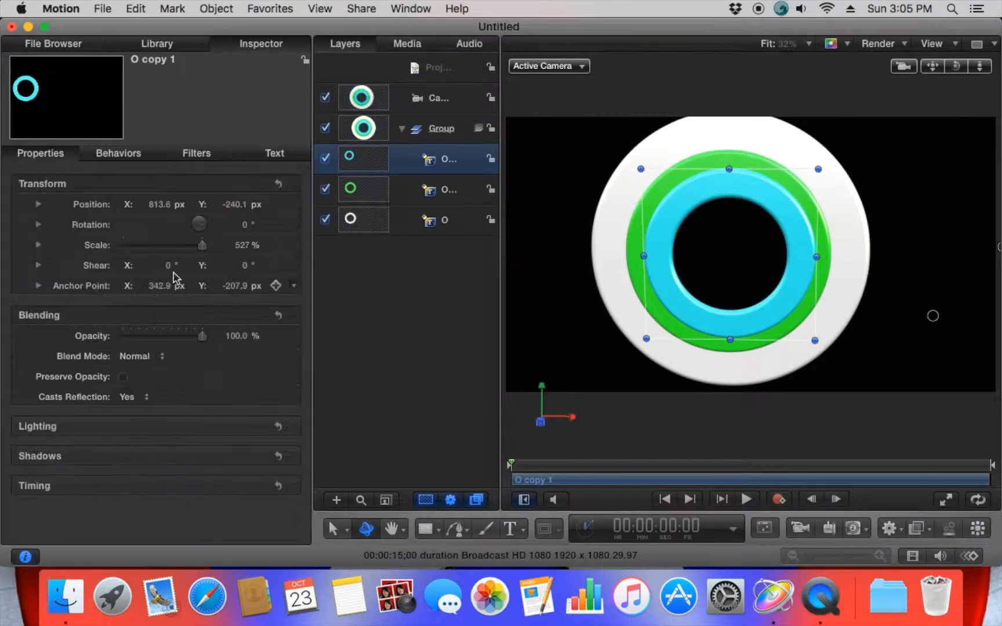
{"action": "left_click_drag", "start_coordinate": [204, 246], "coordinate": [590, 258]}
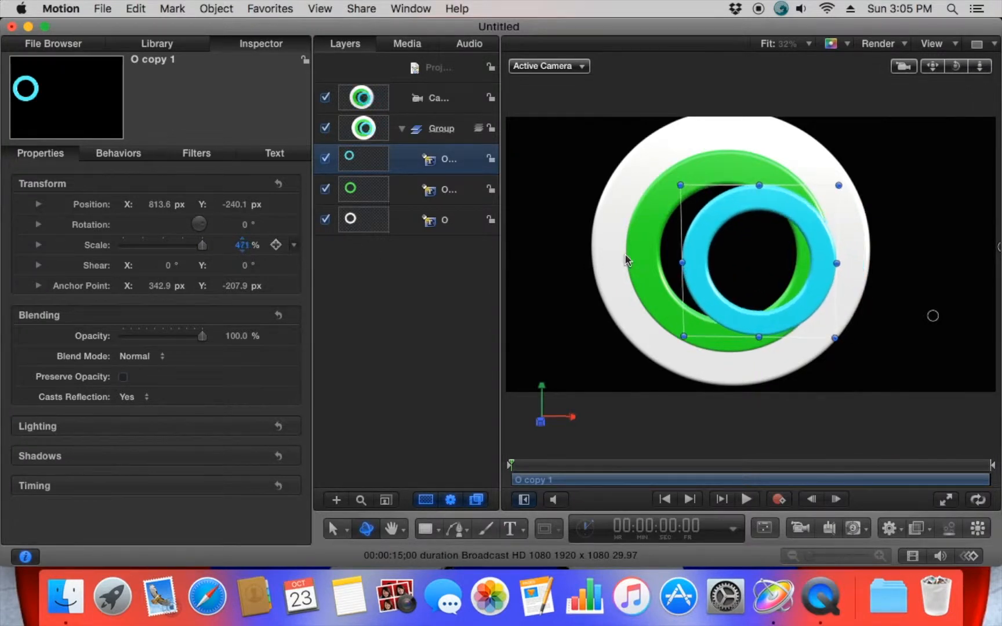
{"action": "left_click_drag", "start_coordinate": [793, 252], "coordinate": [711, 244]}
Thicken the green ring by setting its 3D text weight to -3.85
{"action": "left_click", "coordinate": [439, 188]}
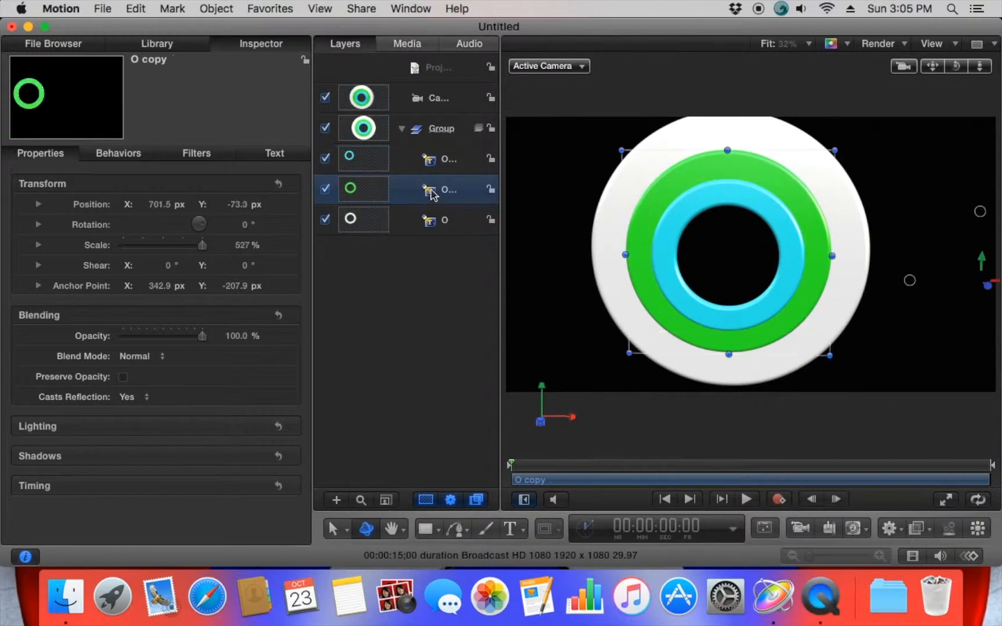
{"action": "left_click", "coordinate": [265, 155]}
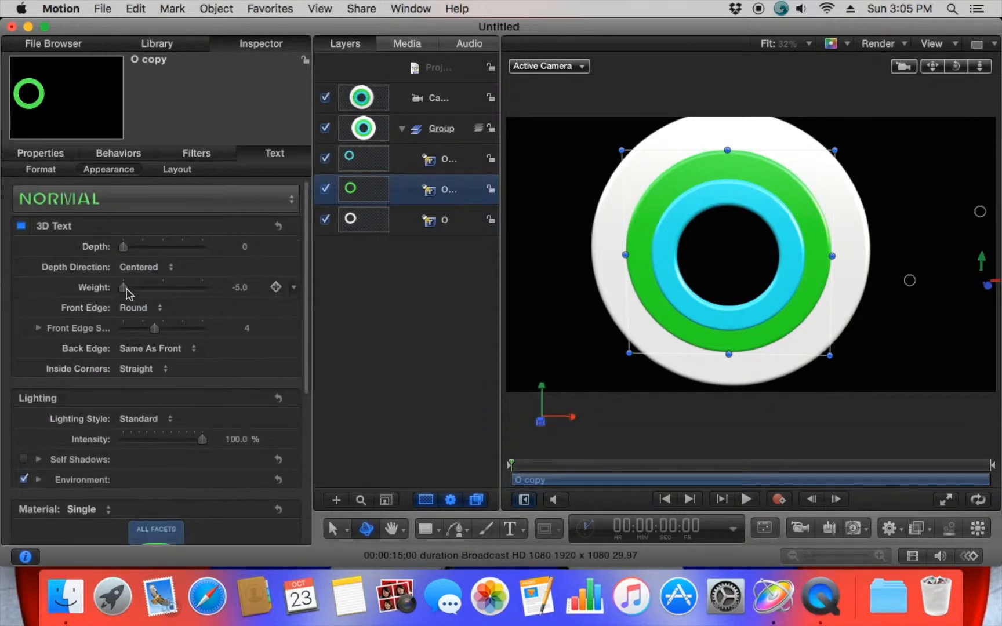
{"action": "left_click_drag", "start_coordinate": [127, 290], "coordinate": [135, 291]}
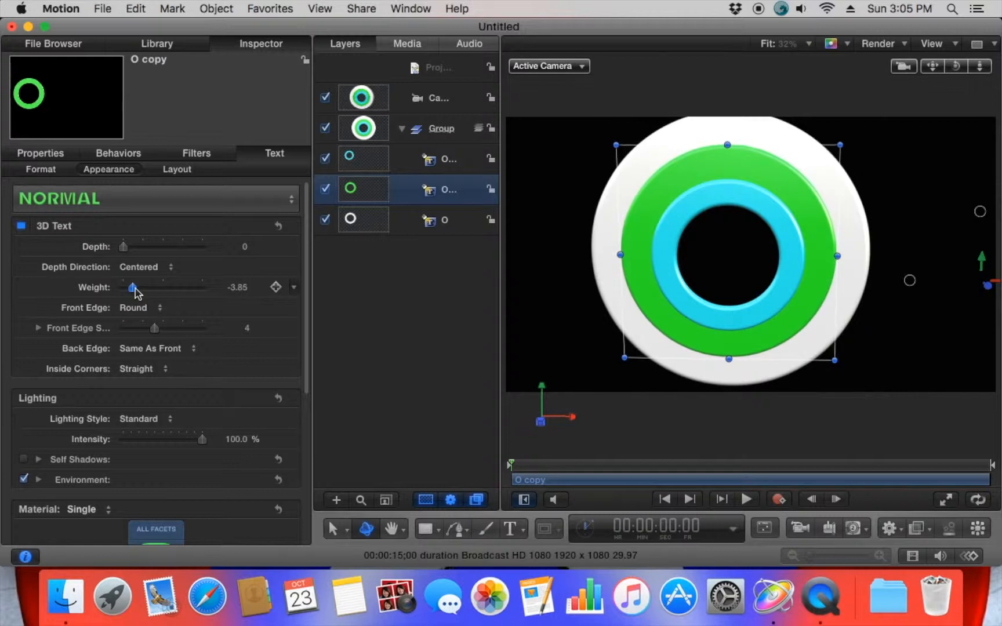
Set the cyan ring's 3D text weight to -3.88 and nudge it to stay centred in the green ring
{"action": "left_click", "coordinate": [423, 168]}
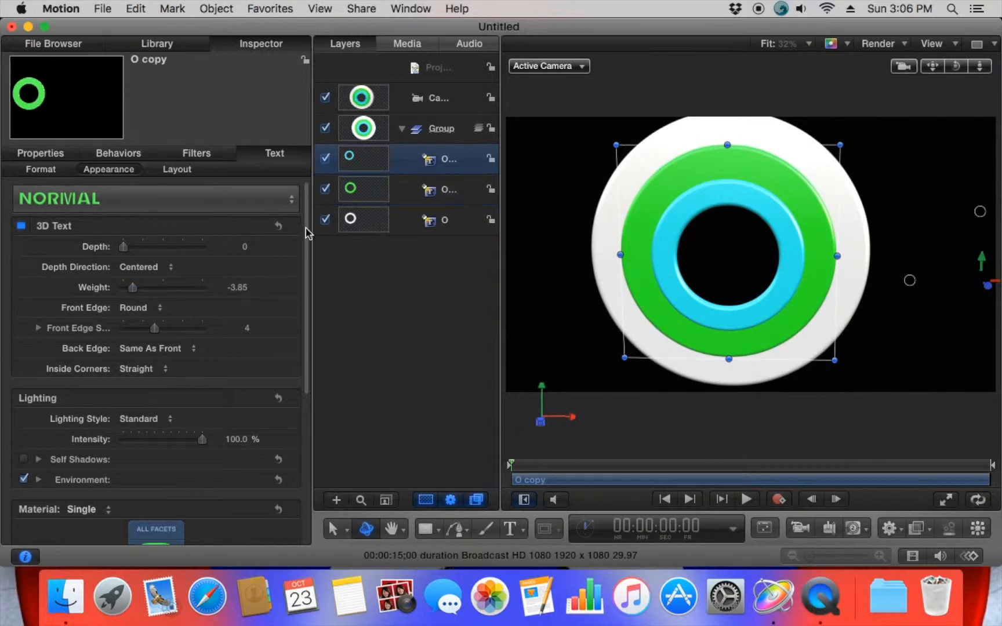
{"action": "left_click_drag", "start_coordinate": [124, 292], "coordinate": [132, 293]}
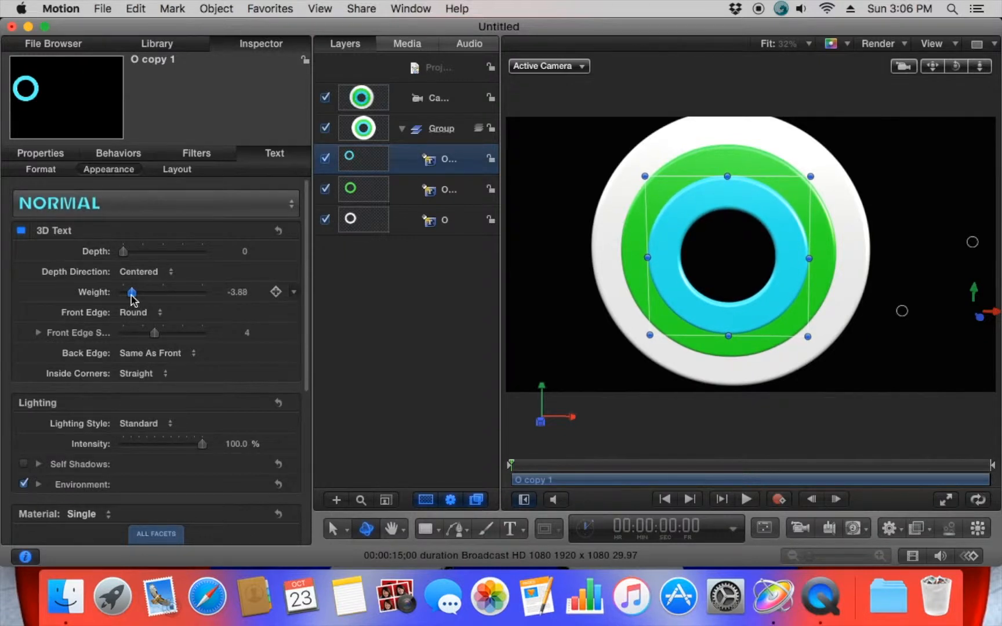
{"action": "left_click_drag", "start_coordinate": [712, 270], "coordinate": [712, 268]}
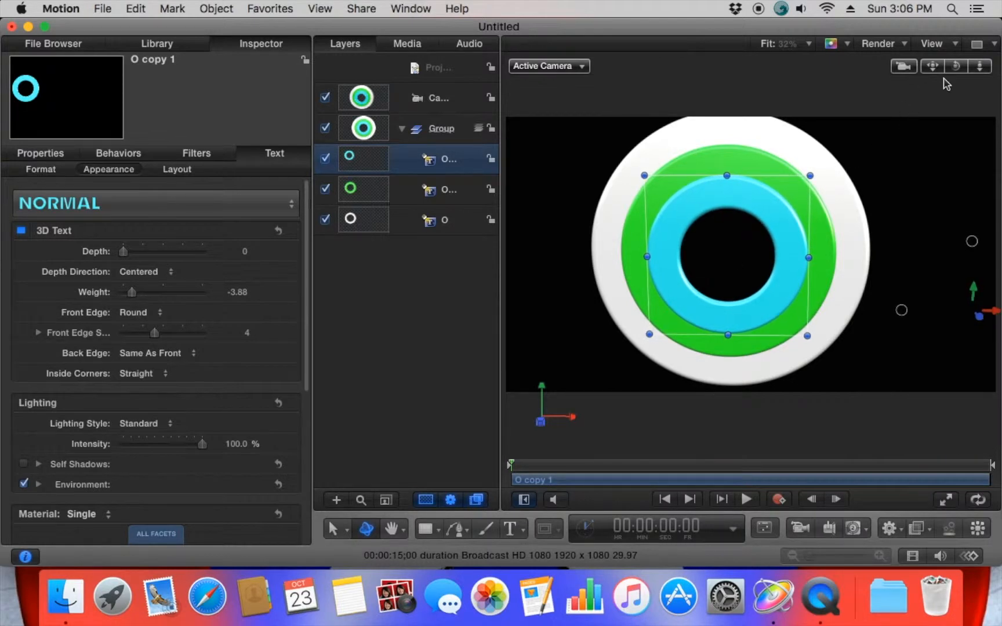
Move the cyan ring slightly back along its Z axis towards the green ring, then return the camera to the front
{"action": "left_click_drag", "start_coordinate": [959, 68], "coordinate": [924, 63]}
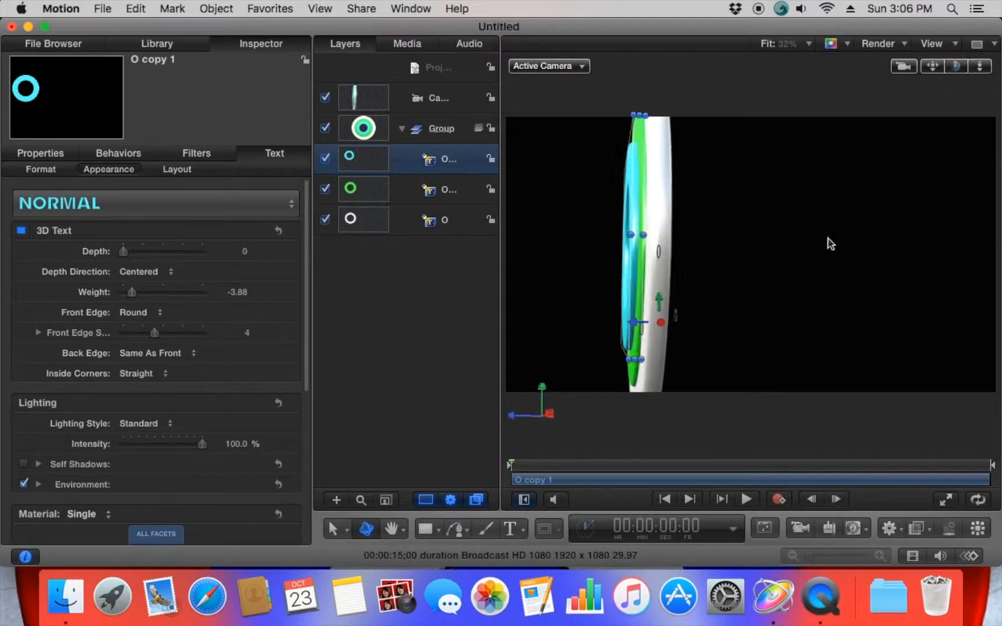
{"action": "left_click_drag", "start_coordinate": [634, 326], "coordinate": [648, 321]}
{"action": "left_click_drag", "start_coordinate": [956, 66], "coordinate": [993, 63]}
{"action": "left_click_drag", "start_coordinate": [956, 66], "coordinate": [695, 93]}
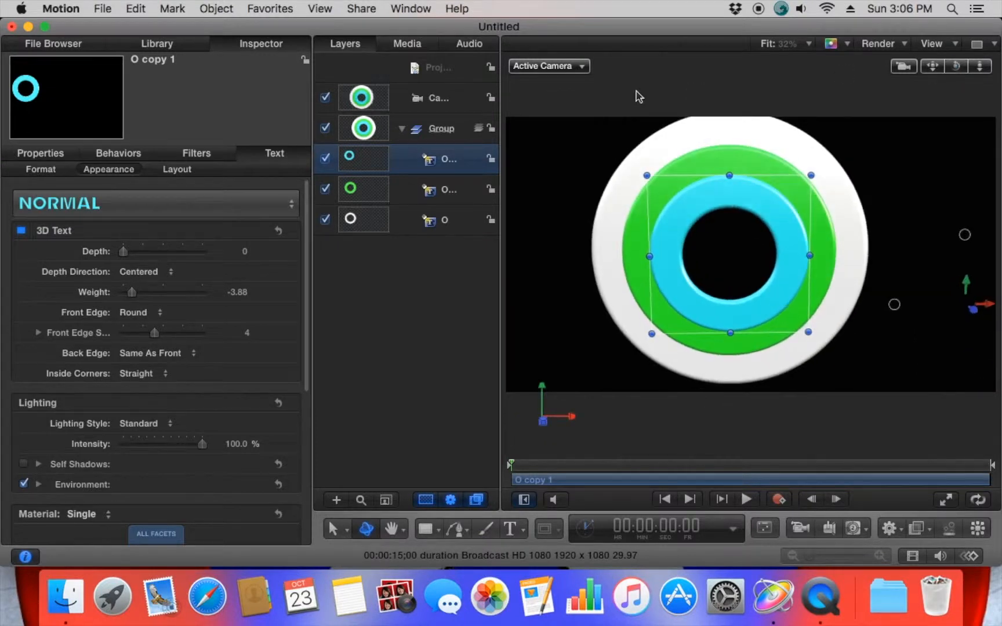
Duplicate the cyan ring's text layer and colour the copy's plastic material red
{"action": "right_click", "coordinate": [455, 170]}
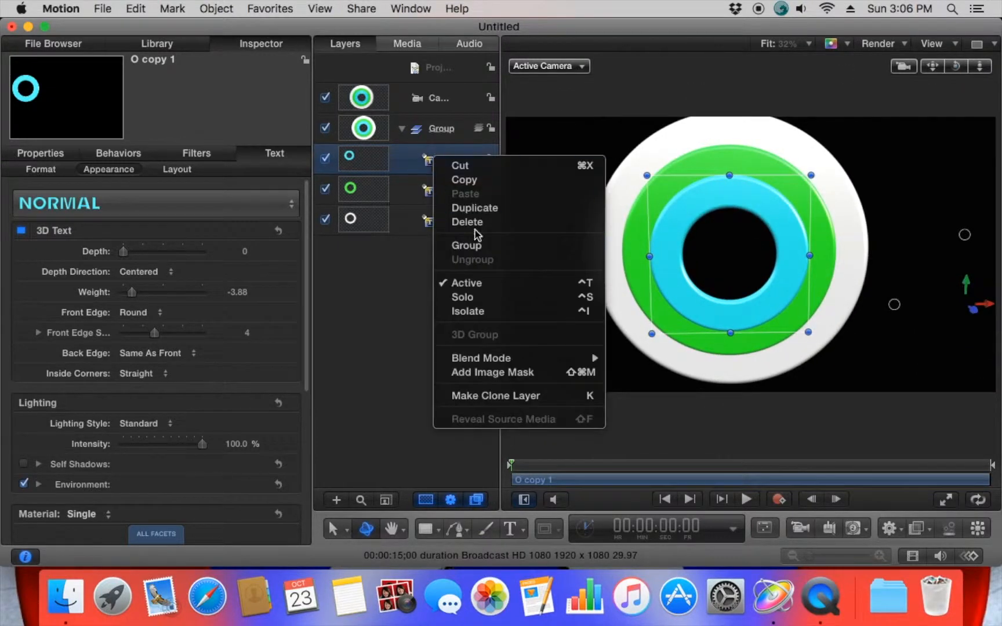
{"action": "left_click", "coordinate": [255, 301]}
{"action": "scroll", "coordinate": [179, 335], "scroll_direction": "down", "scroll_amount": 10}
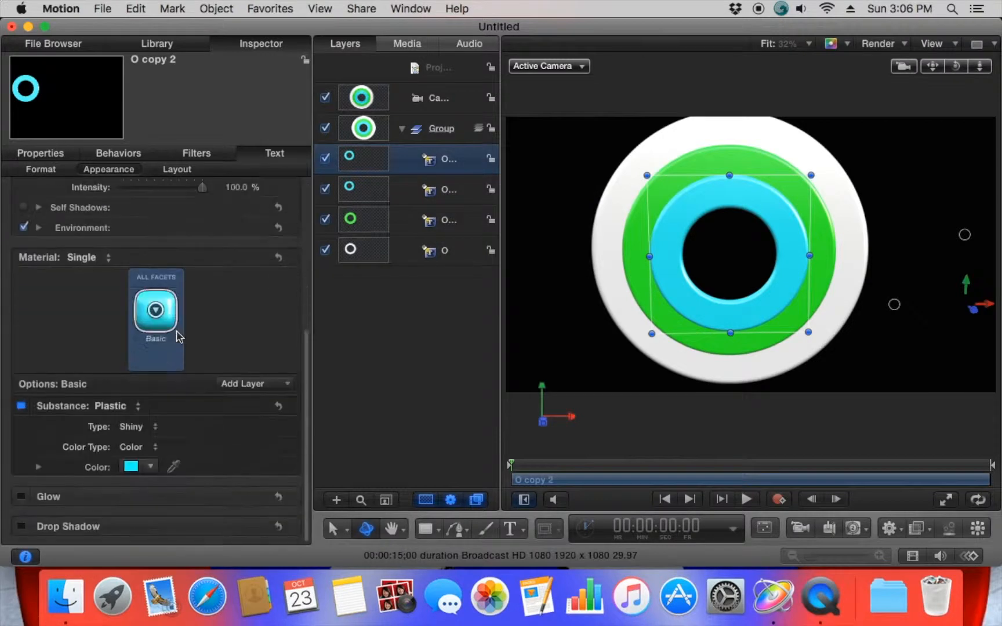
{"action": "left_click", "coordinate": [150, 467]}
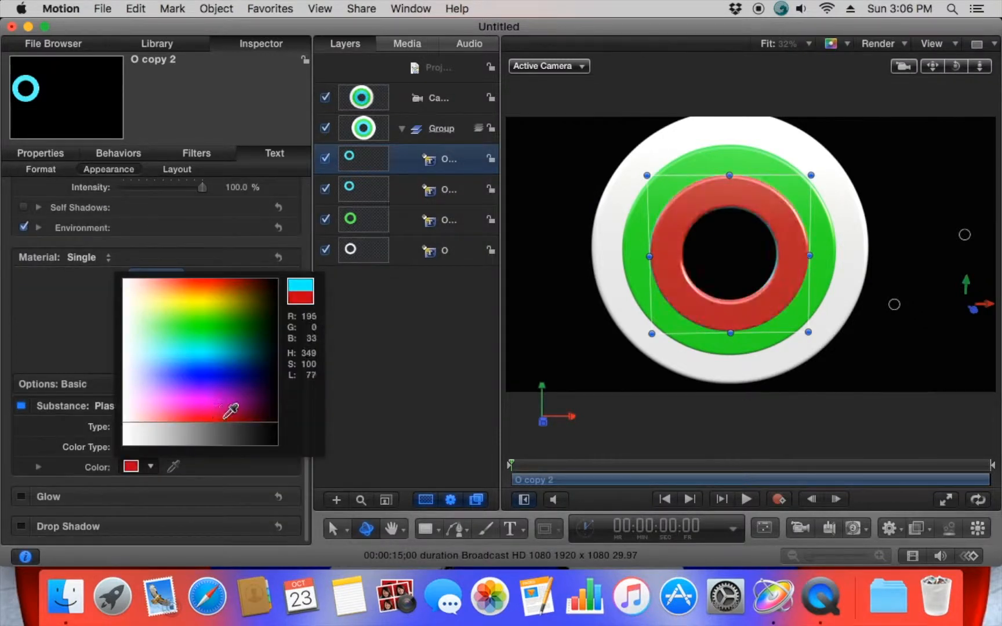
{"action": "left_click", "coordinate": [225, 421]}
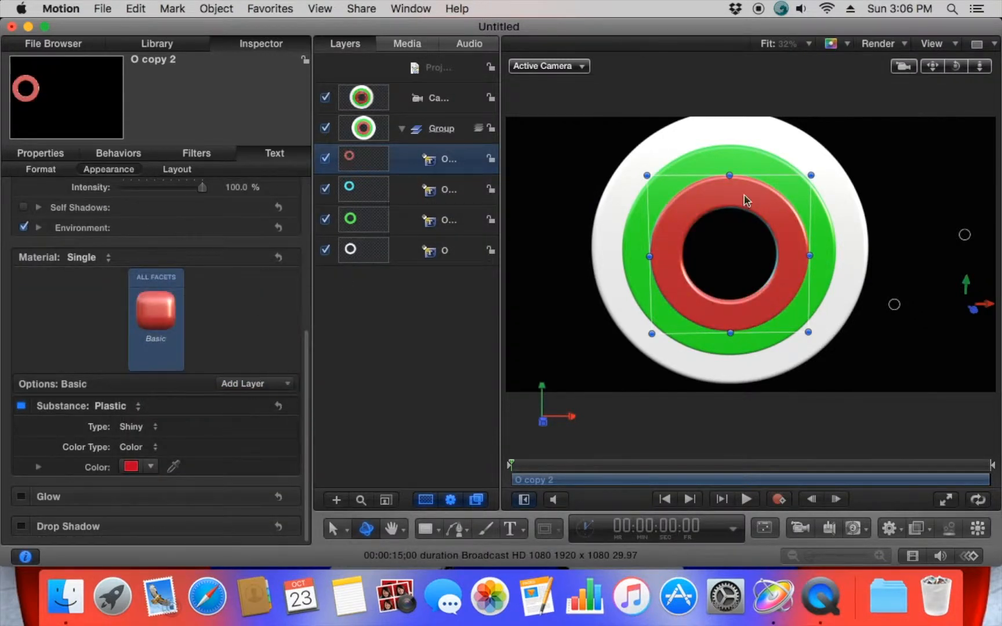
Change the red copy's font to Impact and nudge the letter slightly
{"action": "scroll", "coordinate": [218, 285], "scroll_direction": "up", "scroll_amount": 10}
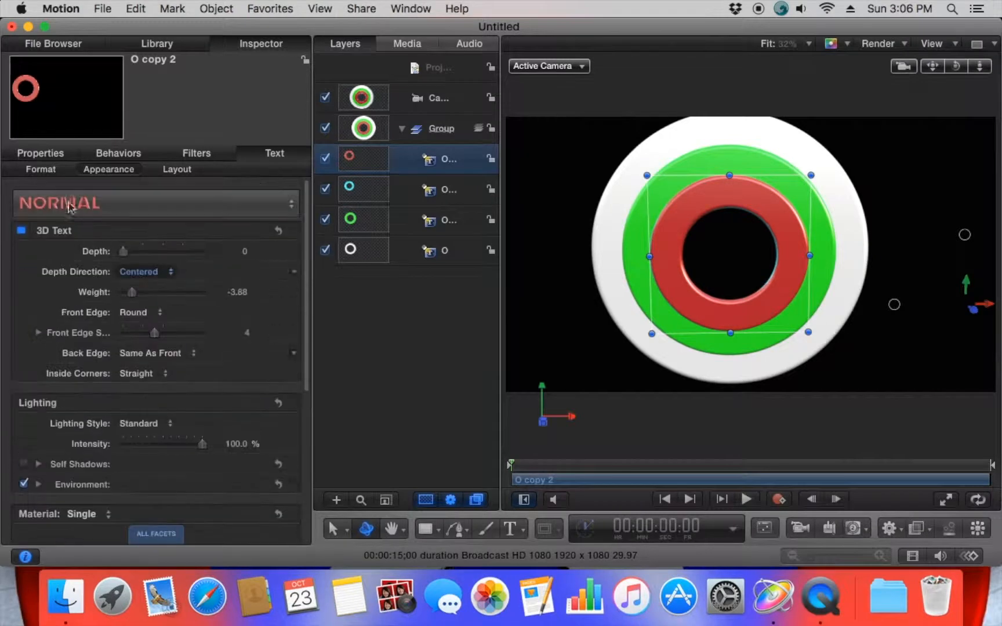
{"action": "left_click", "coordinate": [53, 169]}
{"action": "left_click", "coordinate": [149, 274]}
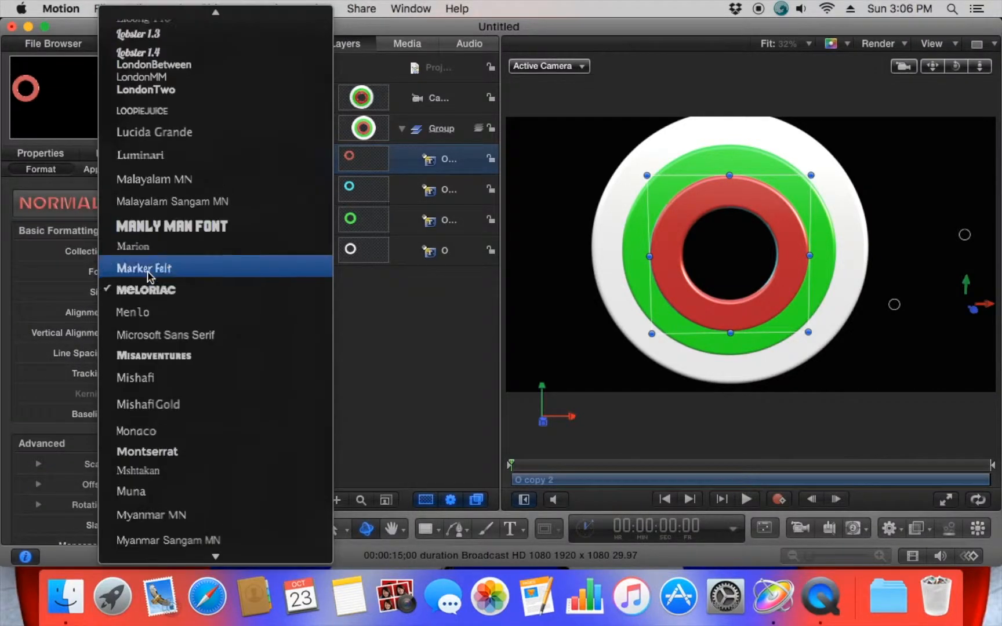
{"action": "scroll", "coordinate": [149, 276], "scroll_direction": "up", "scroll_amount": 10}
{"action": "scroll", "coordinate": [148, 277], "scroll_direction": "up", "scroll_amount": 15}
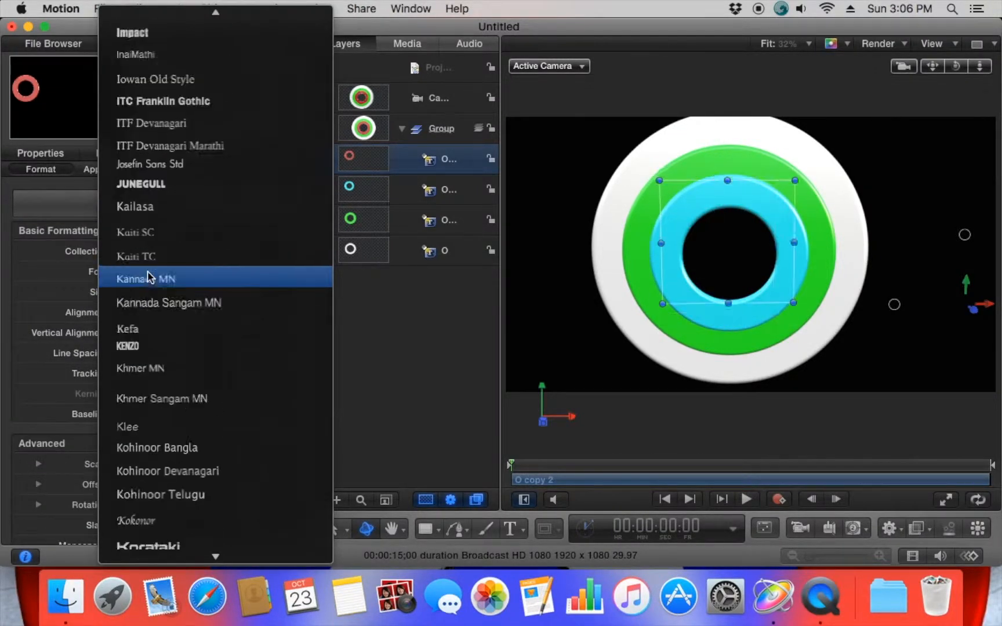
{"action": "scroll", "coordinate": [142, 416], "scroll_direction": "down", "scroll_amount": 2}
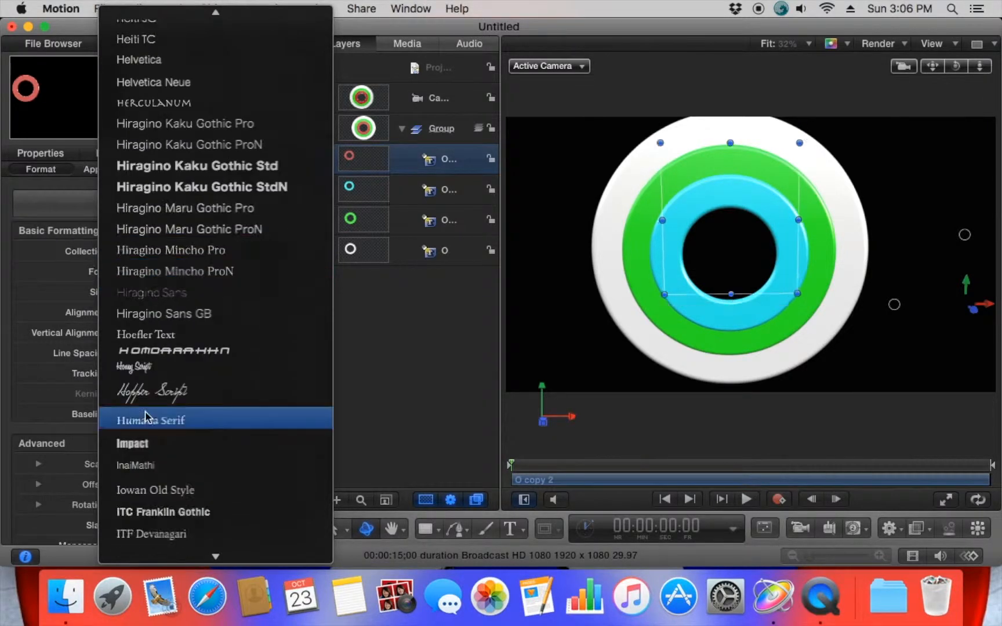
{"action": "left_click", "coordinate": [141, 442]}
{"action": "left_click_drag", "start_coordinate": [973, 314], "coordinate": [978, 318]}
{"action": "left_click", "coordinate": [234, 270]}
{"action": "left_click", "coordinate": [225, 250]}
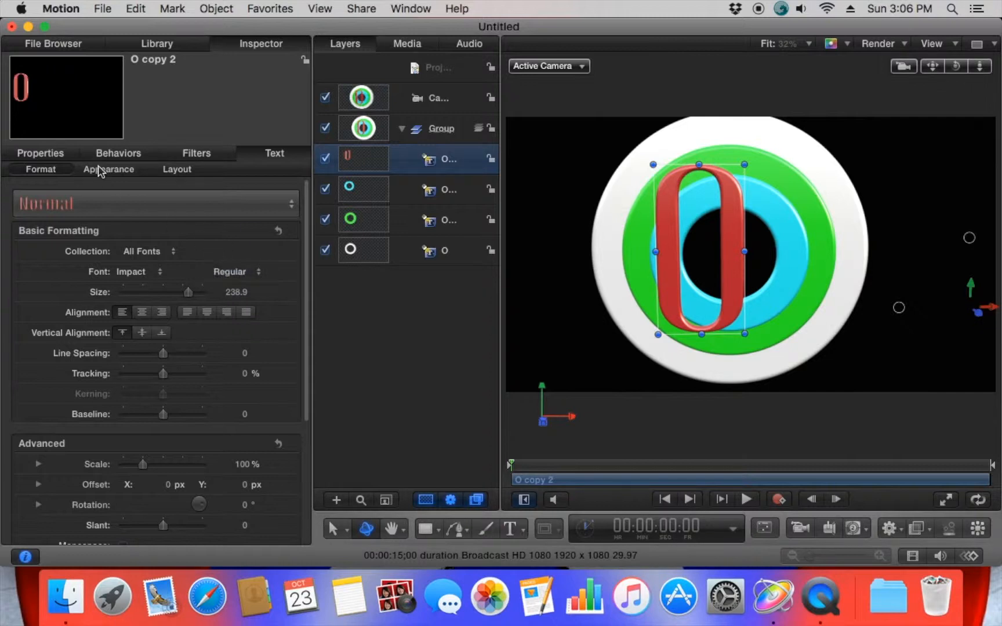
Set the red letter's weight to 5.0 to fill its hole, and squash it vertically into a roughly square shape
{"action": "left_click", "coordinate": [100, 169]}
{"action": "left_click_drag", "start_coordinate": [135, 297], "coordinate": [237, 290]}
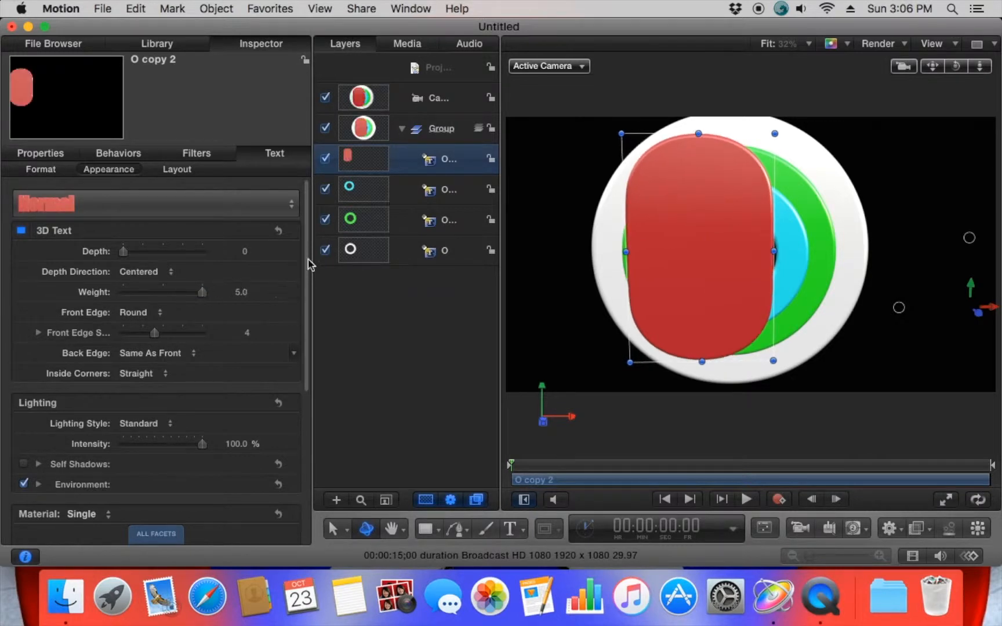
{"action": "left_click_drag", "start_coordinate": [699, 133], "coordinate": [700, 210]}
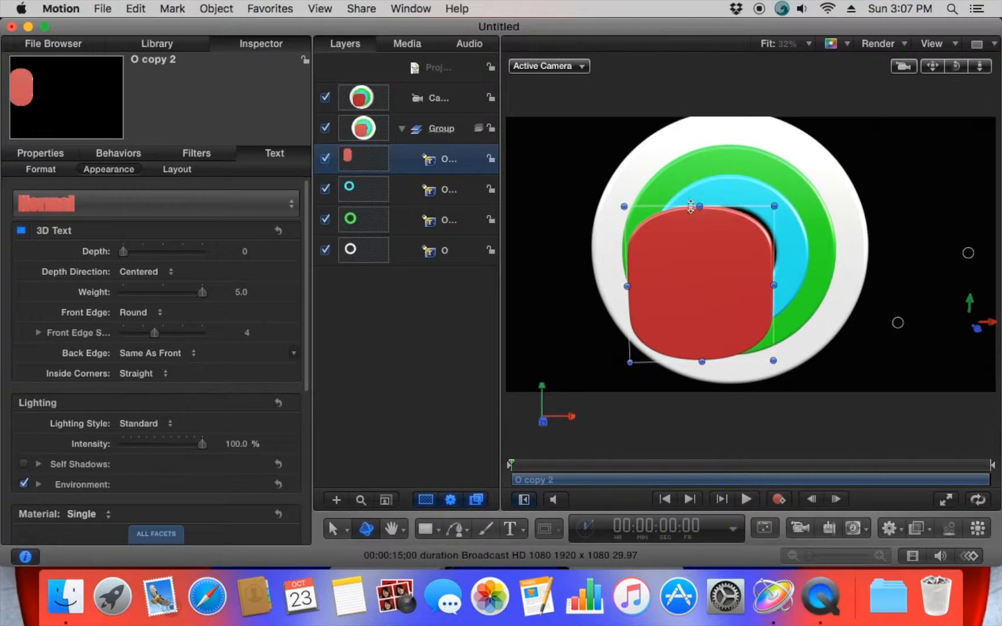
{"action": "left_click", "coordinate": [174, 170]}
{"action": "left_click", "coordinate": [114, 171]}
Shrink the red shape and centre it over the opening of the cyan ring
{"action": "mouse_move", "coordinate": [956, 66]}
{"action": "left_mouse_down"}
{"action": "mouse_move", "coordinate": [904, 63]}
{"action": "mouse_move", "coordinate": [951, 65]}
{"action": "left_mouse_up"}
{"action": "left_click_drag", "start_coordinate": [667, 259], "coordinate": [720, 248]}
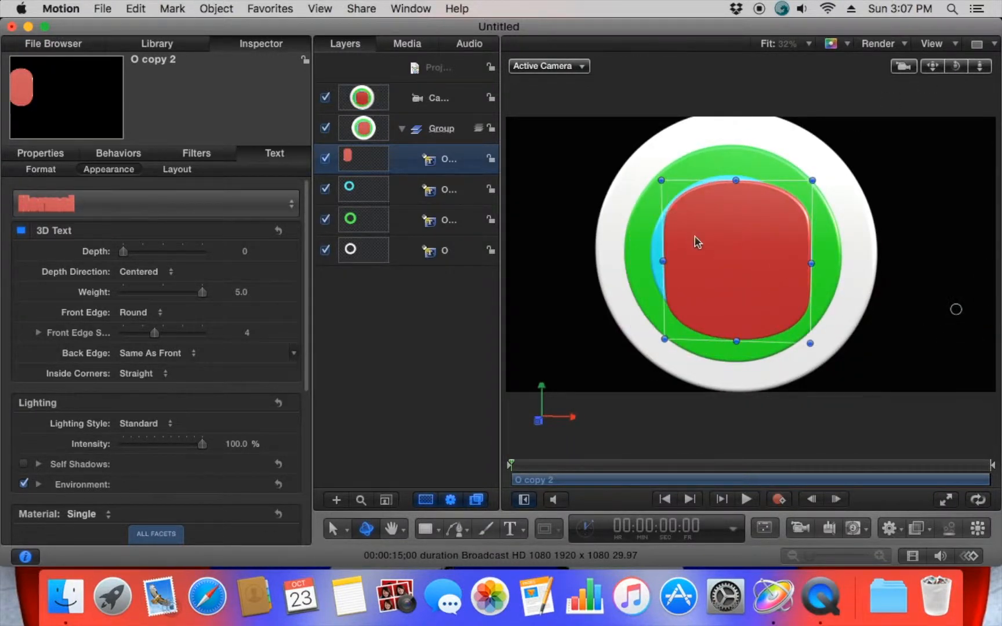
{"action": "left_click_drag", "start_coordinate": [811, 344], "coordinate": [786, 313]}
{"action": "left_click_drag", "start_coordinate": [744, 273], "coordinate": [747, 284]}
Push the red shape back along its Z axis so it fills the cyan ring's hole, then return the camera to the front
{"action": "left_click_drag", "start_coordinate": [956, 65], "coordinate": [905, 68]}
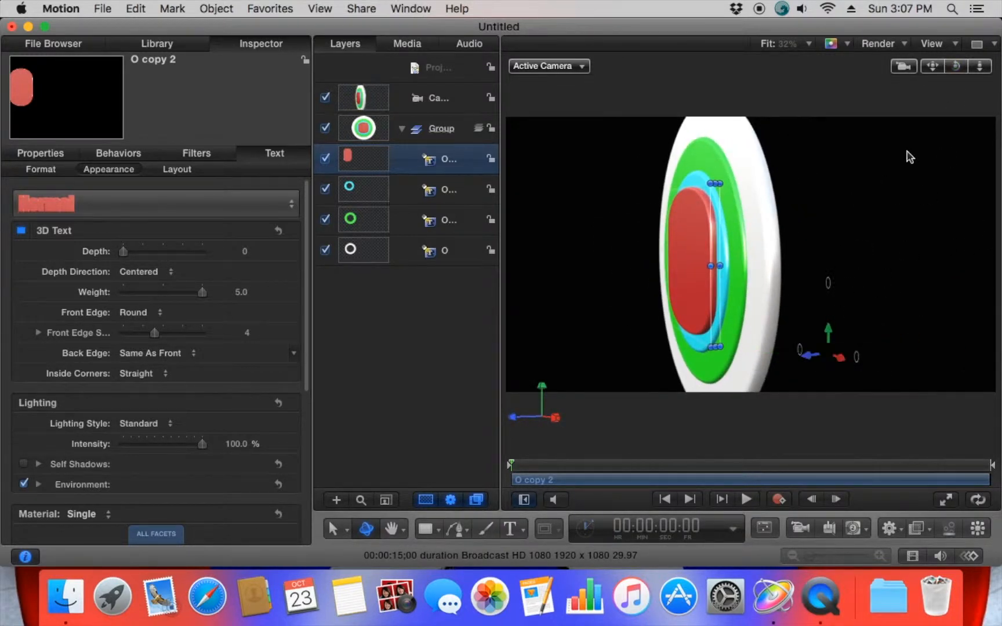
{"action": "left_click_drag", "start_coordinate": [953, 66], "coordinate": [862, 248]}
{"action": "left_click_drag", "start_coordinate": [803, 305], "coordinate": [815, 302]}
{"action": "left_click_drag", "start_coordinate": [955, 70], "coordinate": [928, 120]}
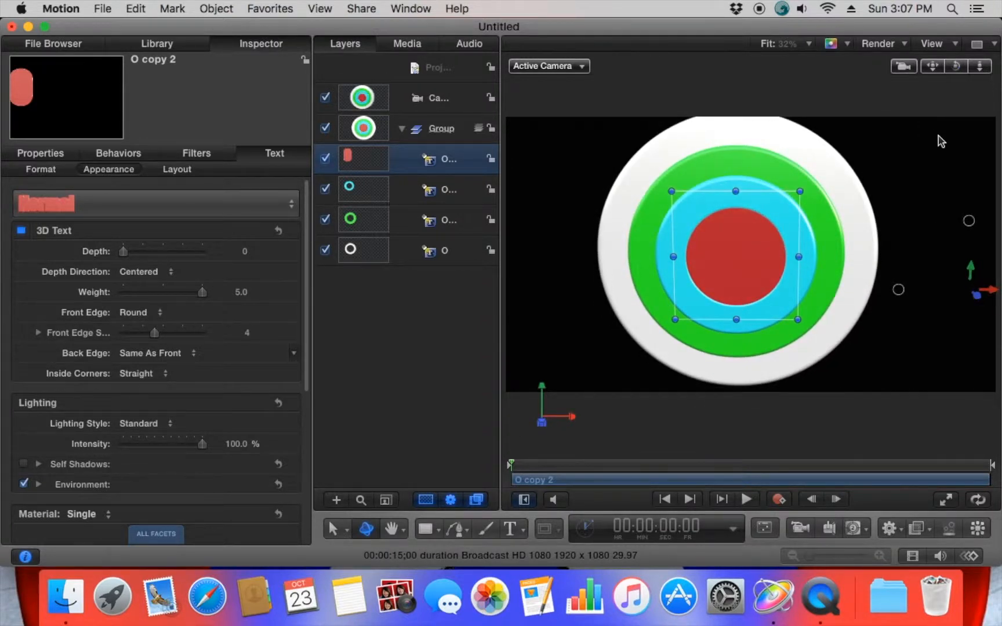
{"action": "left_click_drag", "start_coordinate": [958, 68], "coordinate": [957, 70]}
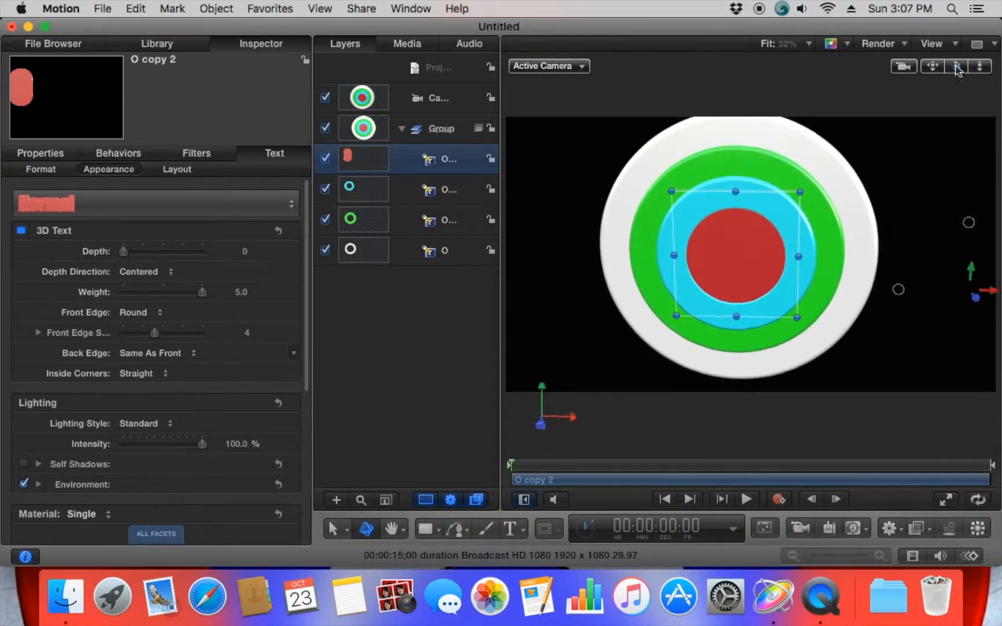
Apply the Car Paint material to the outer white ring and orbit the camera slightly to view it
{"action": "left_click", "coordinate": [427, 257]}
{"action": "scroll", "coordinate": [201, 380], "scroll_direction": "down", "scroll_amount": 5}
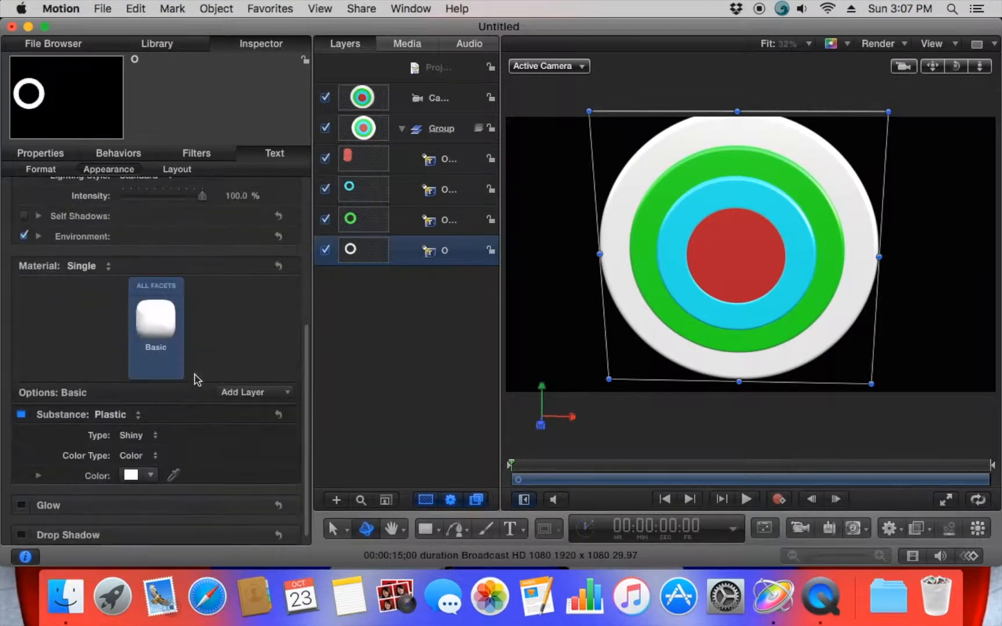
{"action": "left_click", "coordinate": [155, 320]}
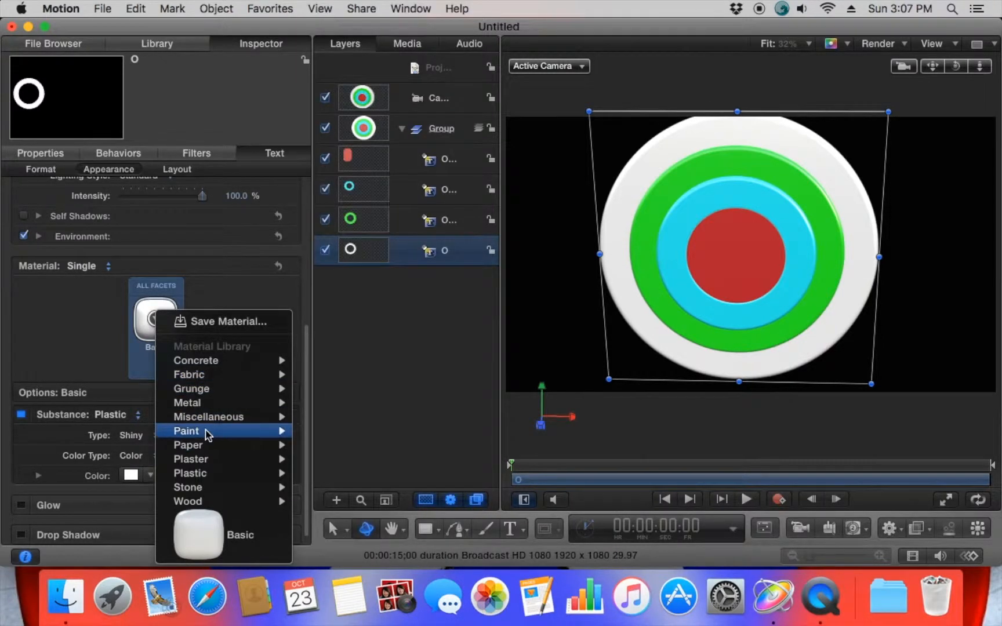
{"action": "mouse_move", "coordinate": [207, 432]}
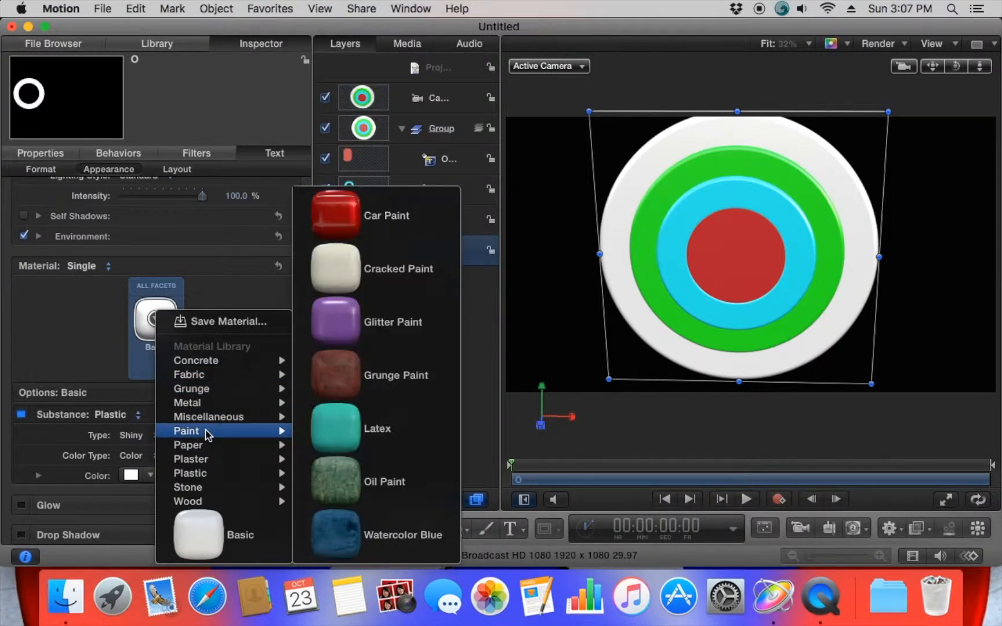
{"action": "left_click", "coordinate": [348, 219]}
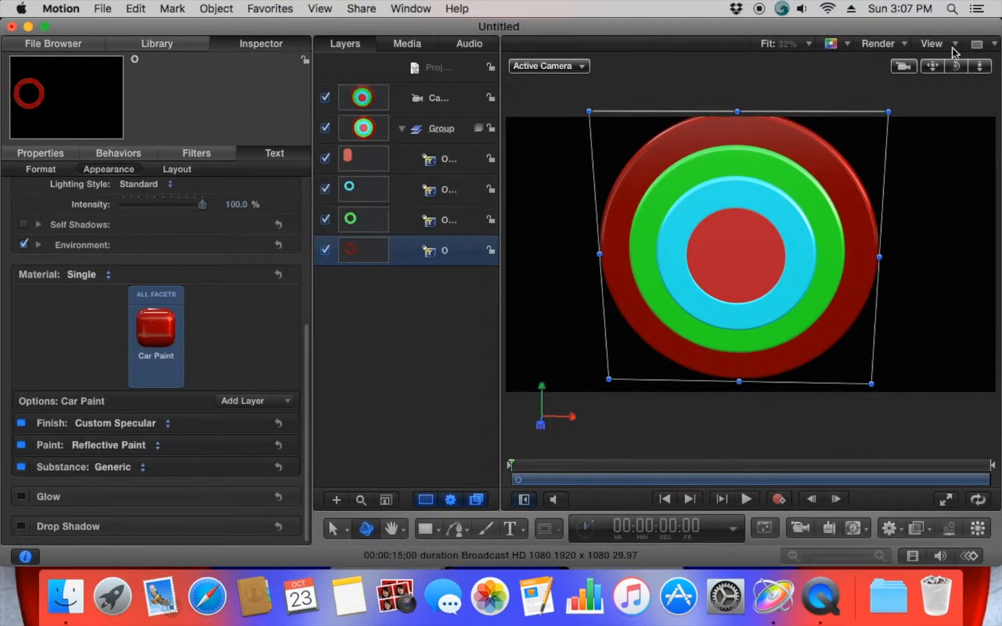
{"action": "mouse_move", "coordinate": [956, 66]}
{"action": "left_mouse_down"}
{"action": "mouse_move", "coordinate": [930, 69]}
{"action": "mouse_move", "coordinate": [940, 68]}
{"action": "left_mouse_up"}
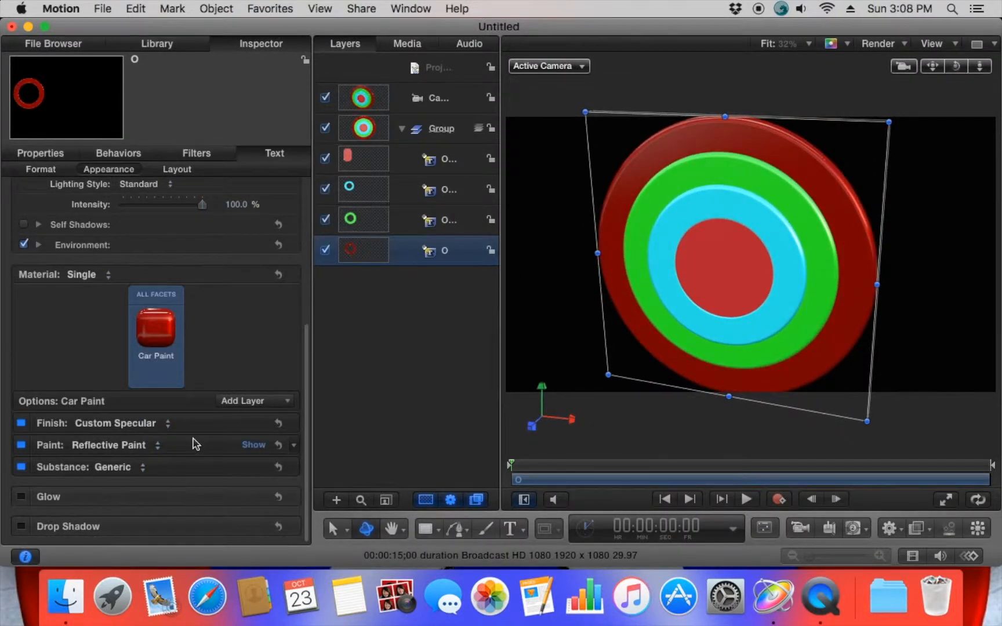
Apply the Nickel metal material to the green ring
{"action": "left_click", "coordinate": [442, 219]}
{"action": "scroll", "coordinate": [136, 467], "scroll_direction": "down", "scroll_amount": 5}
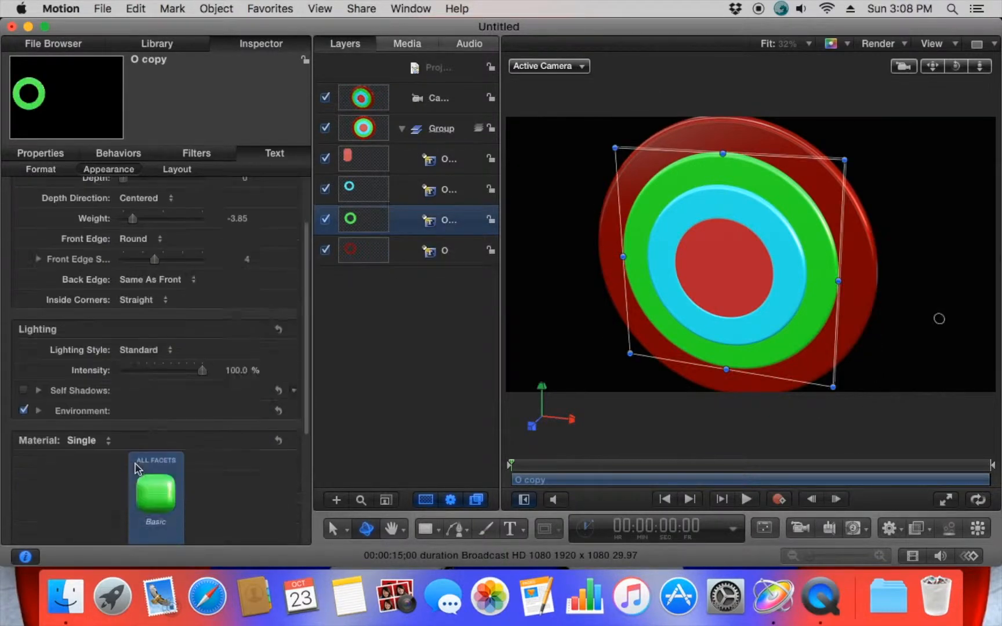
{"action": "scroll", "coordinate": [137, 467], "scroll_direction": "down", "scroll_amount": 1}
{"action": "left_click", "coordinate": [141, 493]}
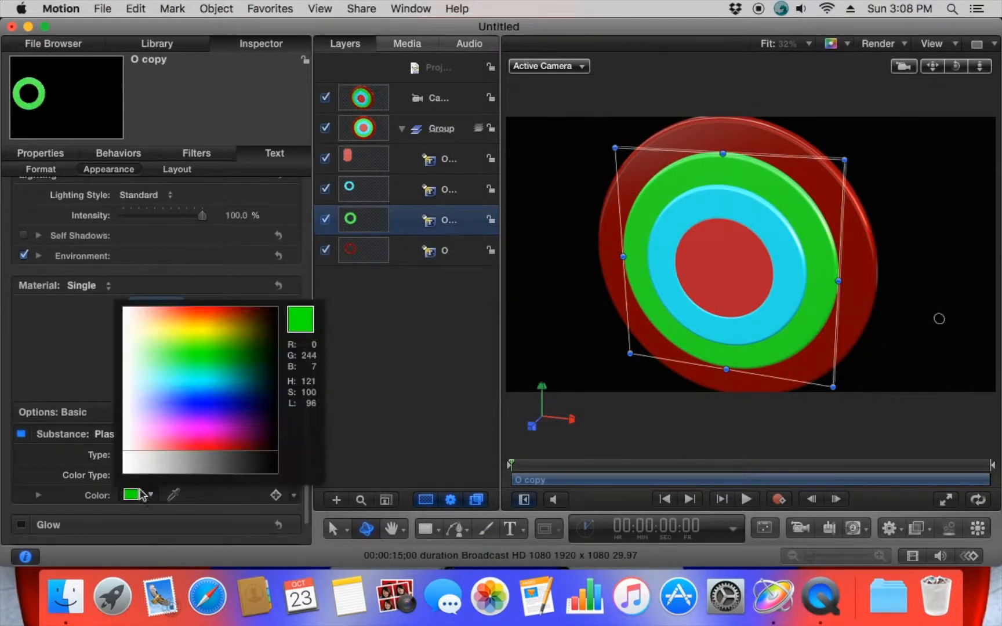
{"action": "left_click", "coordinate": [54, 453]}
{"action": "left_click", "coordinate": [154, 339]}
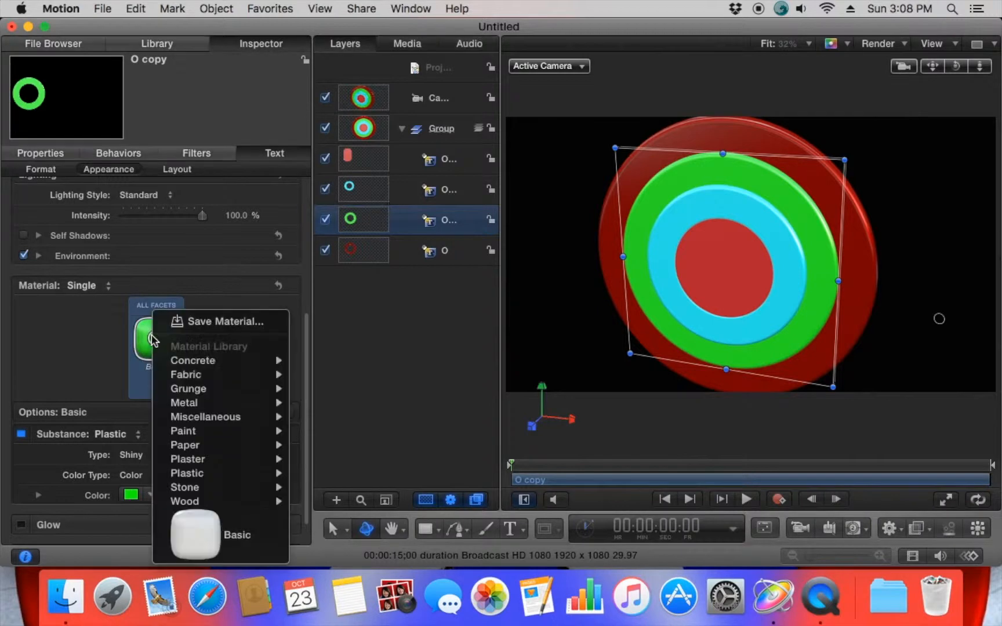
{"action": "mouse_move", "coordinate": [182, 359]}
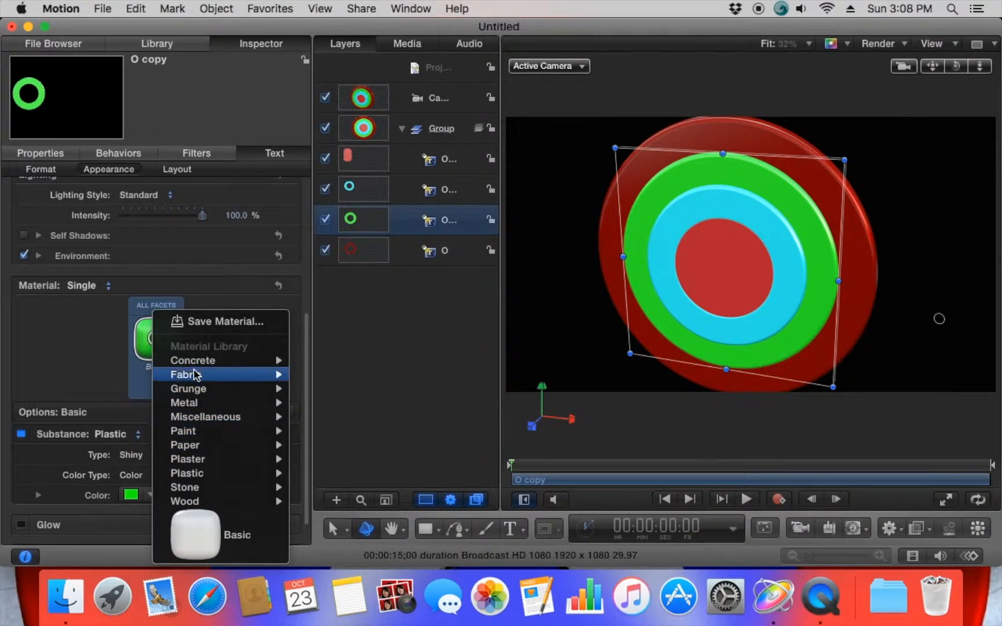
{"action": "mouse_move", "coordinate": [197, 408]}
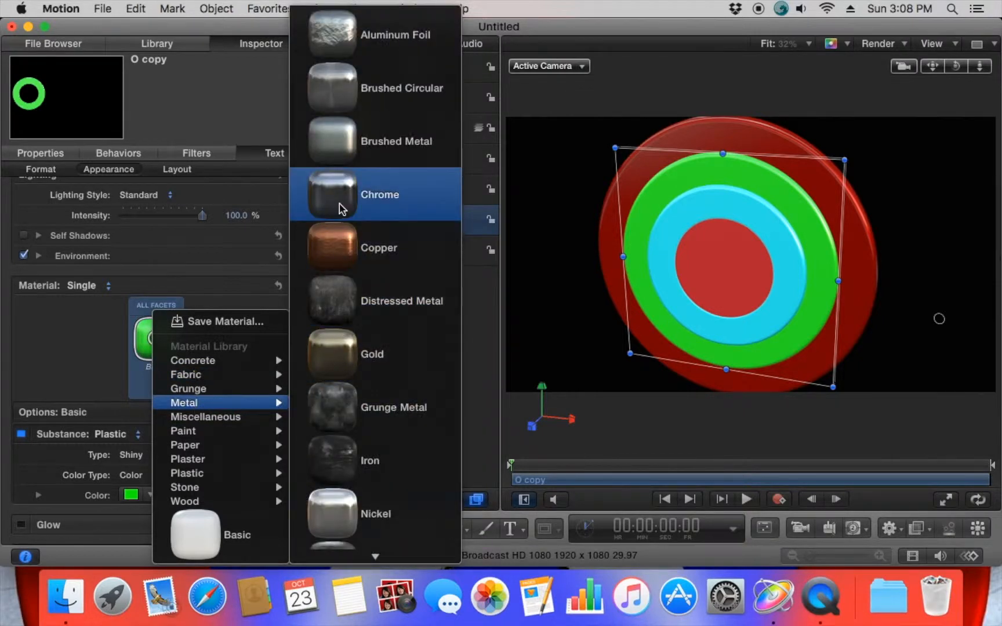
{"action": "scroll", "coordinate": [342, 210], "scroll_direction": "down", "scroll_amount": 3}
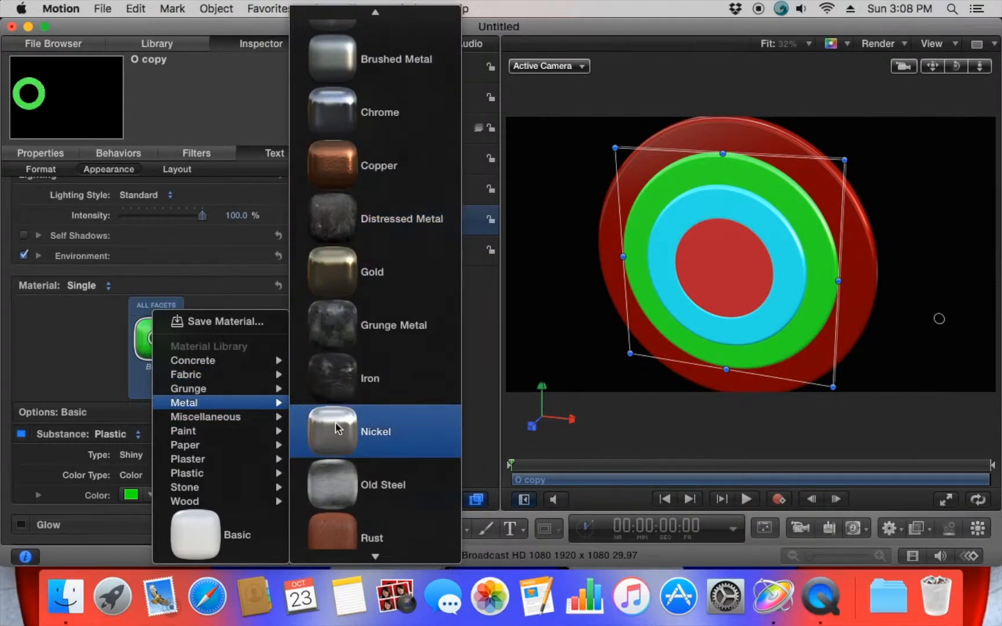
{"action": "left_click", "coordinate": [335, 429]}
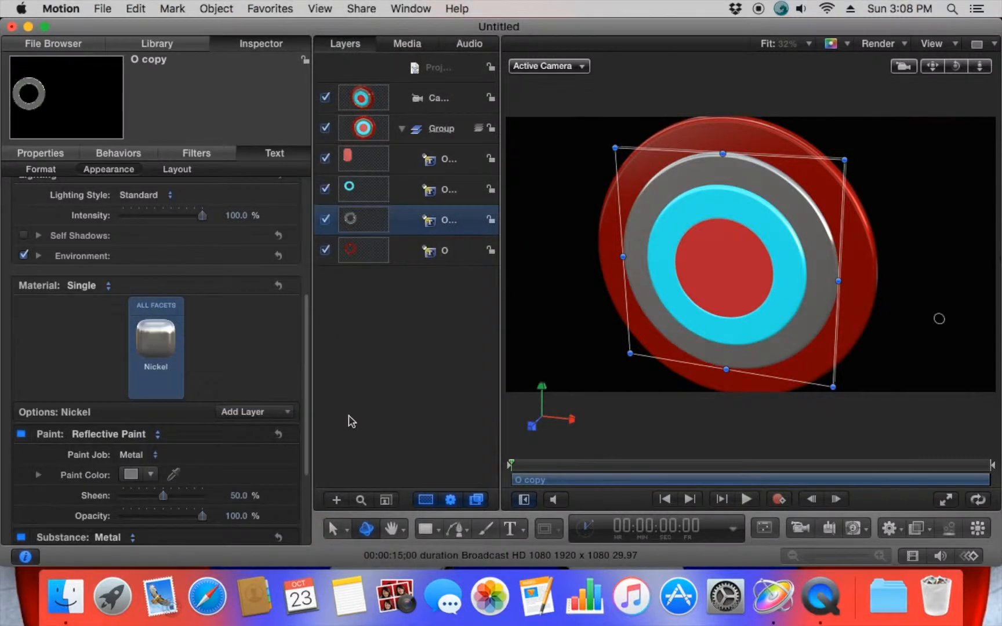
Apply the Car Paint material to the cyan ring
{"action": "left_click", "coordinate": [424, 196]}
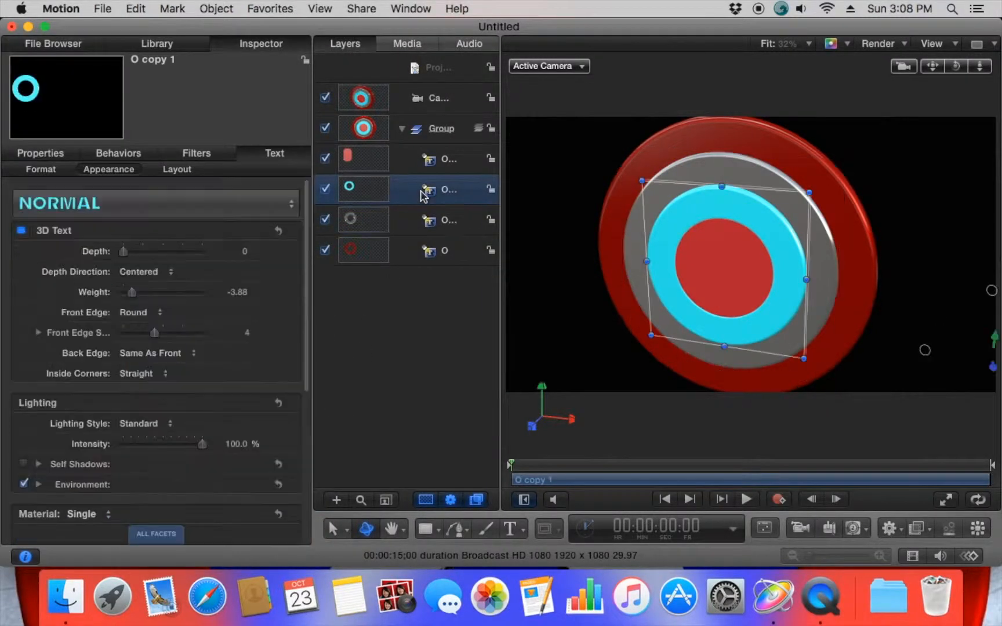
{"action": "scroll", "coordinate": [145, 406], "scroll_direction": "down", "scroll_amount": 5}
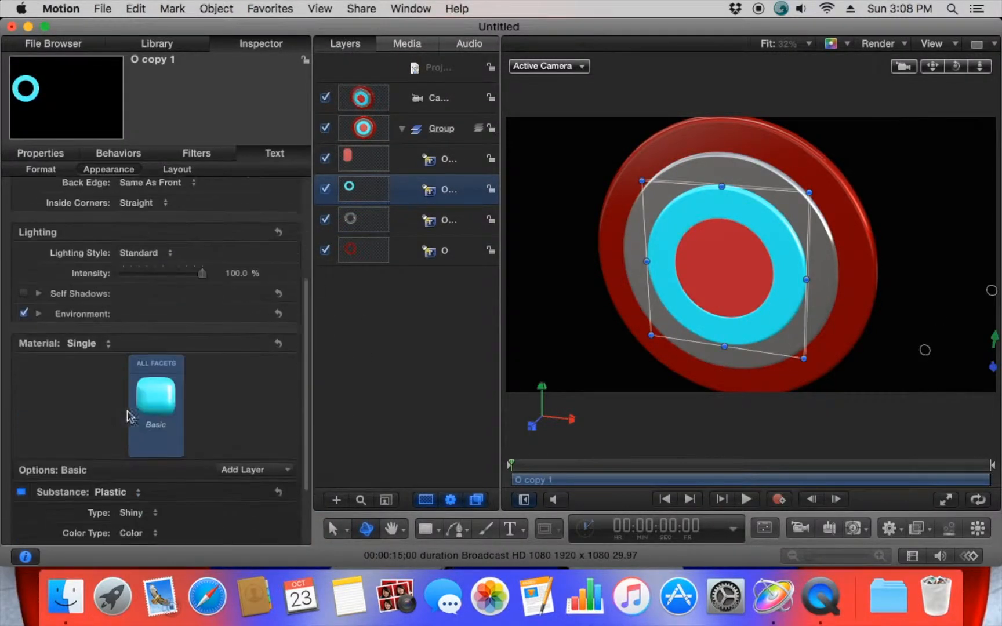
{"action": "left_click", "coordinate": [156, 399]}
{"action": "mouse_move", "coordinate": [272, 431]}
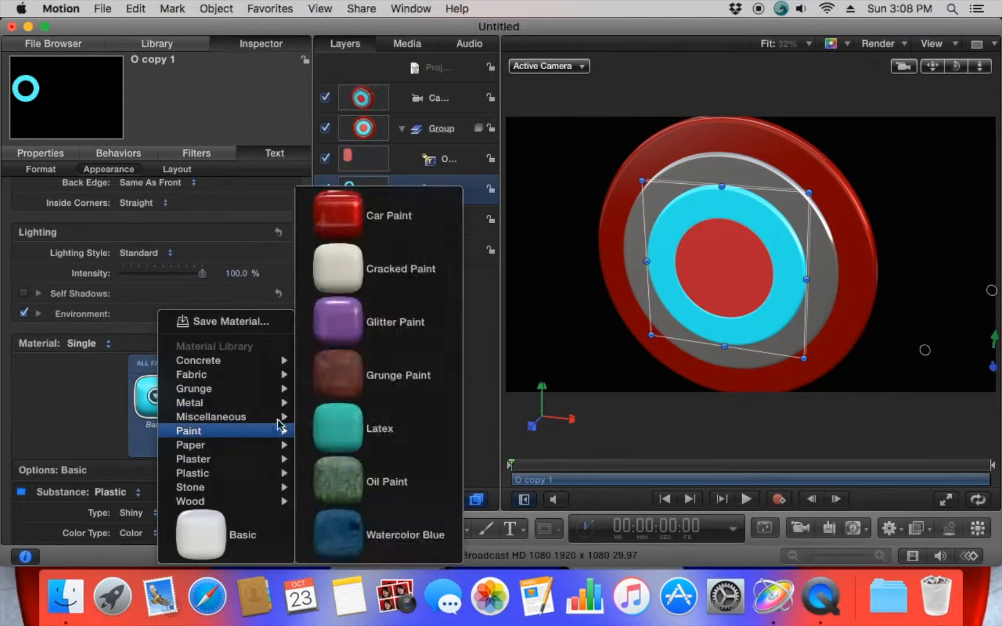
{"action": "left_click", "coordinate": [371, 216]}
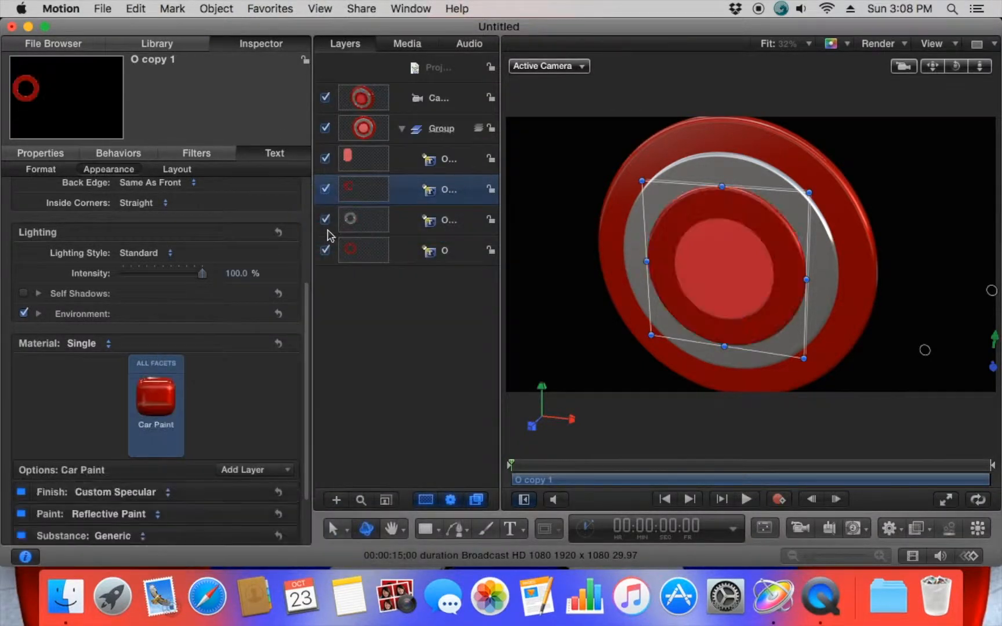
Try the Chrome metal material on the red centre shape
{"action": "left_click", "coordinate": [438, 160]}
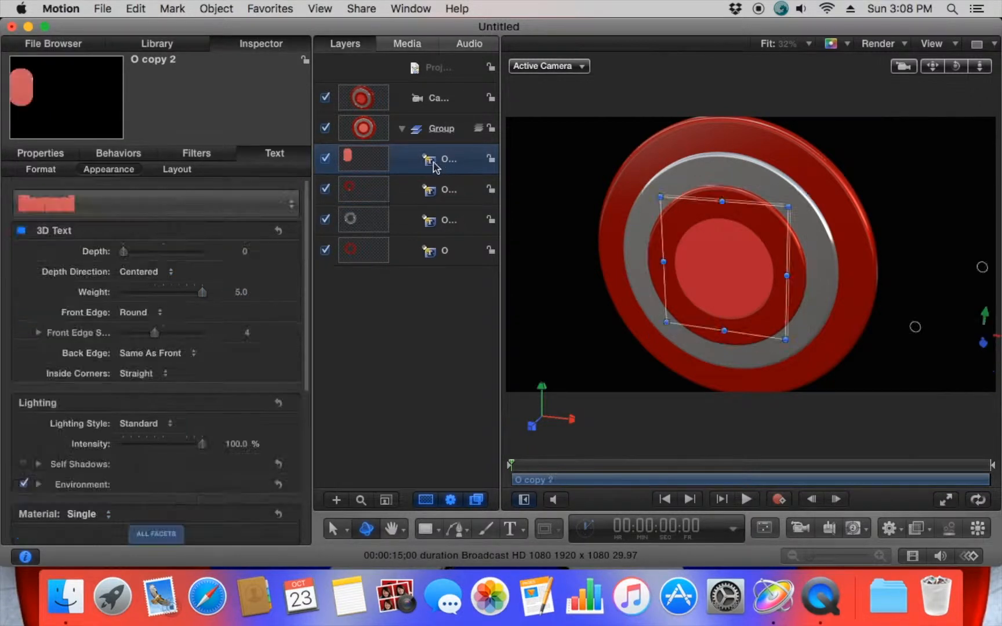
{"action": "scroll", "coordinate": [215, 354], "scroll_direction": "down", "scroll_amount": 6}
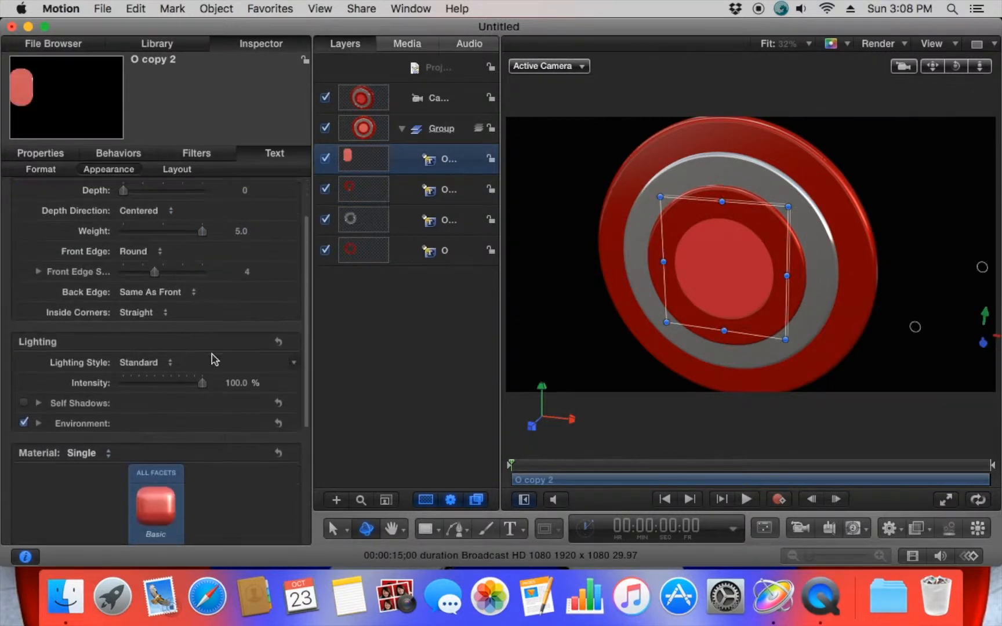
{"action": "left_click", "coordinate": [155, 410]}
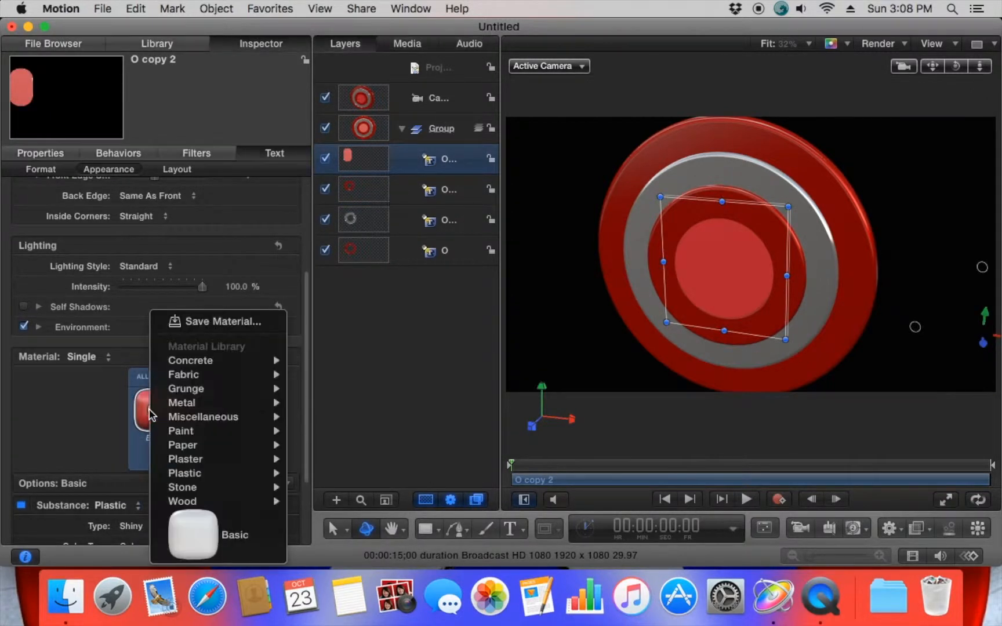
{"action": "mouse_move", "coordinate": [185, 445]}
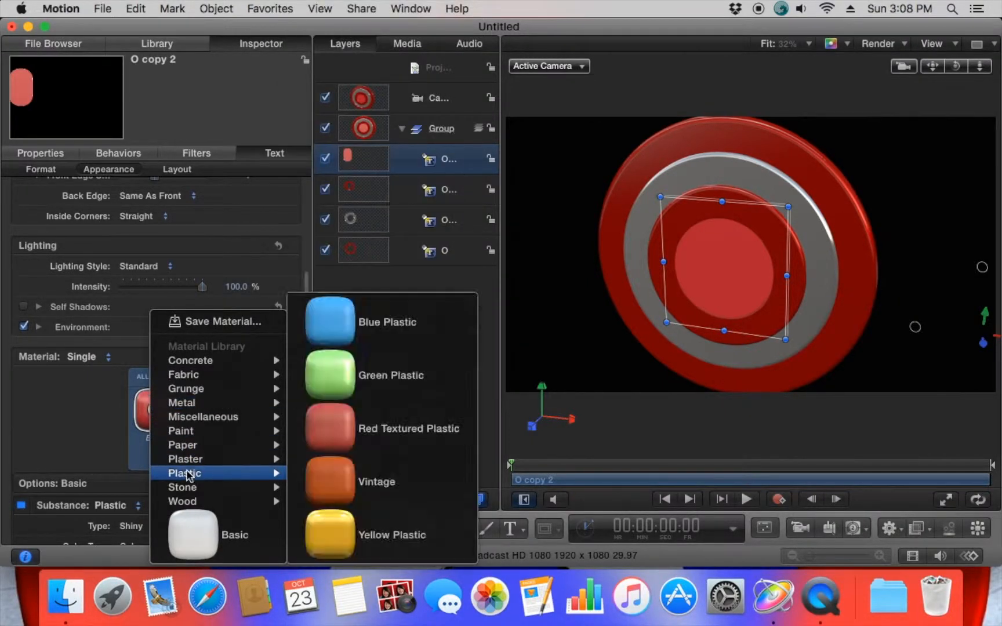
{"action": "mouse_move", "coordinate": [195, 502]}
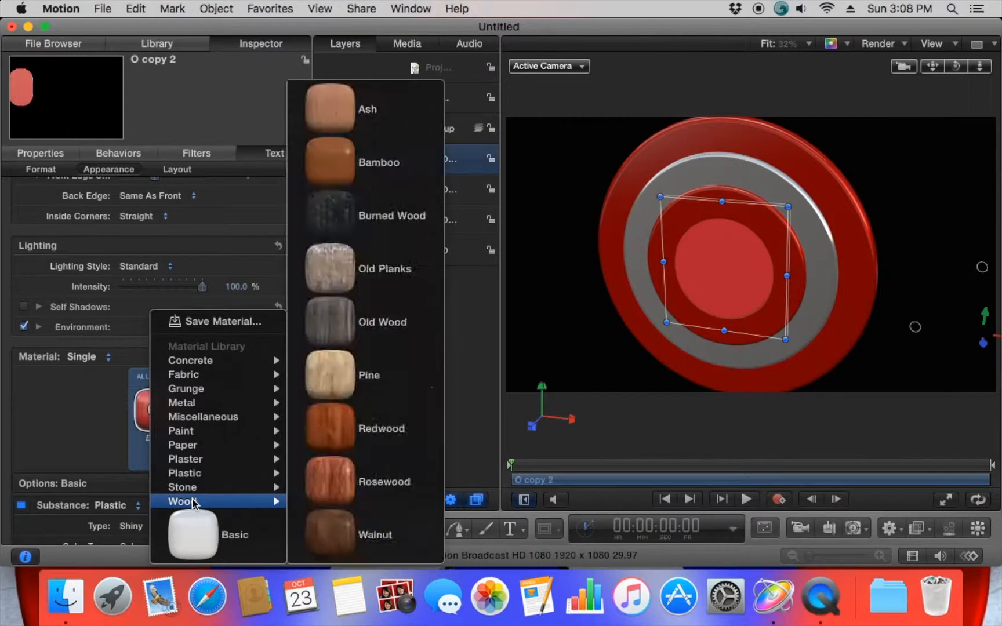
{"action": "mouse_move", "coordinate": [192, 406]}
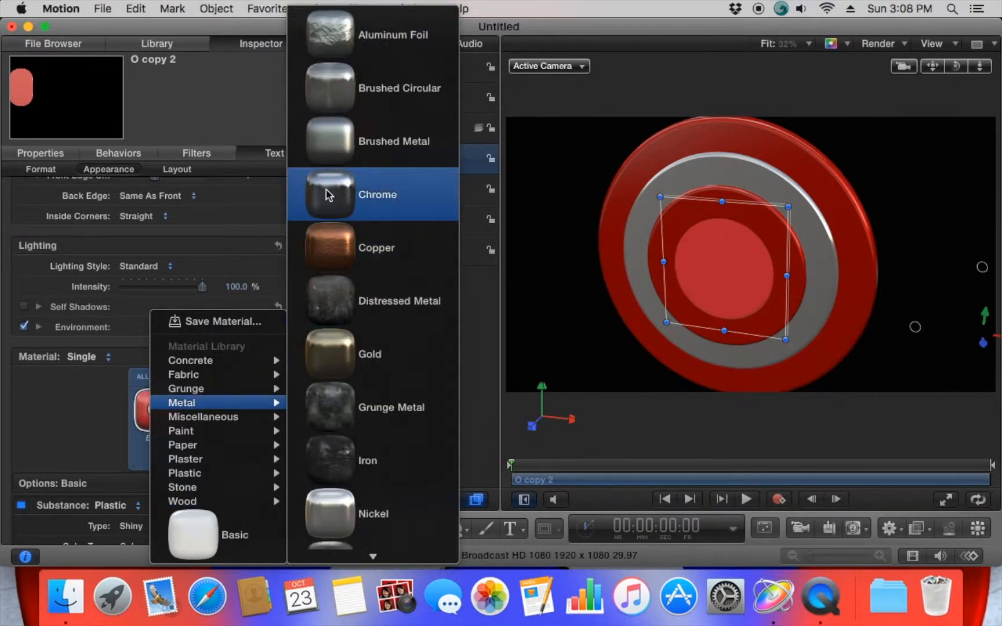
{"action": "scroll", "coordinate": [328, 195], "scroll_direction": "down", "scroll_amount": 2}
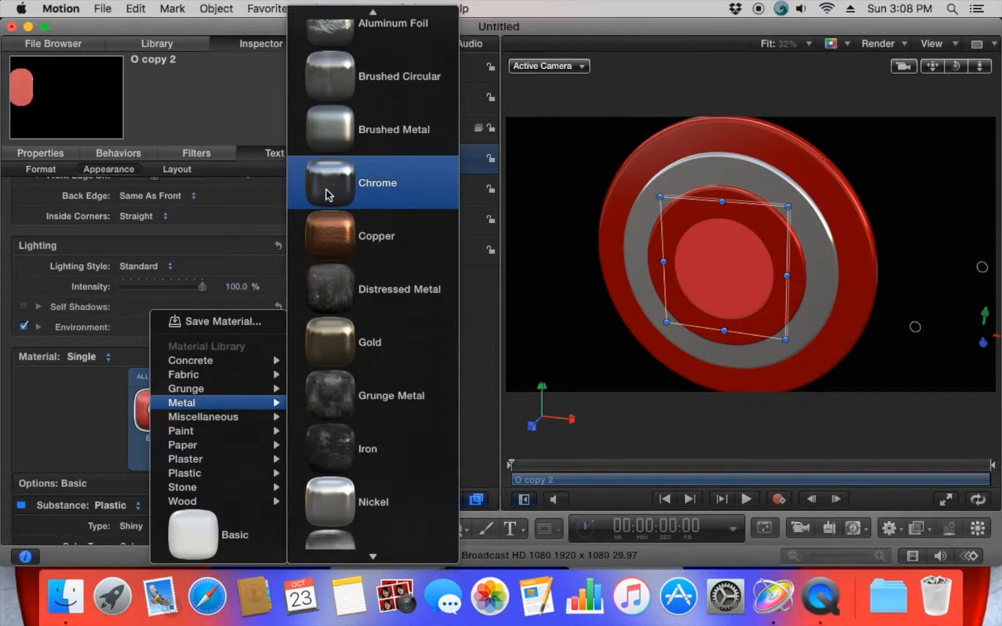
{"action": "left_click", "coordinate": [335, 173]}
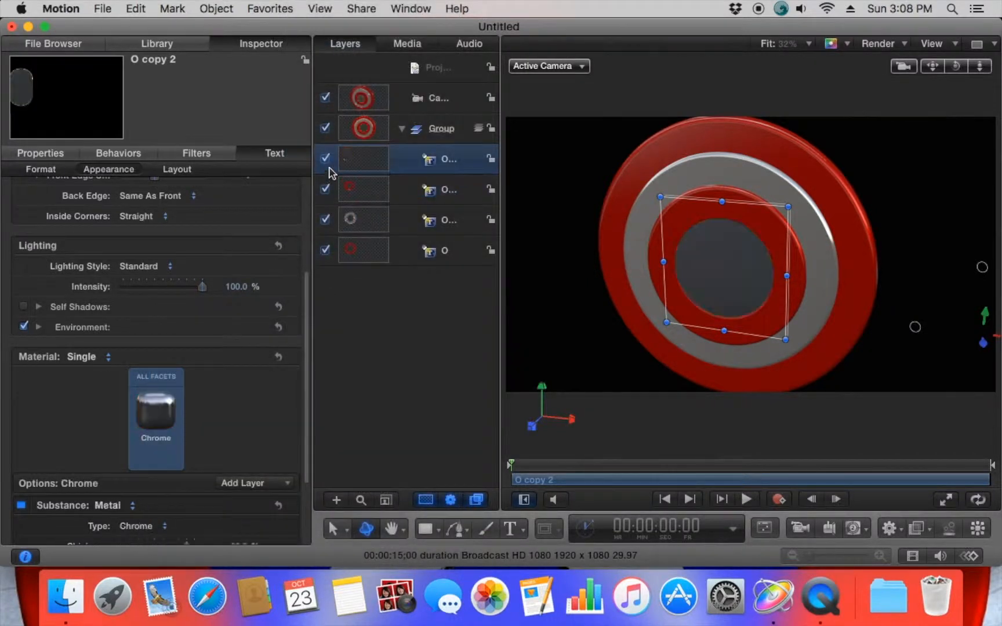
Set the centre shape's material to Nickel
{"action": "scroll", "coordinate": [206, 385], "scroll_direction": "down", "scroll_amount": 5}
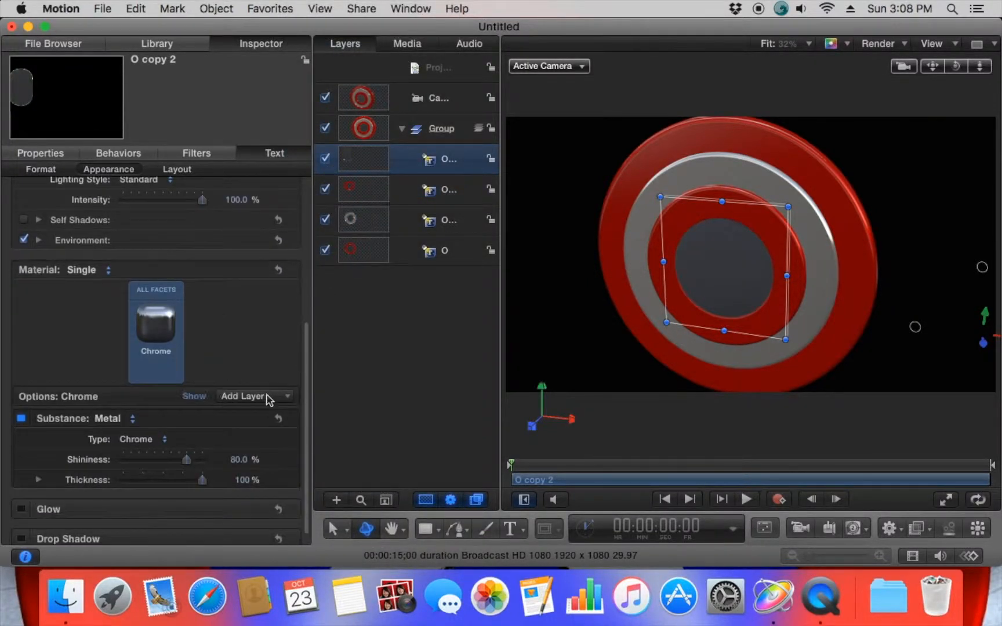
{"action": "left_click", "coordinate": [267, 398]}
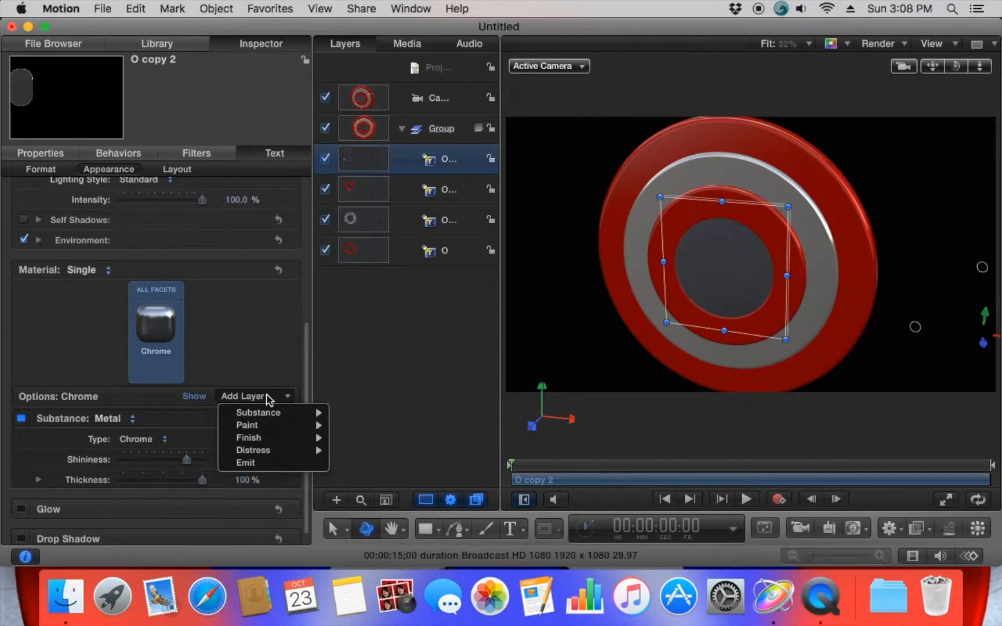
{"action": "left_click", "coordinate": [224, 347]}
{"action": "left_click", "coordinate": [156, 325]}
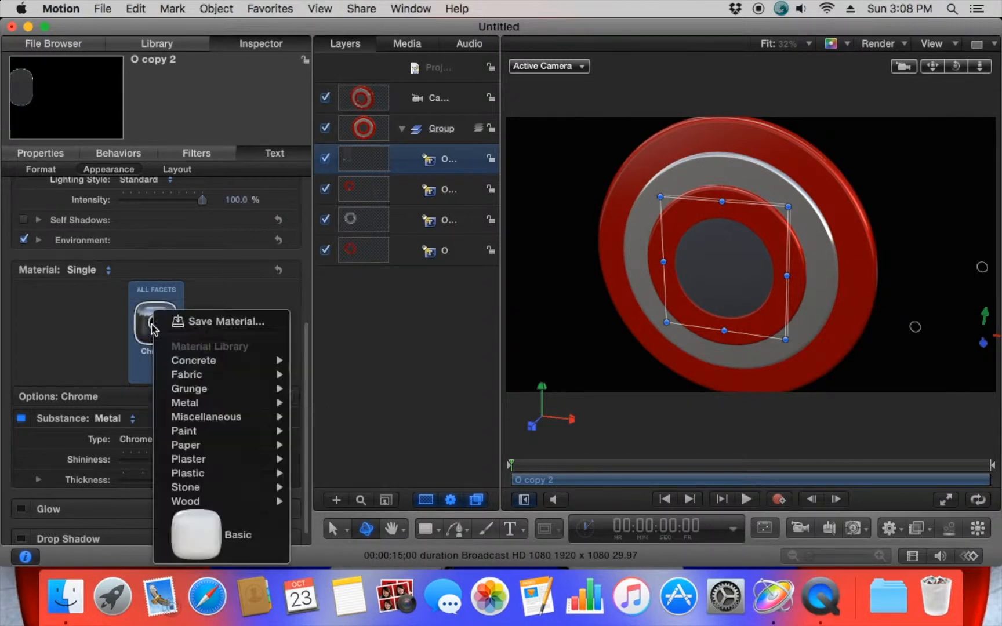
{"action": "mouse_move", "coordinate": [229, 405]}
{"action": "left_click", "coordinate": [377, 514]}
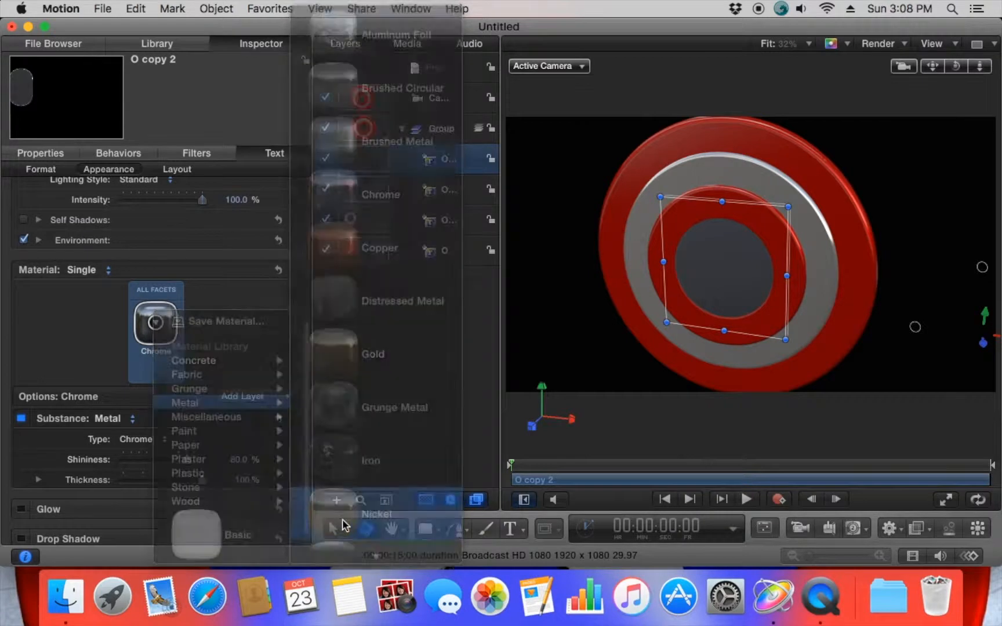
Add a Reflective Paint layer to the centre shape's Nickel material and set its paint color to bright blue
{"action": "scroll", "coordinate": [204, 378], "scroll_direction": "down", "scroll_amount": 2}
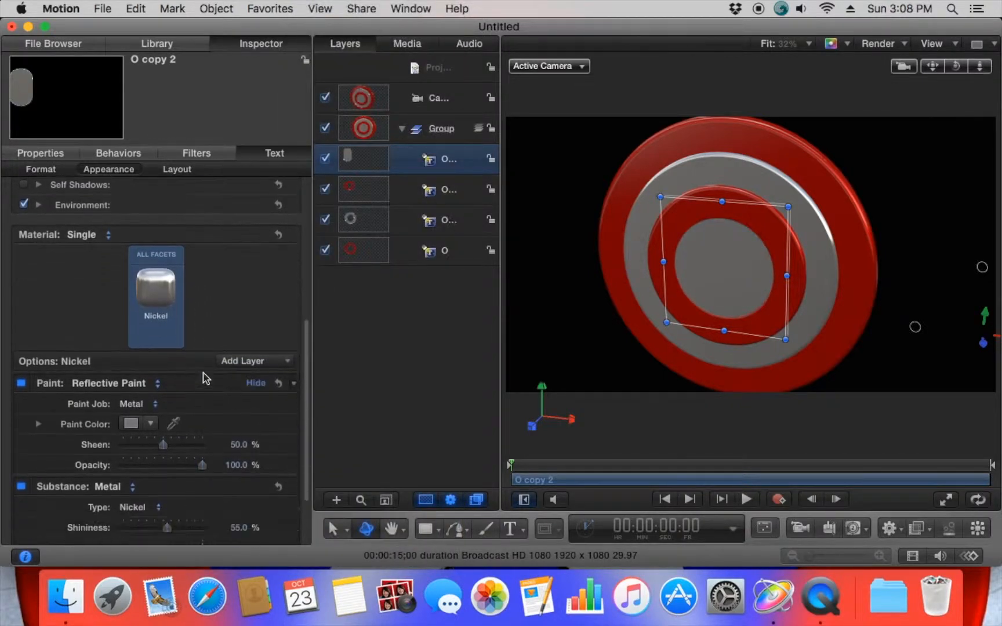
{"action": "left_click", "coordinate": [262, 367]}
{"action": "mouse_move", "coordinate": [264, 395]}
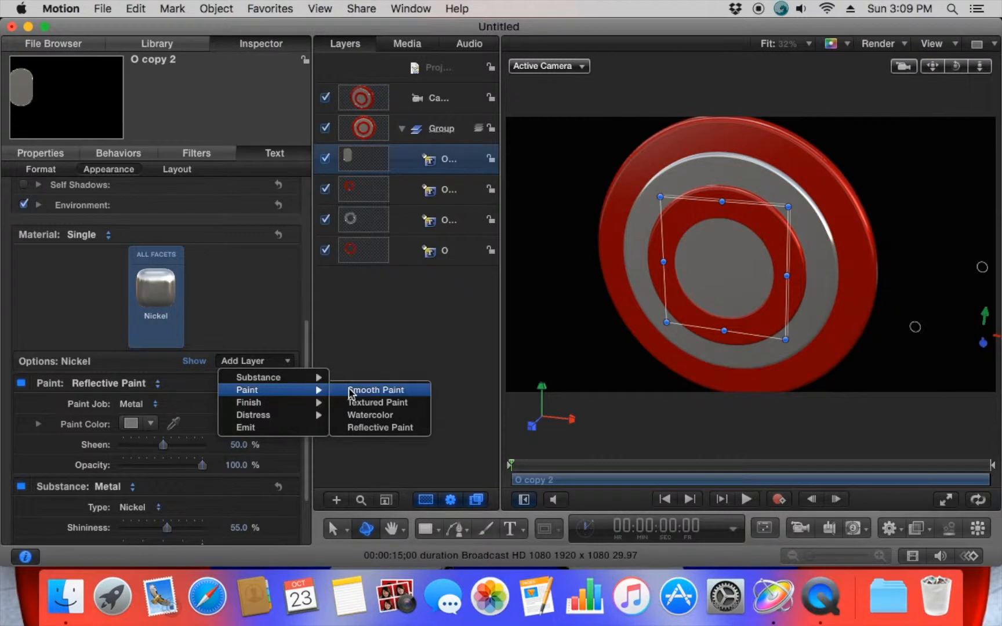
{"action": "left_click", "coordinate": [357, 428]}
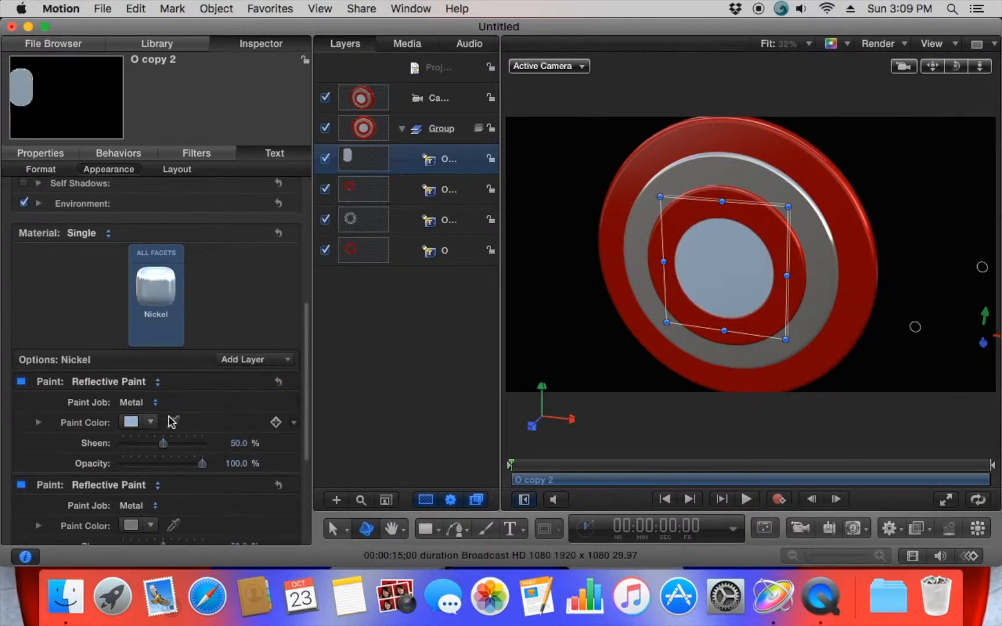
{"action": "left_click", "coordinate": [150, 425]}
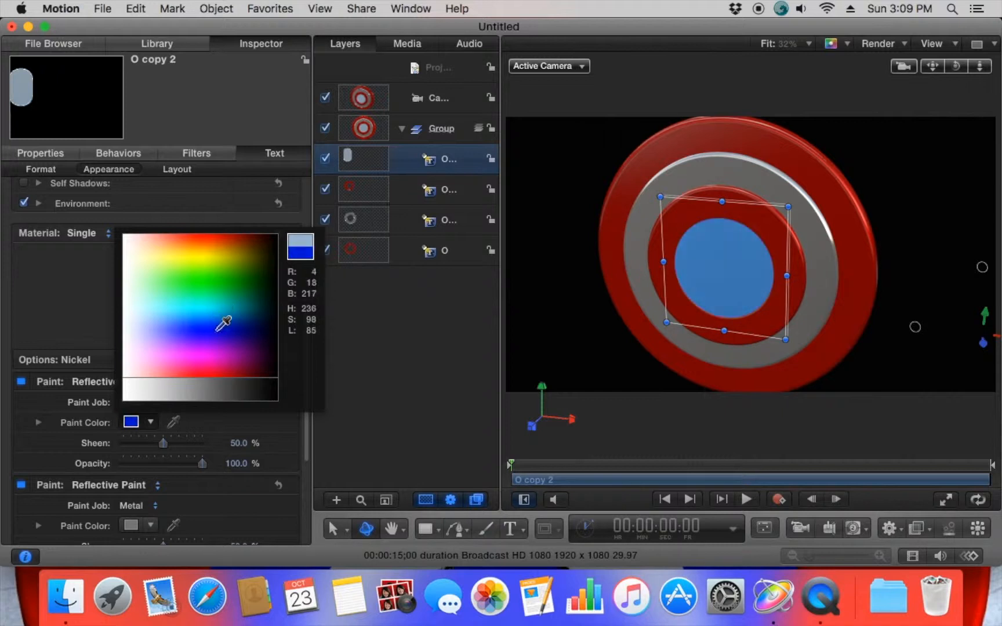
{"action": "left_click", "coordinate": [213, 332]}
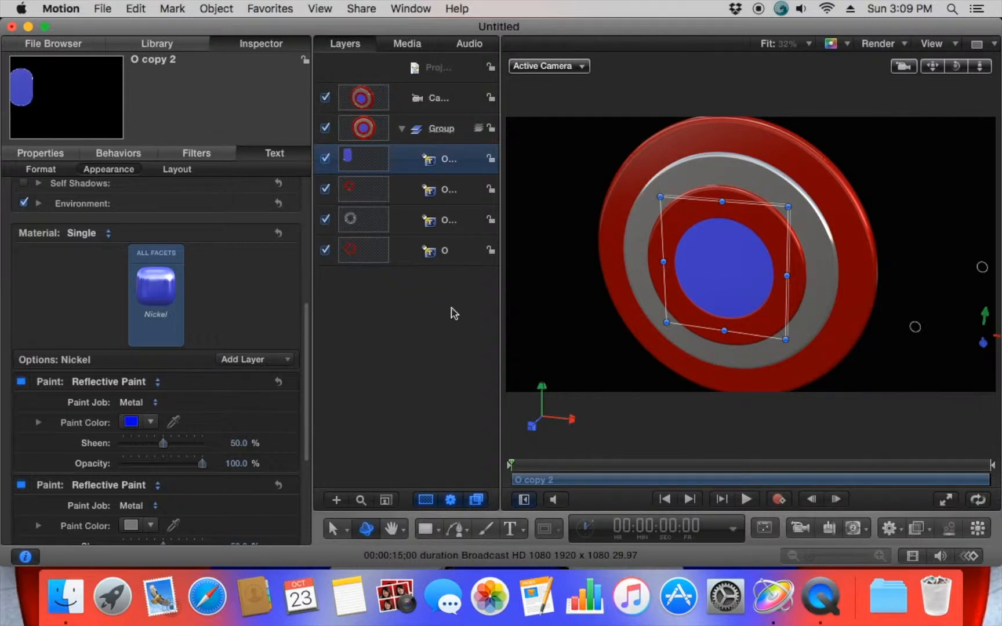
Change the finish of the outer ring's Car Paint material to Polish and turn that finish off
{"action": "left_click_drag", "start_coordinate": [957, 69], "coordinate": [926, 108]}
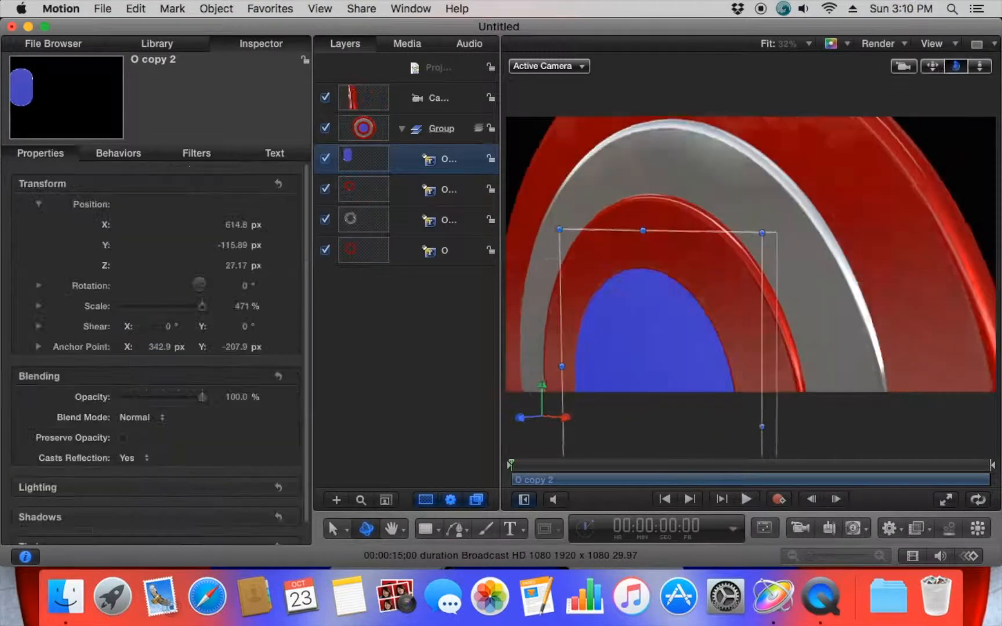
{"action": "left_click_drag", "start_coordinate": [932, 69], "coordinate": [932, 74]}
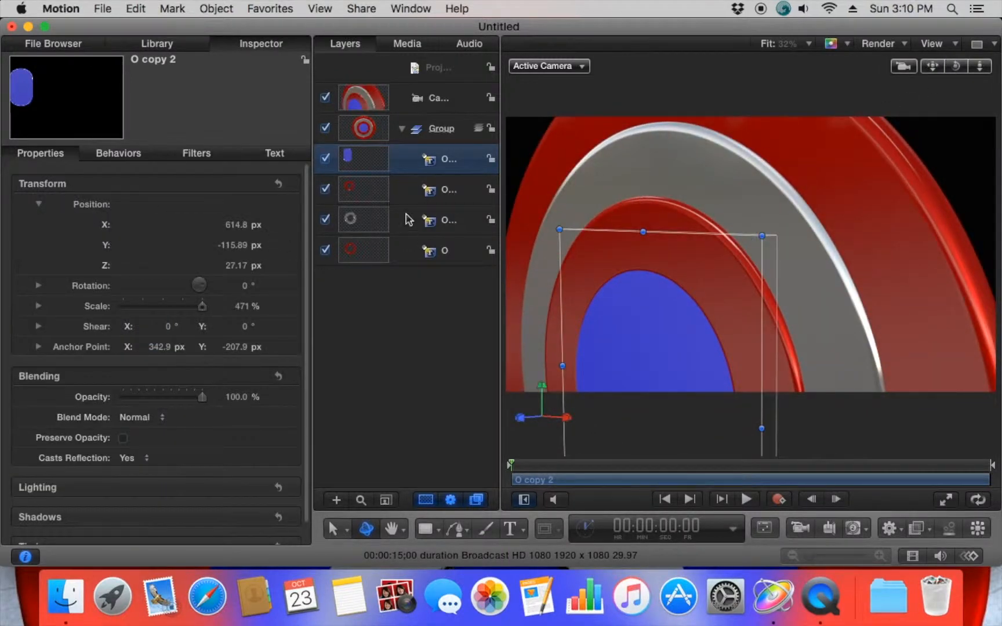
{"action": "left_click", "coordinate": [425, 250]}
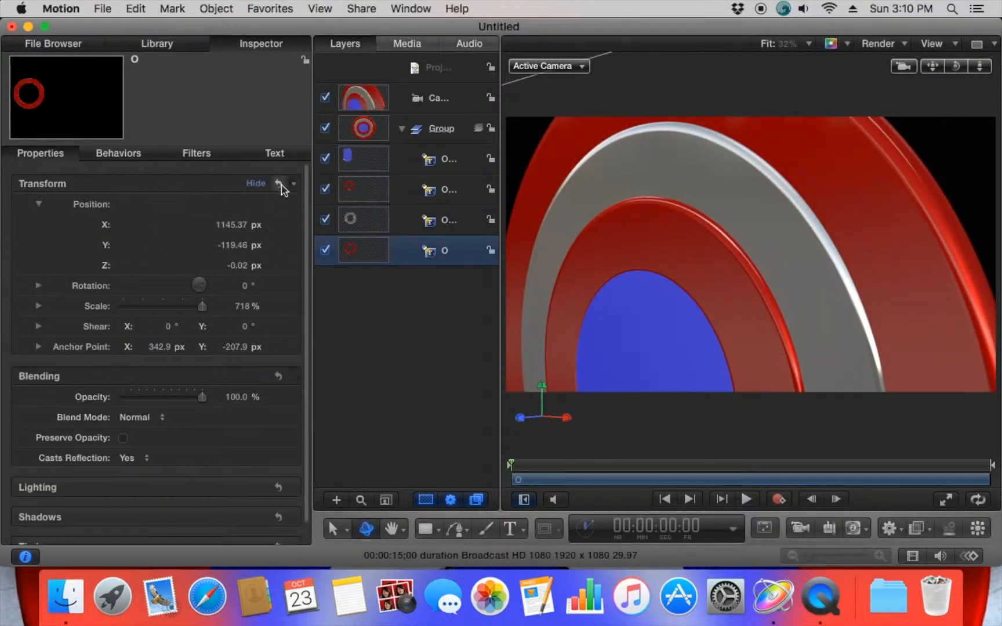
{"action": "left_click", "coordinate": [274, 153]}
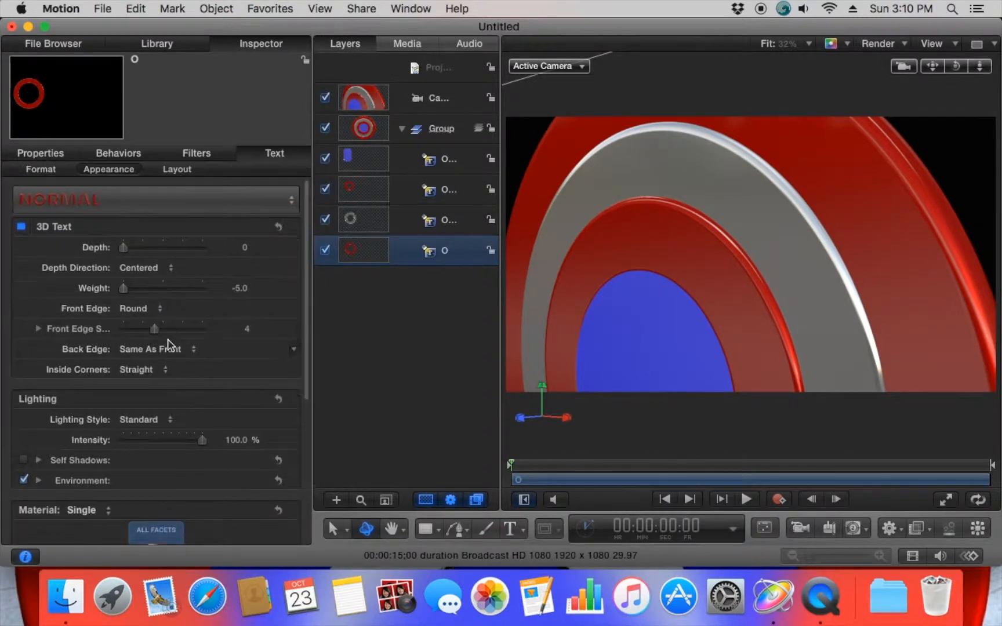
{"action": "scroll", "coordinate": [168, 345], "scroll_direction": "down", "scroll_amount": 8}
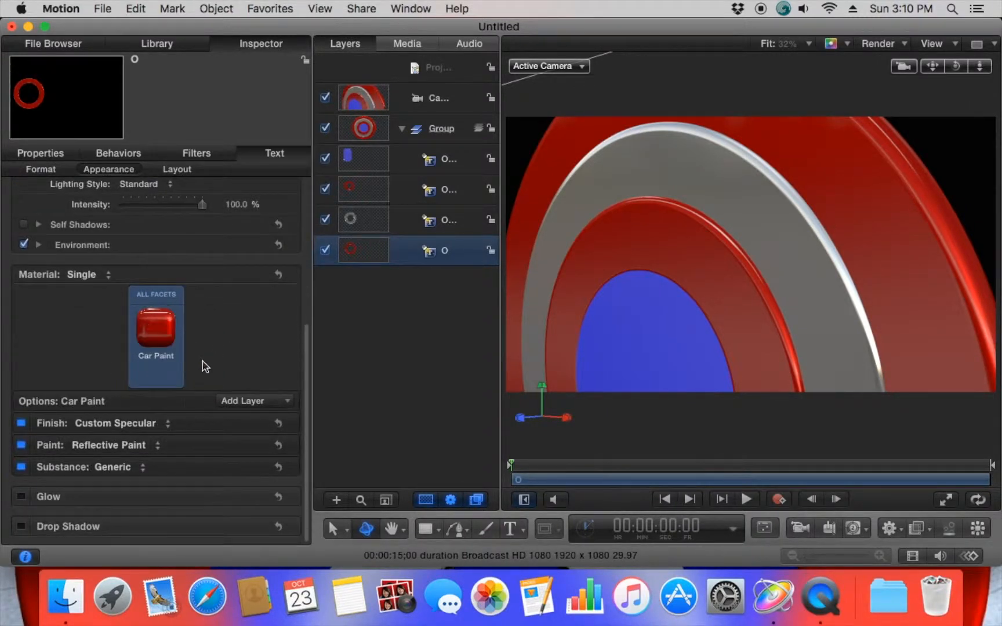
{"action": "left_click", "coordinate": [157, 428]}
{"action": "left_click", "coordinate": [89, 364]}
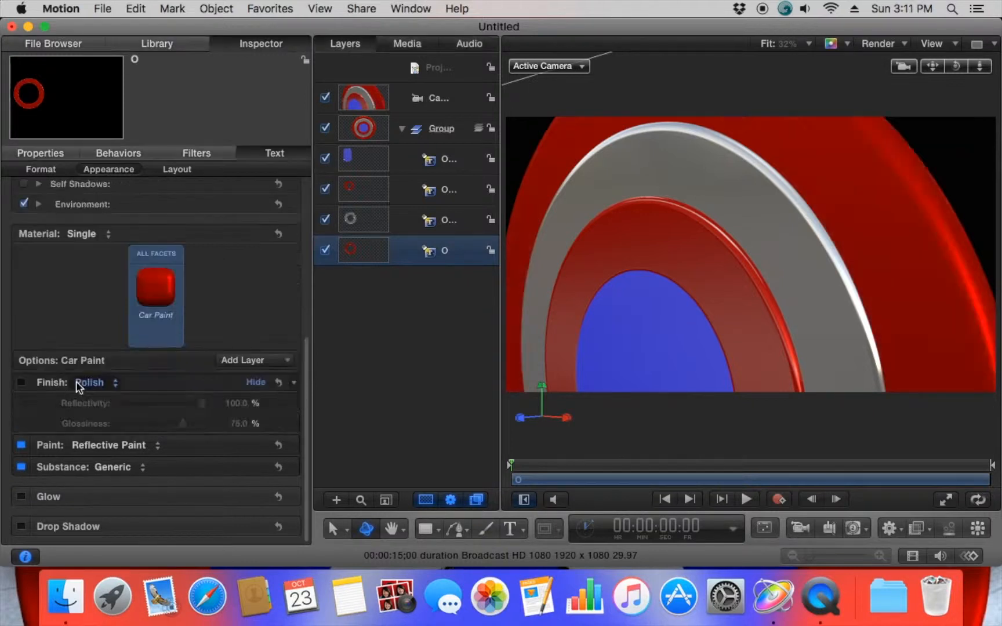
Add a Watercolor paint layer to the outer ring's Car Paint material and lower its opacity to about 49%
{"action": "left_click", "coordinate": [277, 364]}
{"action": "mouse_move", "coordinate": [258, 393]}
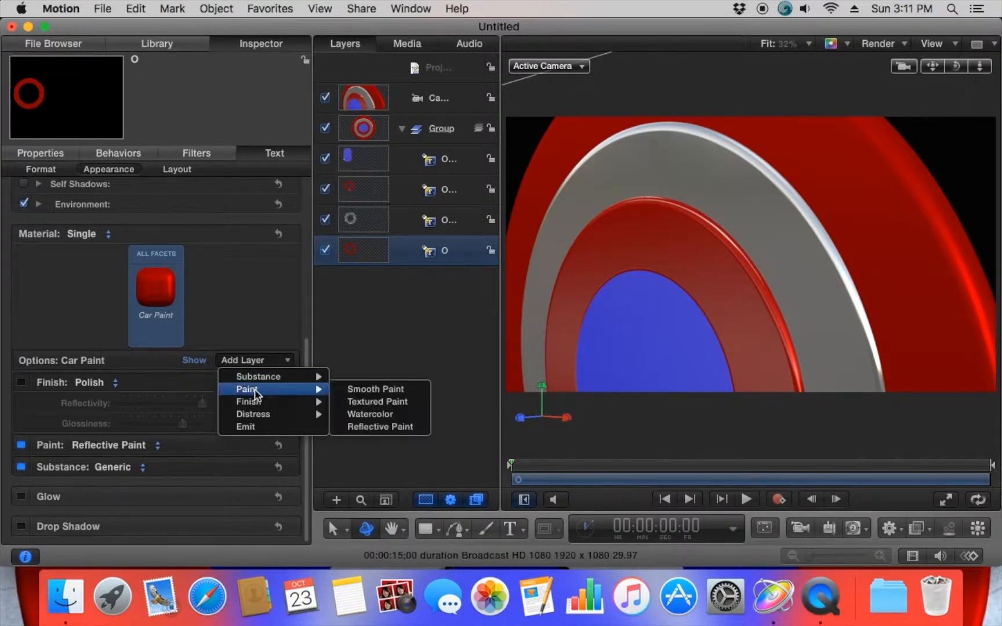
{"action": "left_click", "coordinate": [384, 414]}
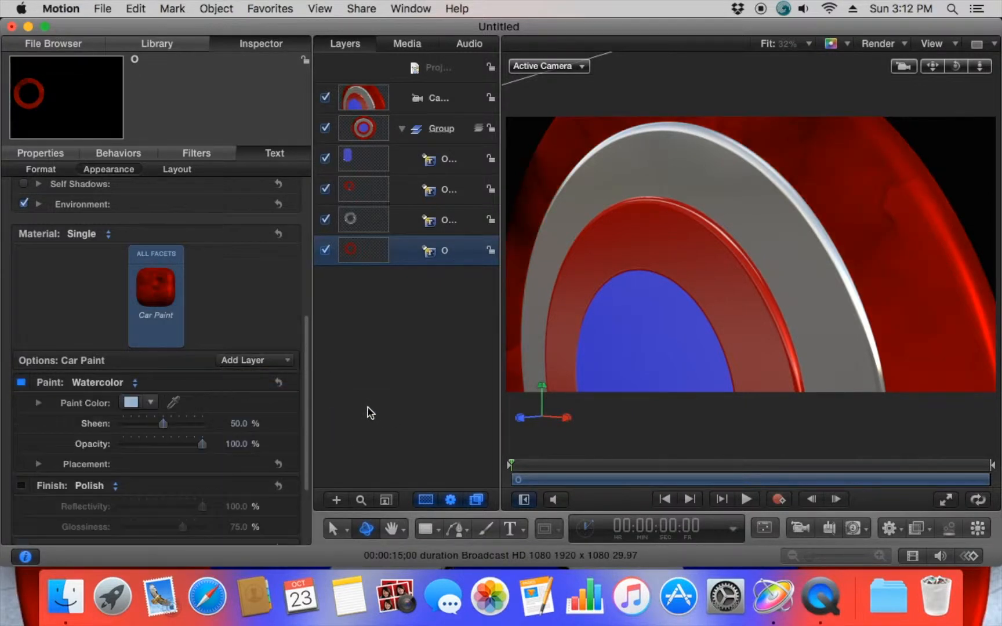
{"action": "mouse_move", "coordinate": [956, 69]}
{"action": "left_mouse_down"}
{"action": "mouse_move", "coordinate": [931, 70]}
{"action": "mouse_move", "coordinate": [988, 71]}
{"action": "mouse_move", "coordinate": [955, 69]}
{"action": "left_mouse_up"}
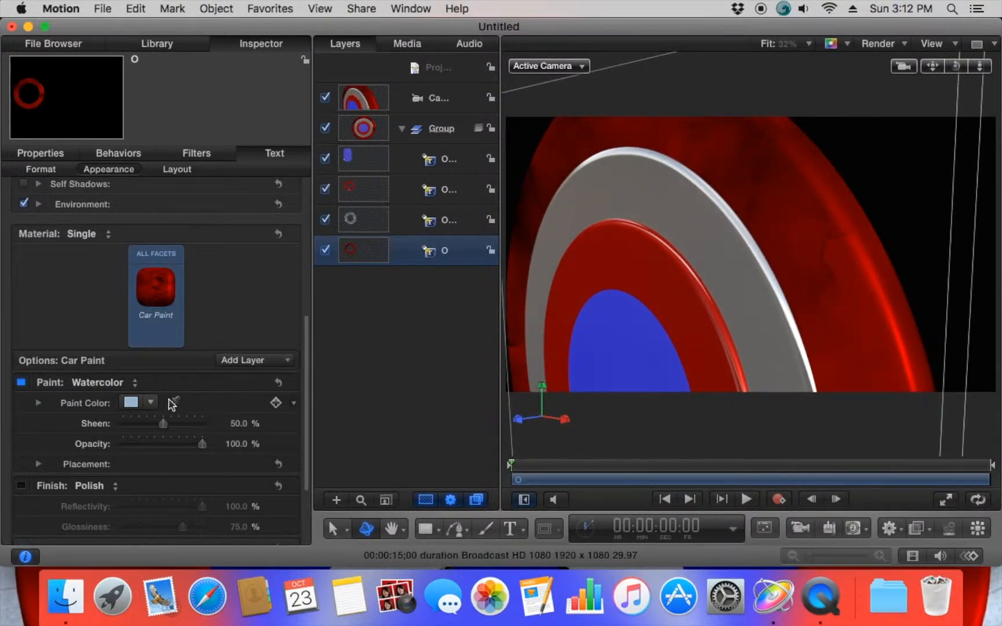
{"action": "scroll", "coordinate": [185, 418], "scroll_direction": "down", "scroll_amount": 2}
{"action": "left_click_drag", "start_coordinate": [199, 422], "coordinate": [164, 428]}
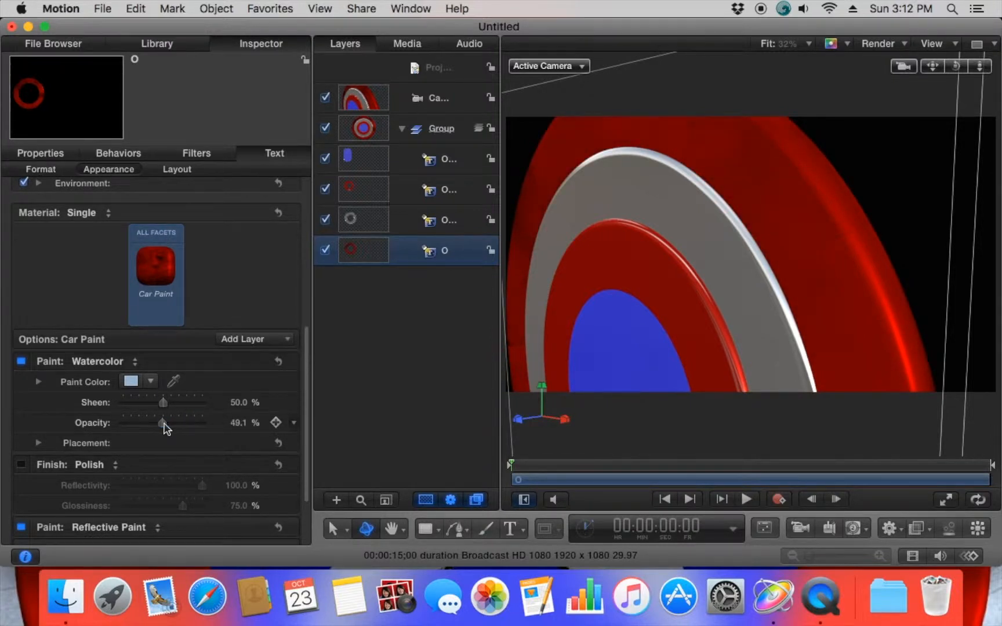
Add a Scratches distress layer to the outer ring's Car Paint material and set its type to Scratches 2
{"action": "mouse_move", "coordinate": [957, 67]}
{"action": "left_mouse_down"}
{"action": "mouse_move", "coordinate": [911, 68]}
{"action": "mouse_move", "coordinate": [957, 67]}
{"action": "left_mouse_up"}
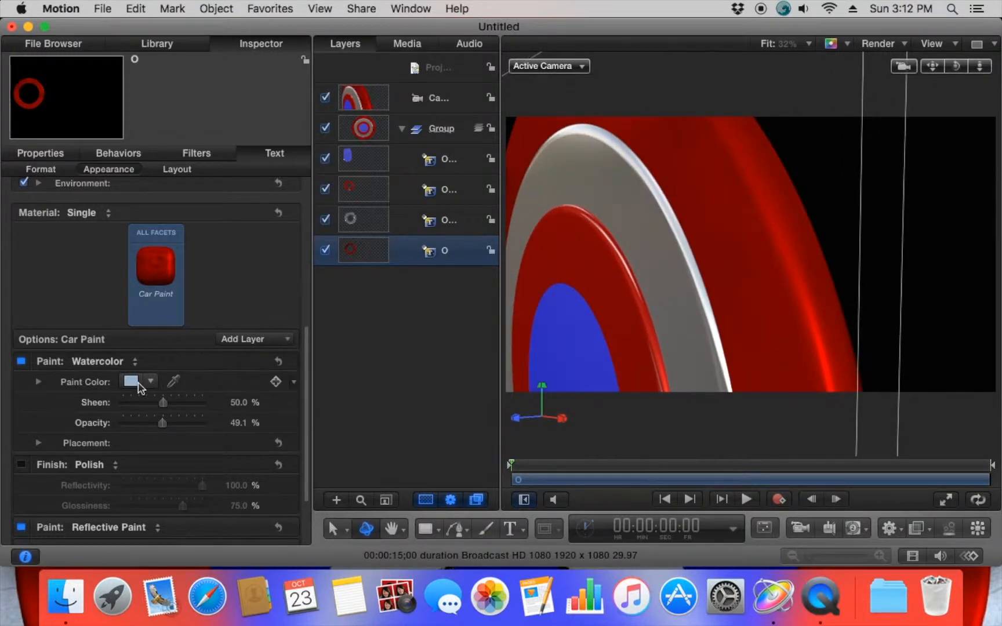
{"action": "left_click", "coordinate": [280, 341]}
{"action": "mouse_move", "coordinate": [271, 370]}
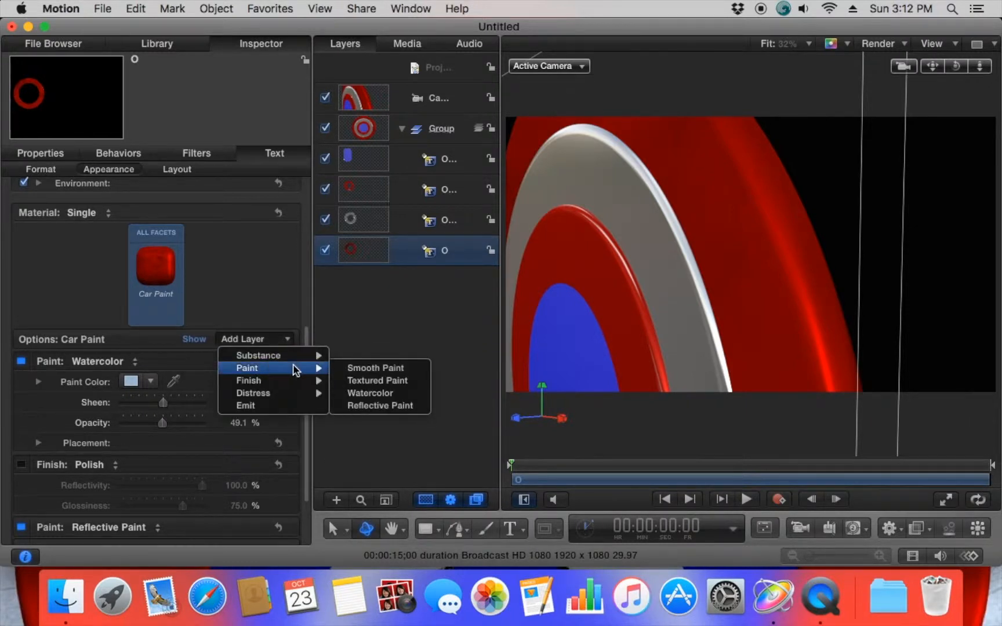
{"action": "mouse_move", "coordinate": [277, 392]}
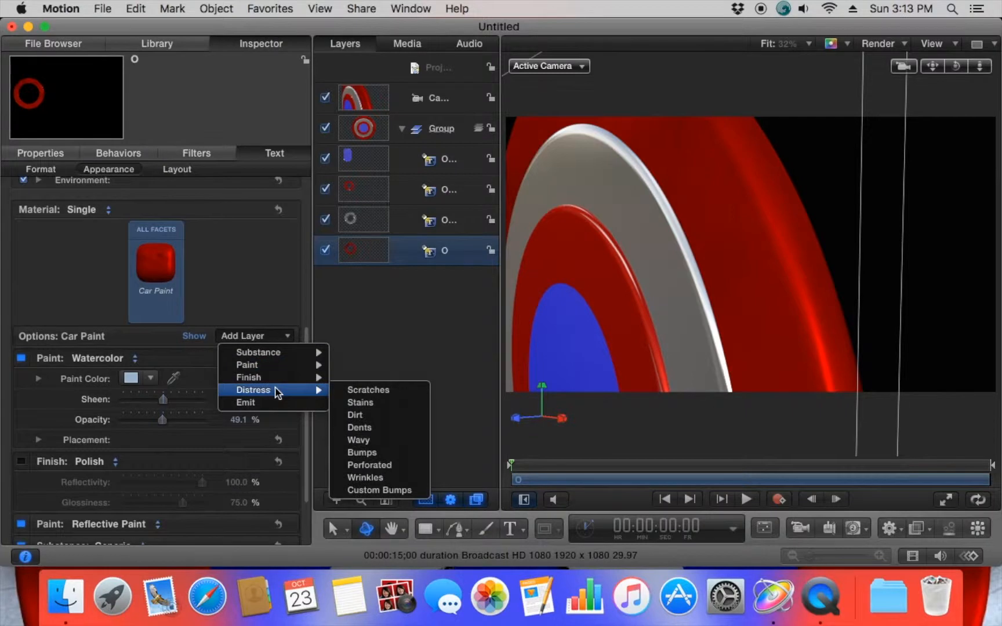
{"action": "left_click", "coordinate": [363, 390]}
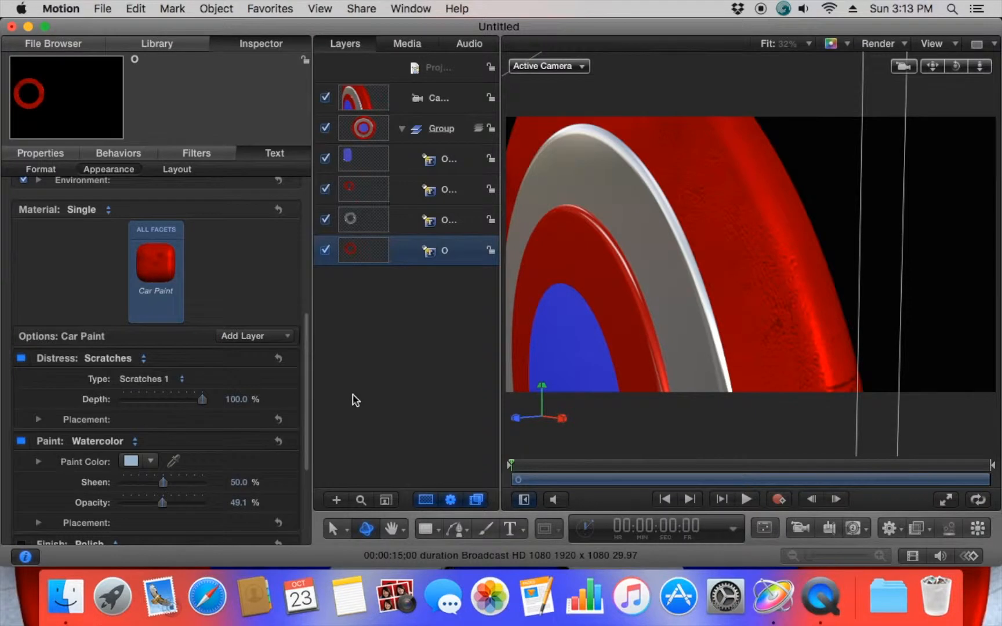
{"action": "left_click", "coordinate": [167, 380]}
{"action": "left_click", "coordinate": [126, 429]}
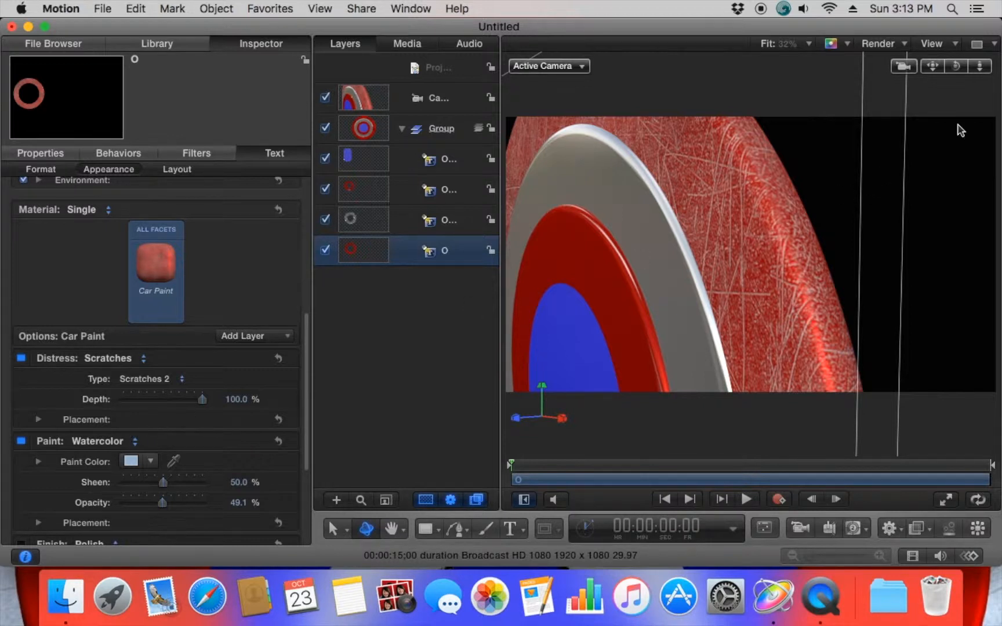
Reduce the depth of the outer ring's scratches to about 7%
{"action": "left_click_drag", "start_coordinate": [968, 75], "coordinate": [894, 113]}
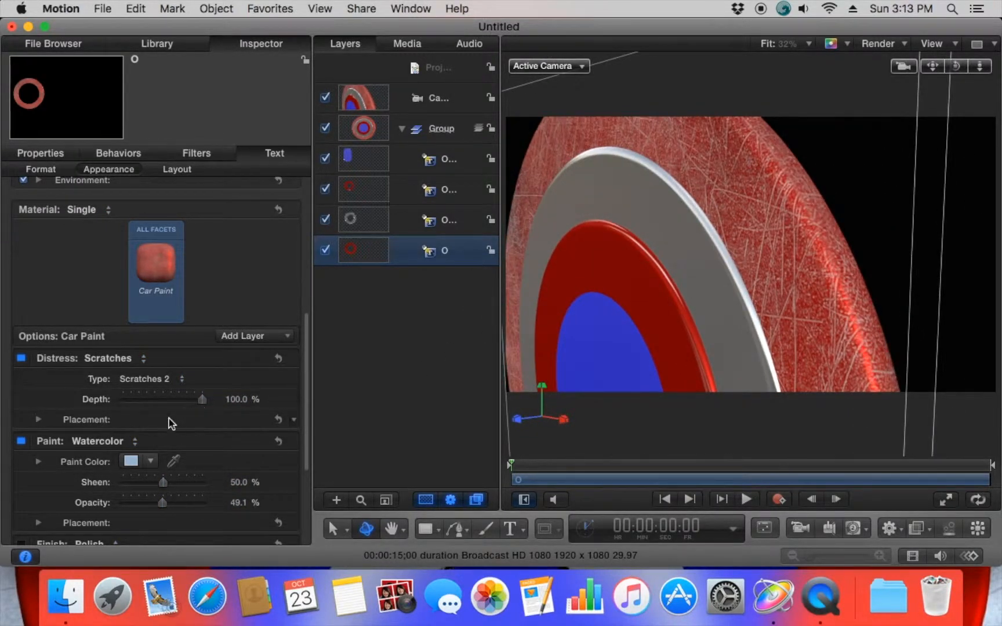
{"action": "scroll", "coordinate": [125, 419], "scroll_direction": "down", "scroll_amount": 1}
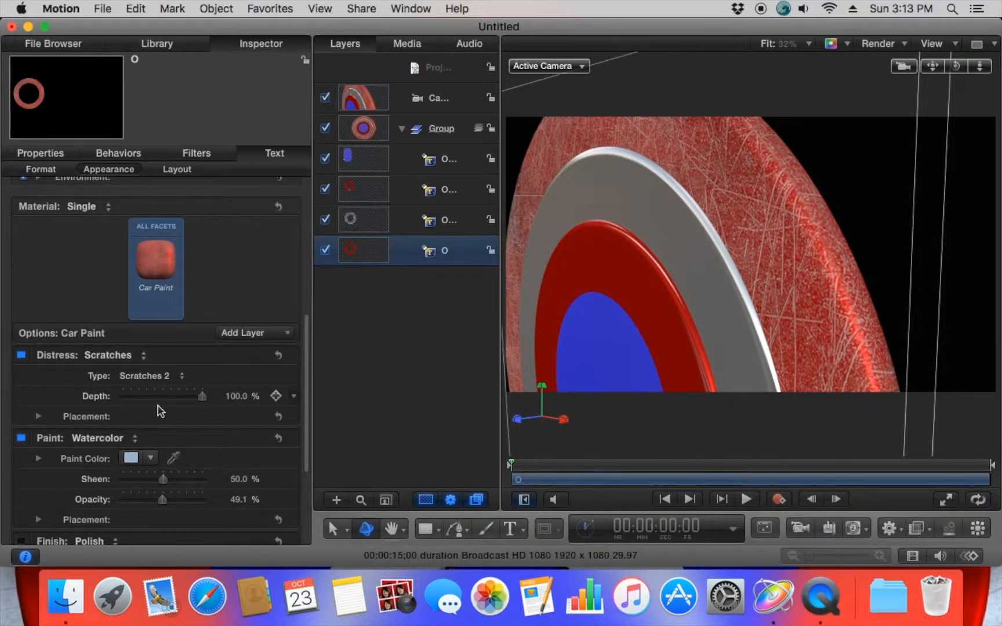
{"action": "left_click_drag", "start_coordinate": [199, 400], "coordinate": [129, 404]}
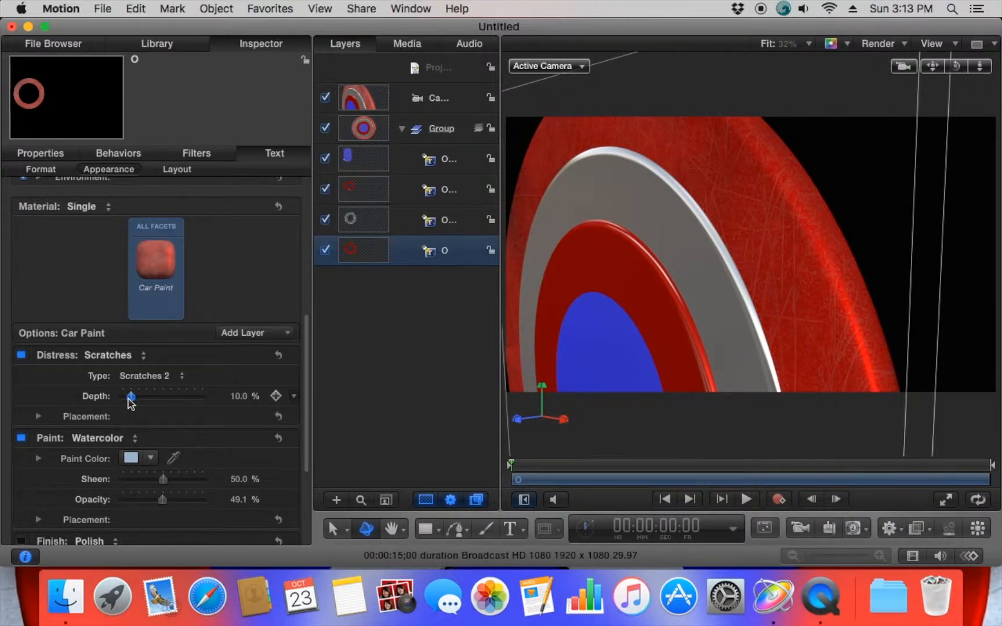
{"action": "left_click_drag", "start_coordinate": [128, 404], "coordinate": [129, 404]}
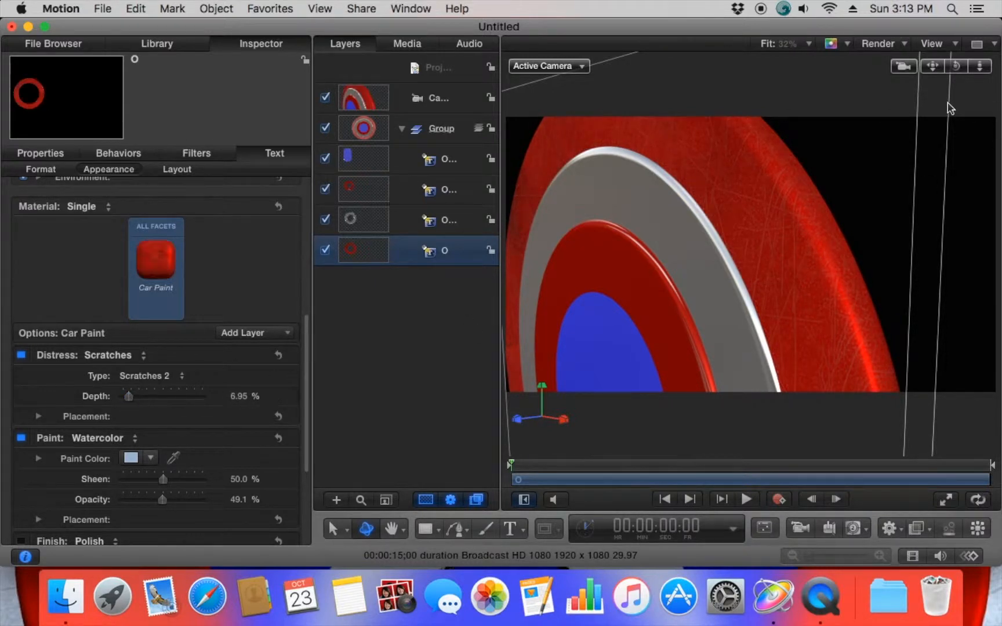
{"action": "mouse_move", "coordinate": [955, 65]}
{"action": "left_mouse_down"}
{"action": "mouse_move", "coordinate": [929, 68]}
{"action": "mouse_move", "coordinate": [958, 73]}
{"action": "left_mouse_up"}
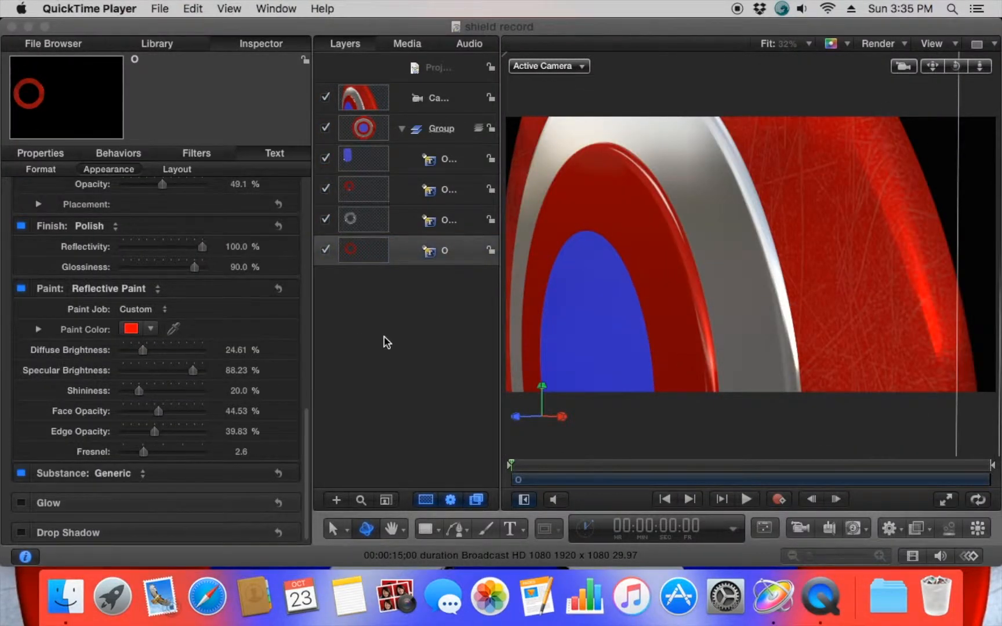
Raise the shininess of the outer ring's Reflective Paint layer to about 53.5%
{"action": "left_click", "coordinate": [952, 73]}
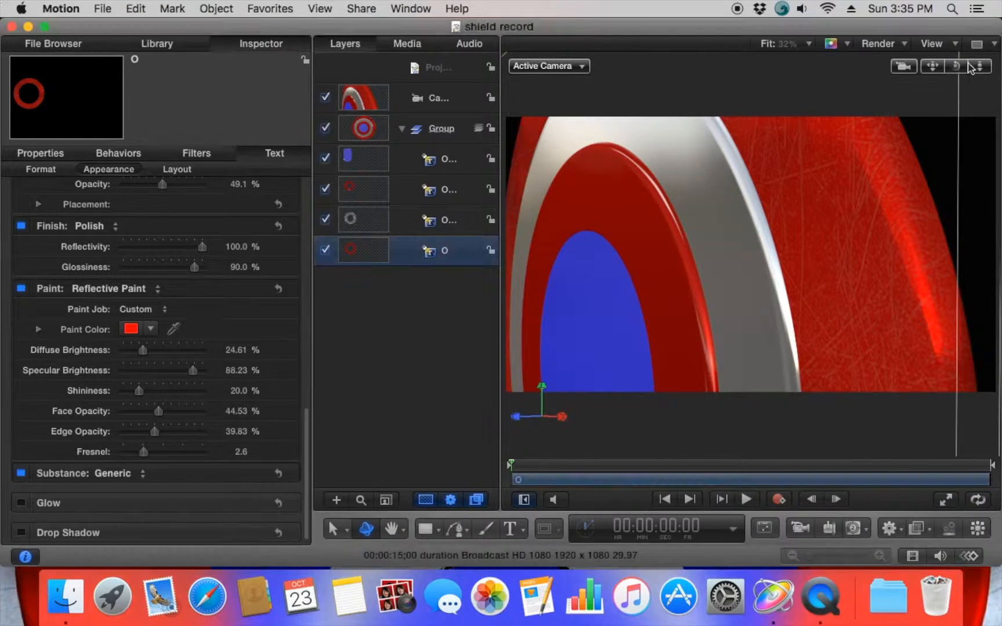
{"action": "mouse_move", "coordinate": [957, 70]}
{"action": "left_mouse_down"}
{"action": "mouse_move", "coordinate": [922, 70]}
{"action": "mouse_move", "coordinate": [950, 70]}
{"action": "left_mouse_up"}
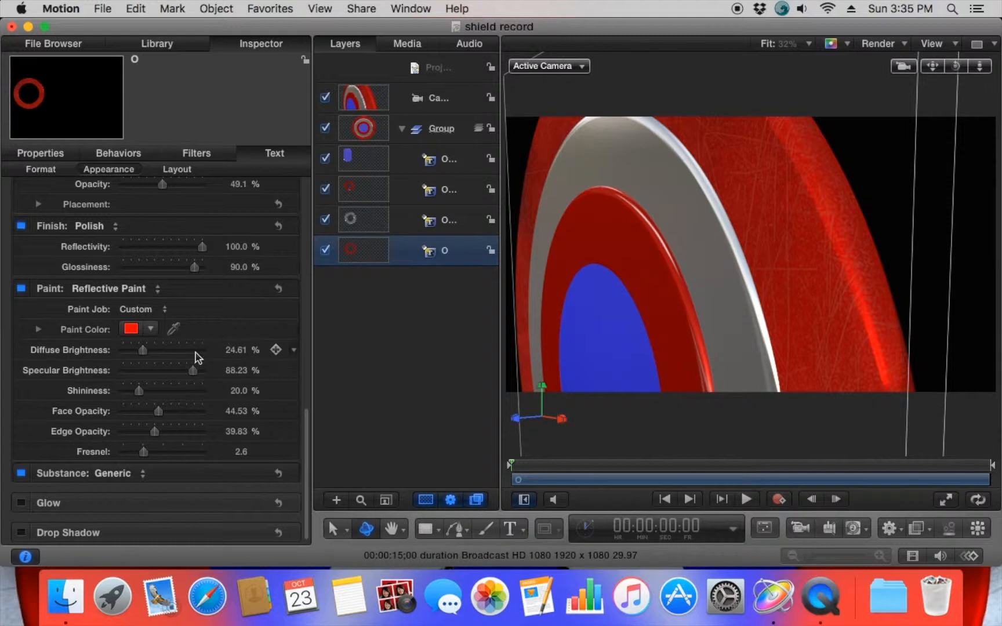
{"action": "left_click_drag", "start_coordinate": [139, 393], "coordinate": [181, 398]}
{"action": "left_click_drag", "start_coordinate": [956, 66], "coordinate": [971, 327]}
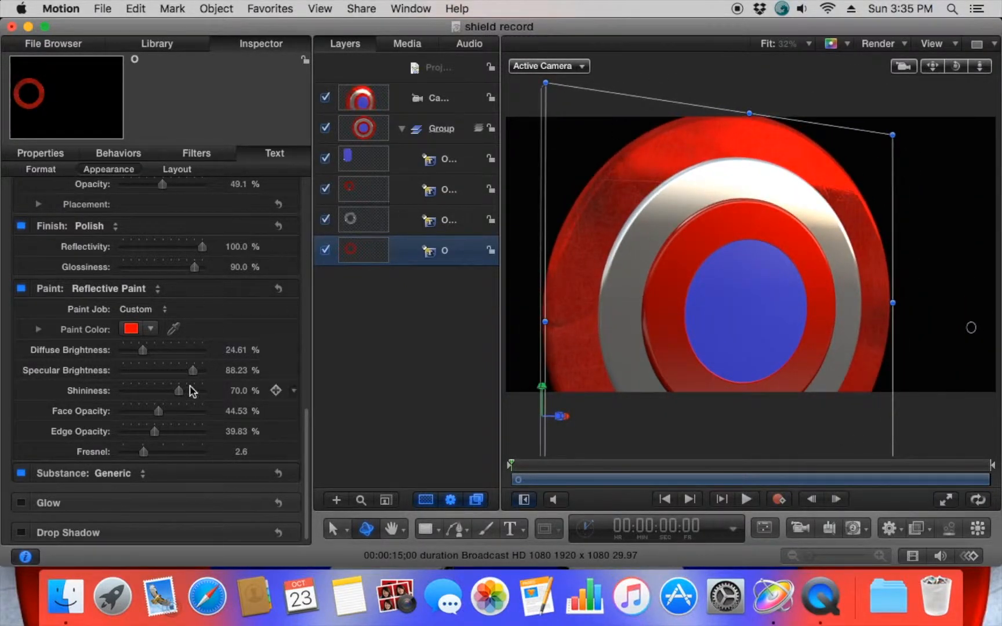
{"action": "left_click_drag", "start_coordinate": [182, 392], "coordinate": [238, 398]}
{"action": "left_click_drag", "start_coordinate": [150, 400], "coordinate": [180, 400]}
{"action": "left_click_drag", "start_coordinate": [958, 71], "coordinate": [931, 81]}
{"action": "left_click_drag", "start_coordinate": [891, 186], "coordinate": [510, 189]}
{"action": "left_click_drag", "start_coordinate": [177, 394], "coordinate": [168, 397]}
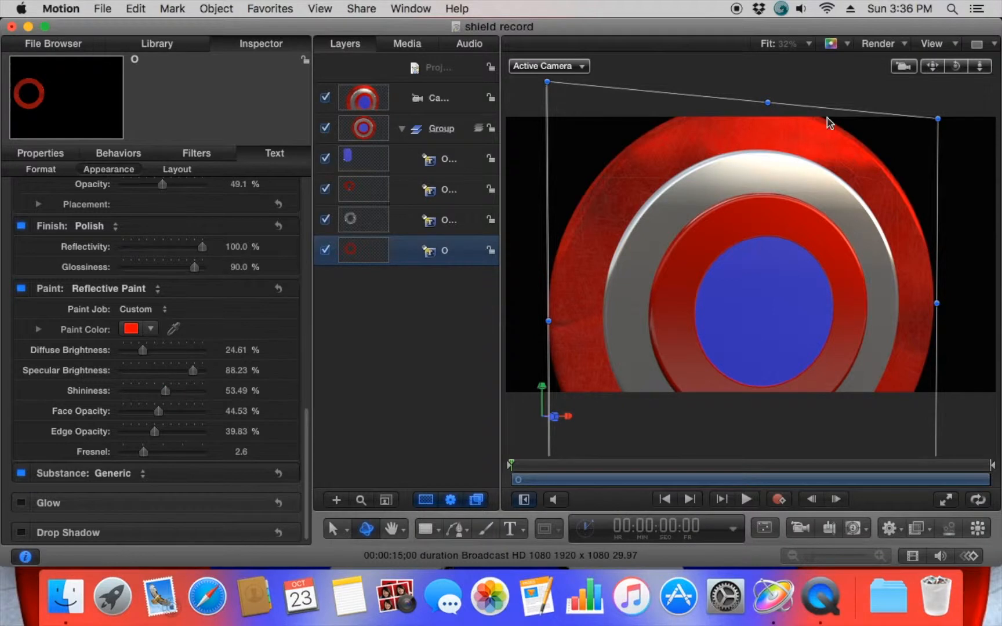
Add a Watercolor paint layer to the silver ring's Nickel material and lower its opacity to about 45%
{"action": "left_click_drag", "start_coordinate": [956, 65], "coordinate": [1000, 69]}
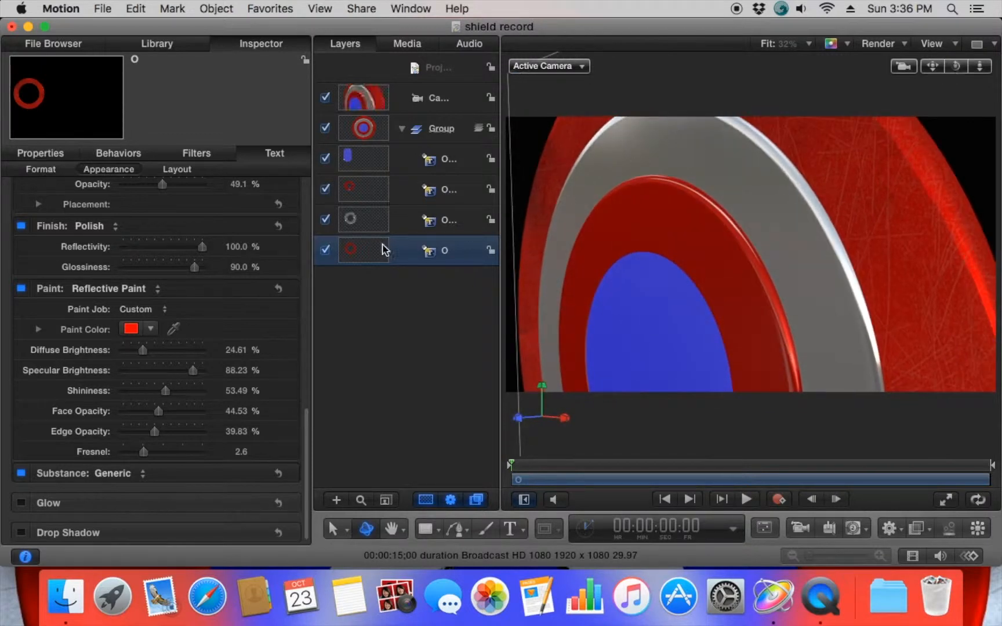
{"action": "left_click", "coordinate": [431, 228]}
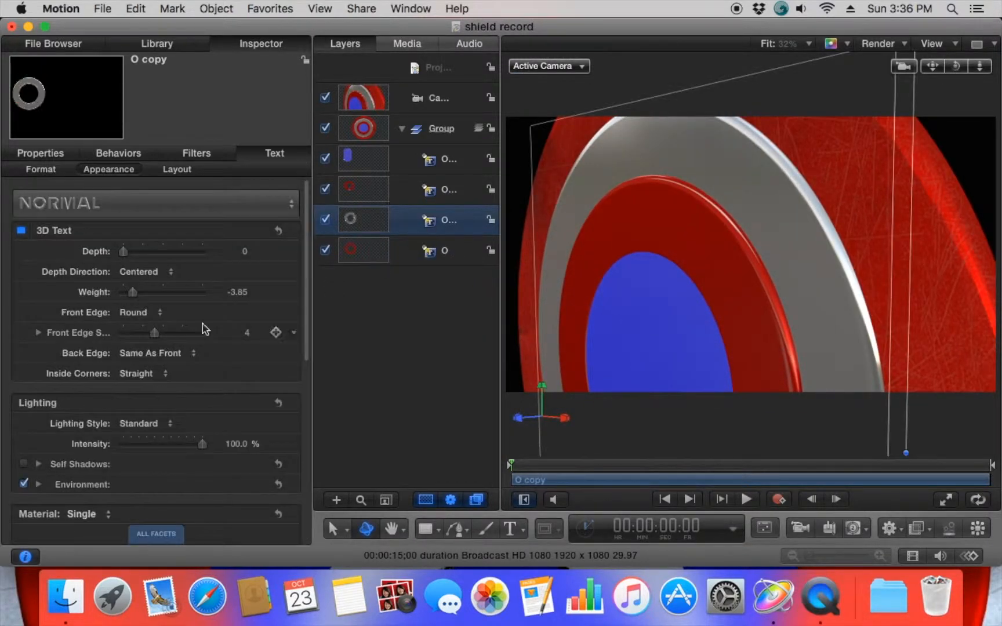
{"action": "scroll", "coordinate": [201, 328], "scroll_direction": "down", "scroll_amount": 10}
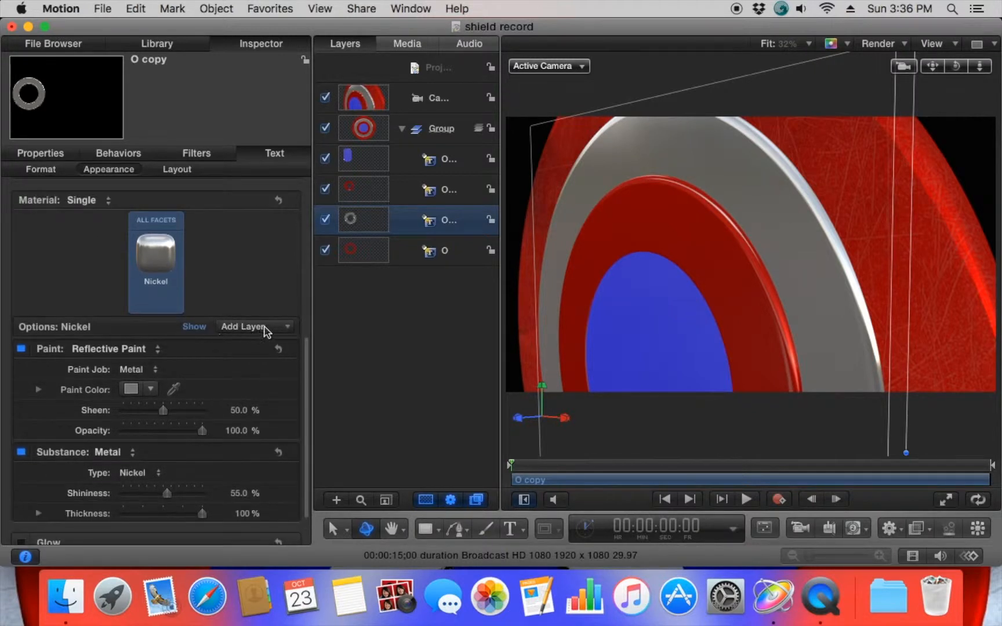
{"action": "left_click", "coordinate": [270, 327]}
{"action": "mouse_move", "coordinate": [272, 370]}
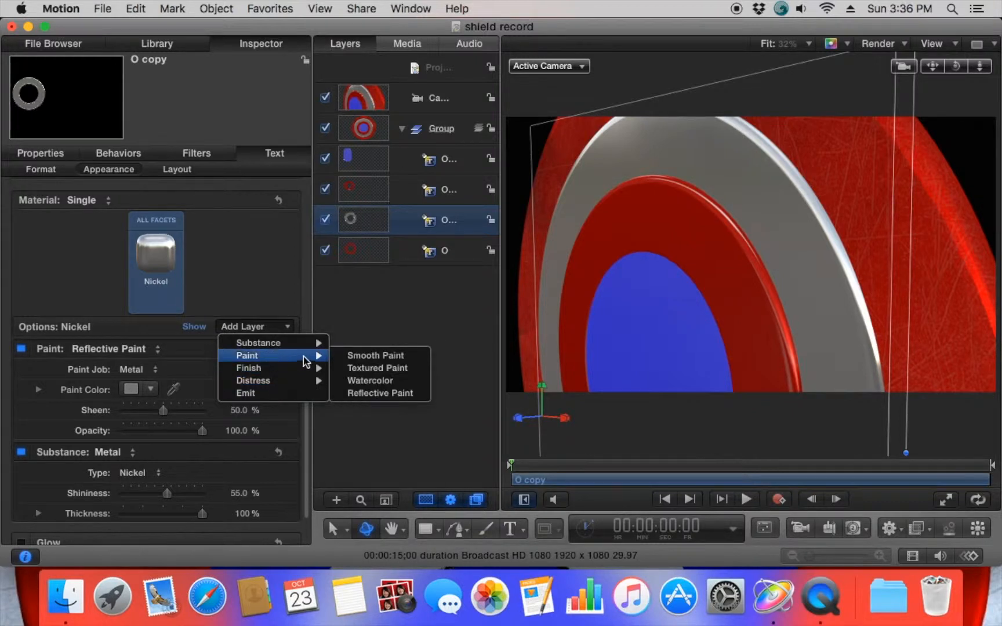
{"action": "left_click", "coordinate": [375, 381]}
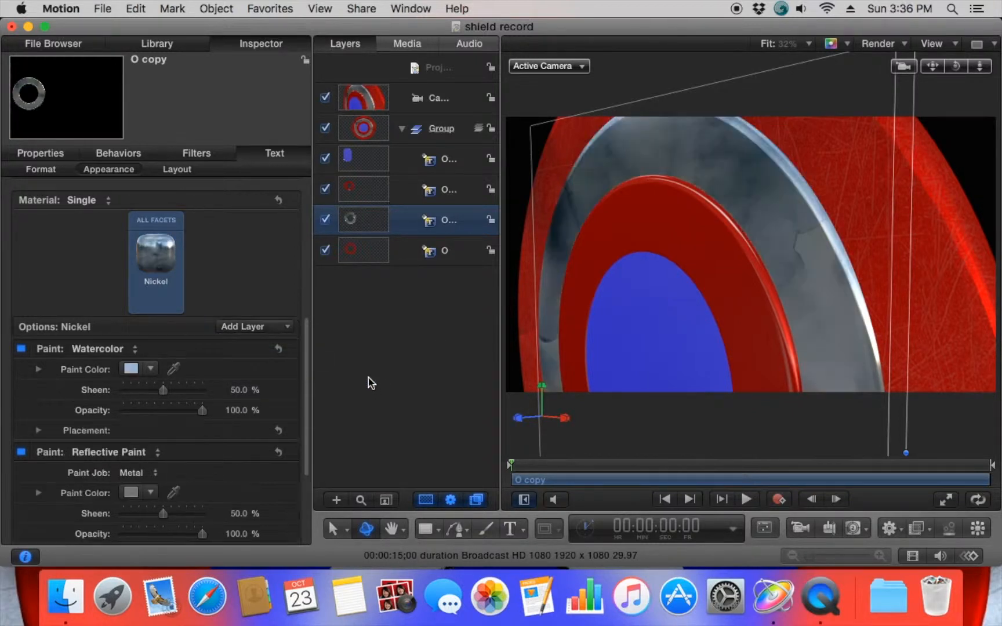
{"action": "left_click_drag", "start_coordinate": [204, 412], "coordinate": [161, 414]}
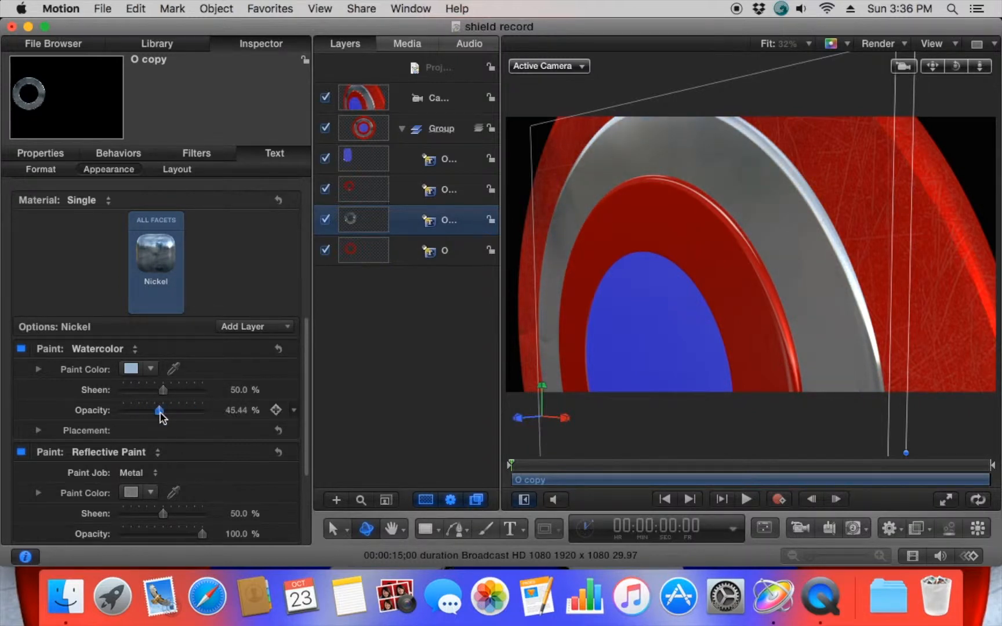
Shift the silver ring's Watercolor placement to X 35 px and reduce the layer's opacity to about 34%
{"action": "left_click_drag", "start_coordinate": [956, 67], "coordinate": [990, 69]}
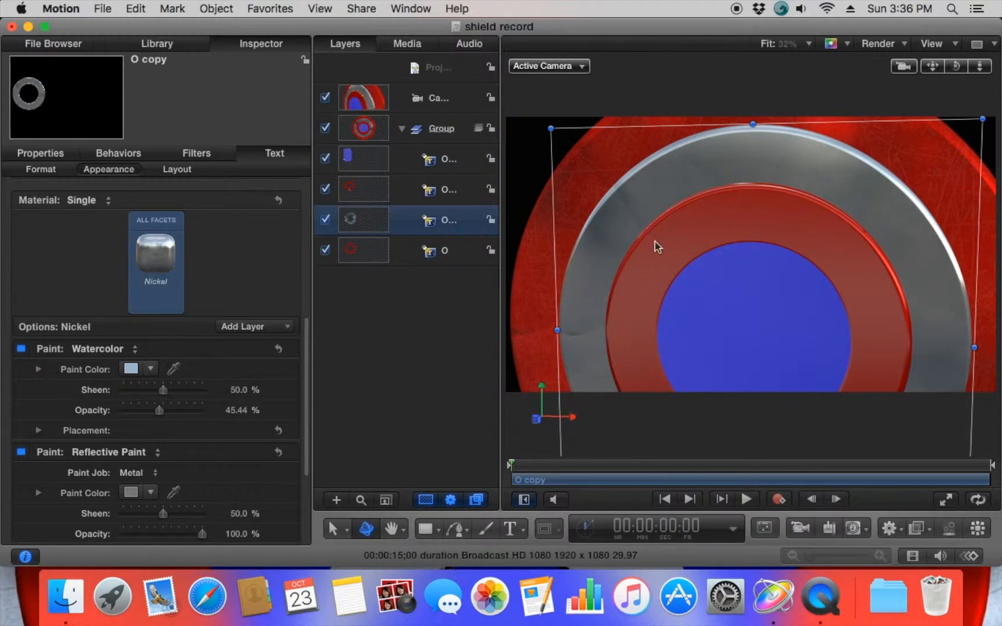
{"action": "left_click", "coordinate": [38, 431]}
{"action": "scroll", "coordinate": [110, 472], "scroll_direction": "down", "scroll_amount": 2}
{"action": "mouse_move", "coordinate": [167, 469]}
{"action": "left_mouse_down"}
{"action": "mouse_move", "coordinate": [208, 469]}
{"action": "mouse_move", "coordinate": [161, 469]}
{"action": "left_mouse_up"}
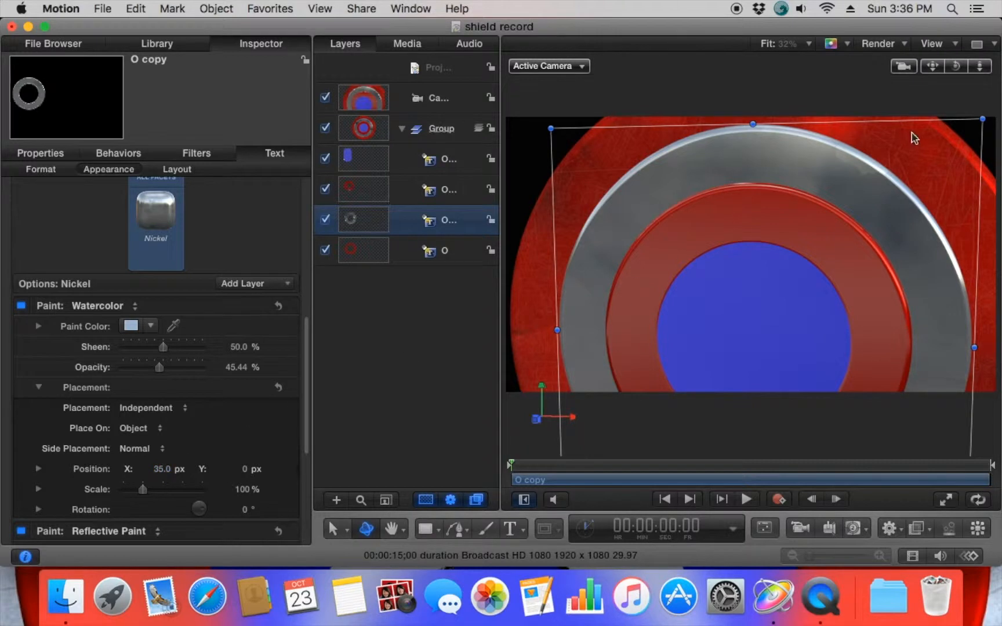
{"action": "left_click_drag", "start_coordinate": [957, 67], "coordinate": [932, 73]}
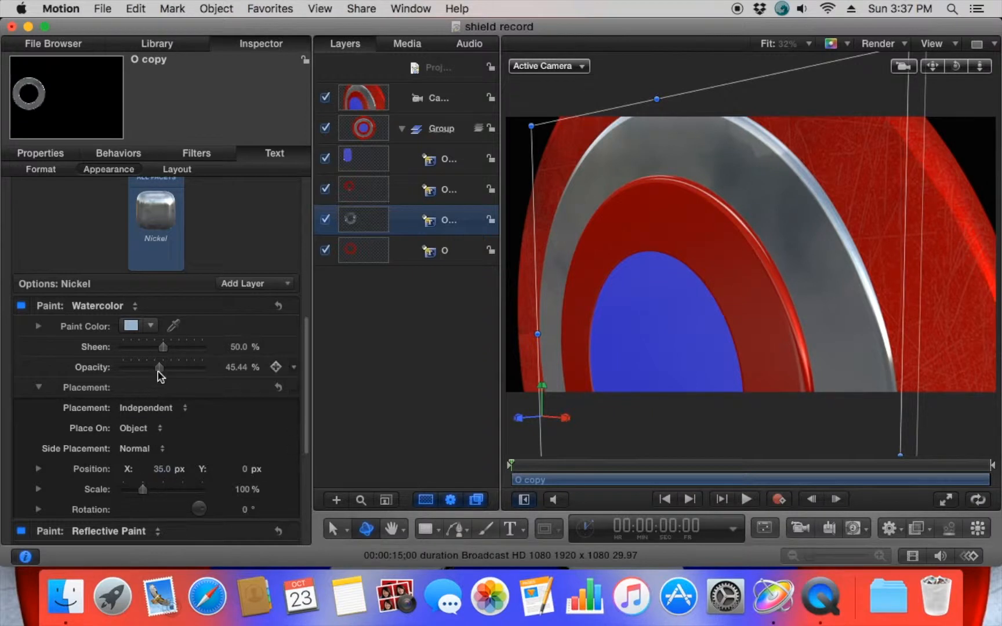
{"action": "left_click_drag", "start_coordinate": [158, 369], "coordinate": [150, 369]}
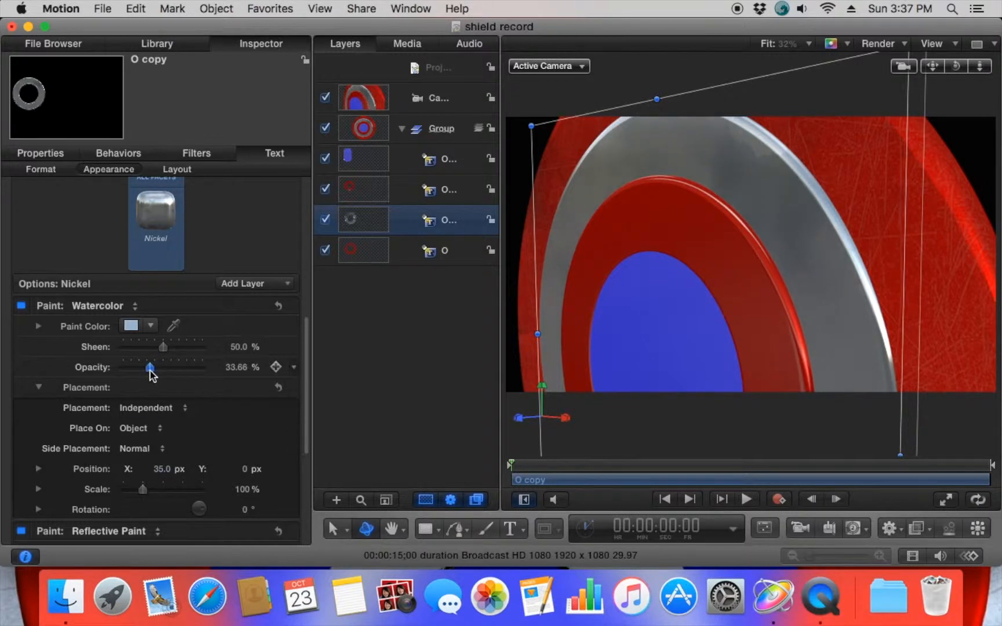
Add a Scratches distress layer of type Scratches 2 to the silver ring's Nickel material
{"action": "left_click", "coordinate": [271, 283]}
{"action": "mouse_move", "coordinate": [267, 316]}
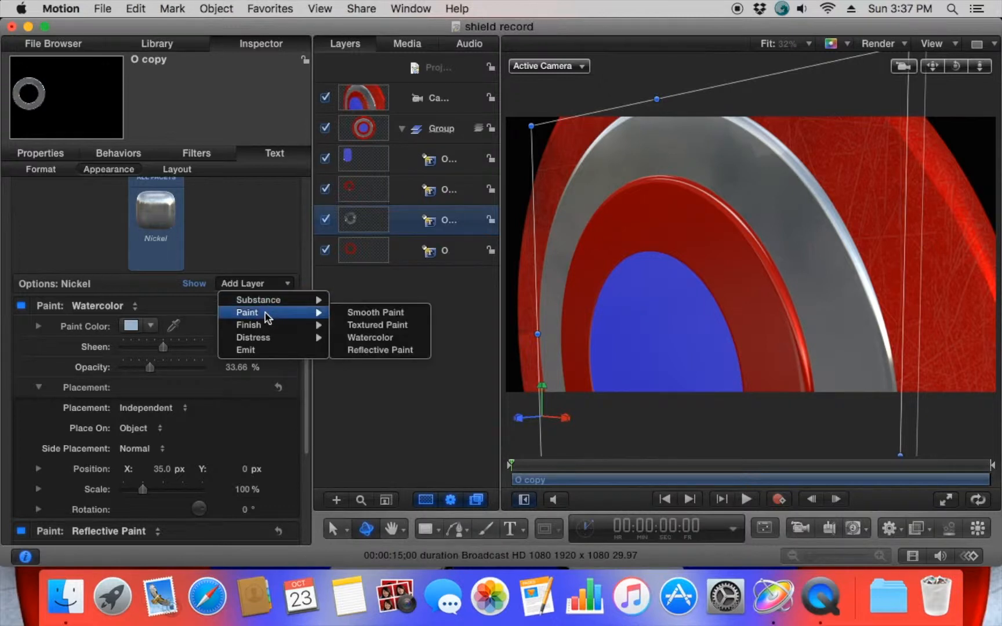
{"action": "mouse_move", "coordinate": [311, 336]}
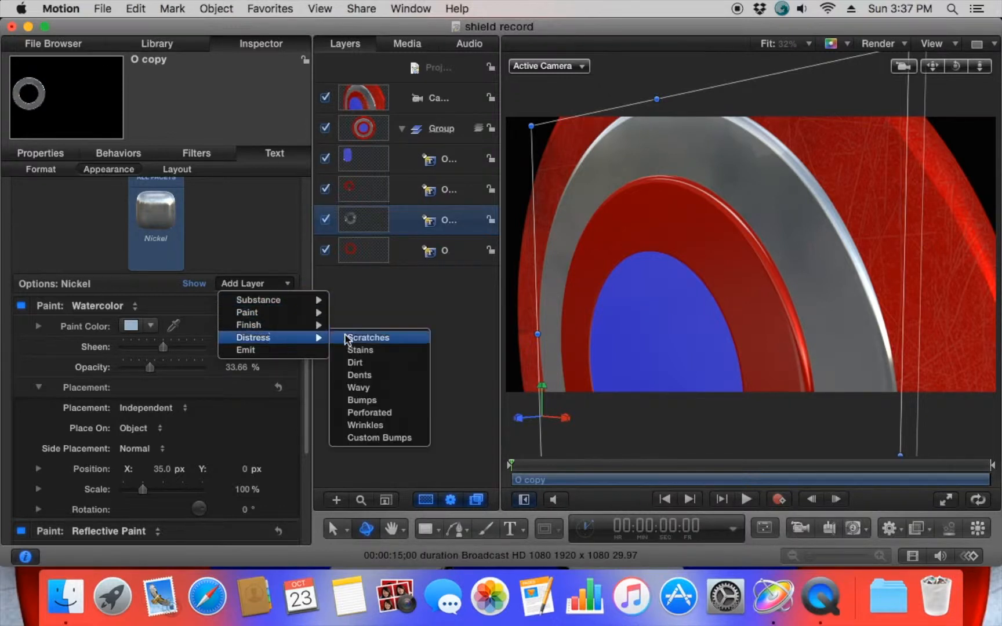
{"action": "left_click", "coordinate": [375, 337]}
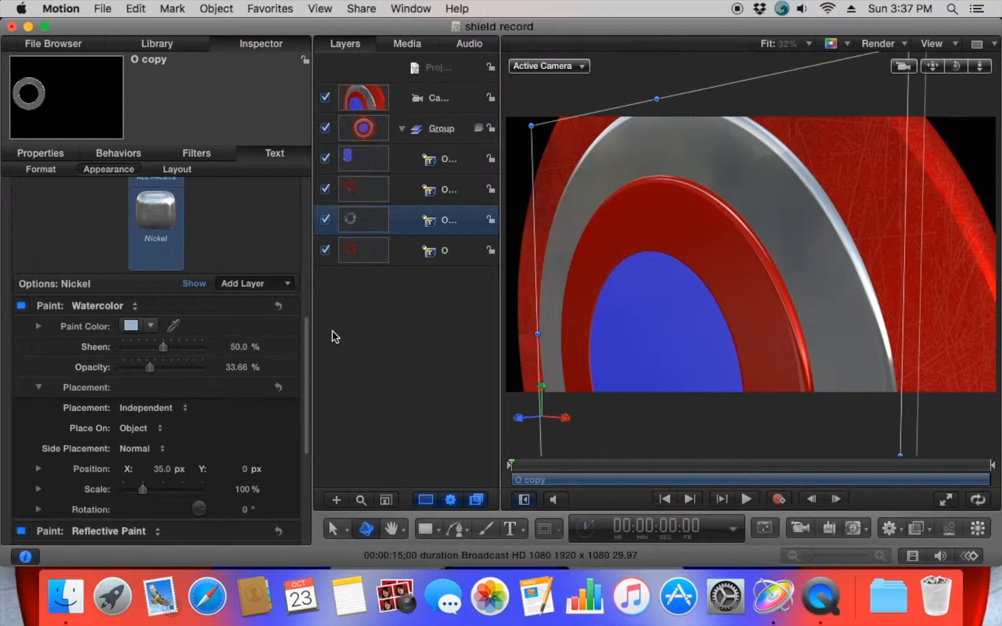
{"action": "left_click", "coordinate": [168, 335]}
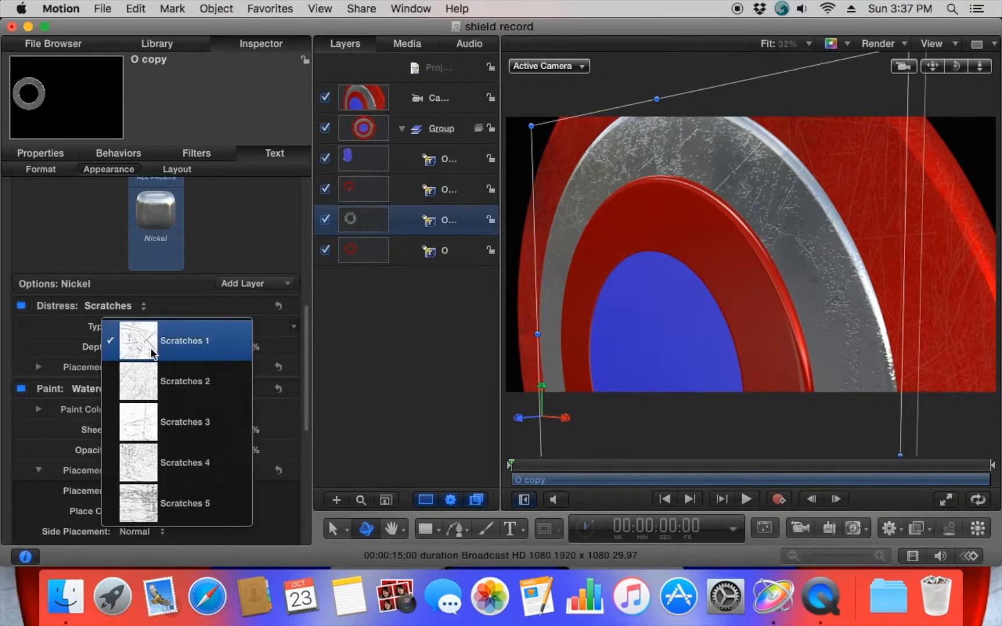
{"action": "left_click", "coordinate": [149, 382]}
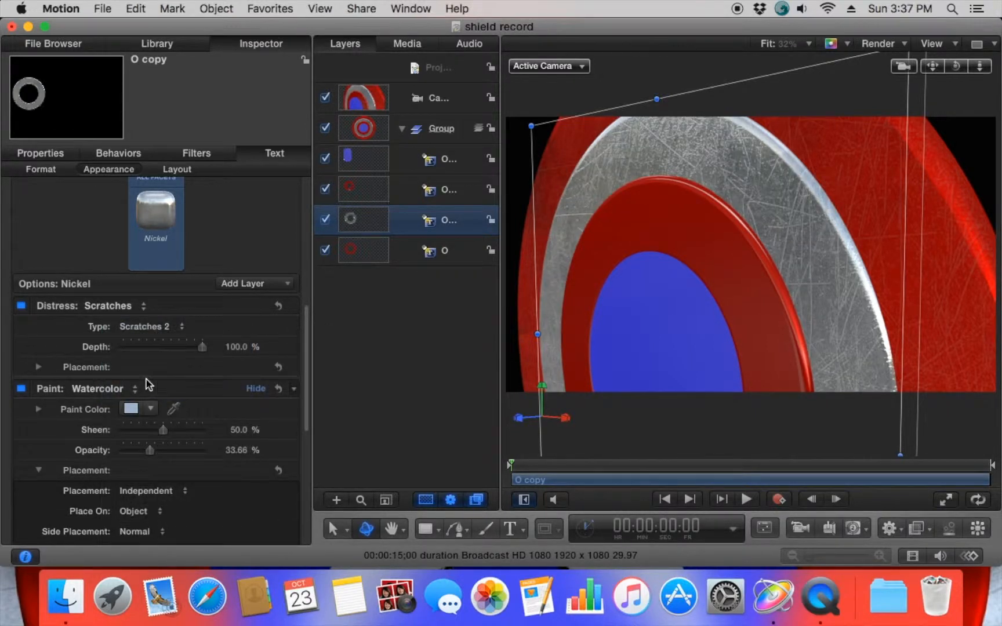
Reduce the depth of the silver ring's scratches to about 17%
{"action": "left_click_drag", "start_coordinate": [200, 347], "coordinate": [150, 352]}
{"action": "left_click_drag", "start_coordinate": [139, 352], "coordinate": [137, 356]}
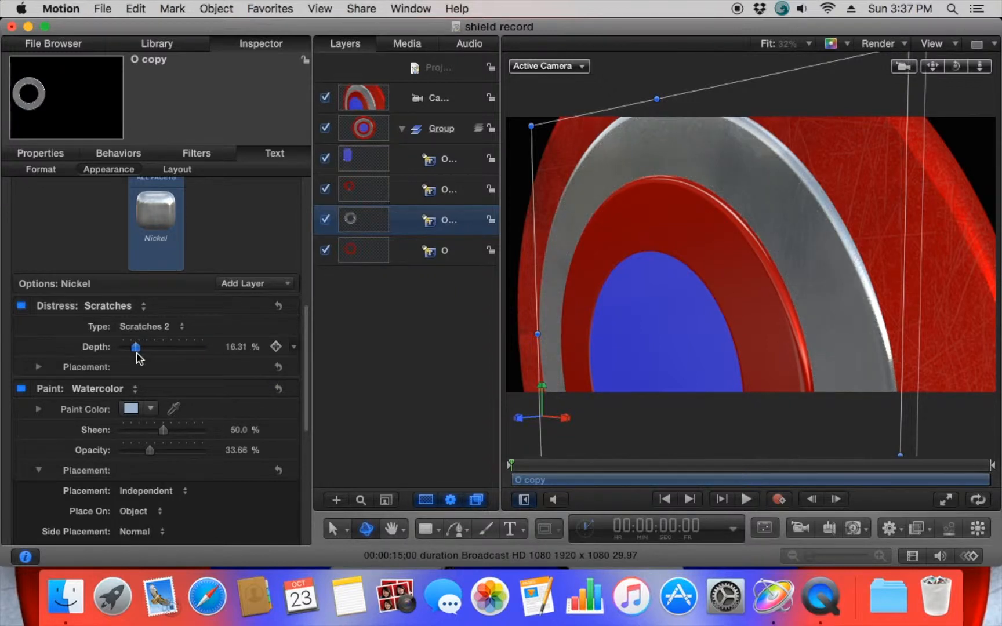
{"action": "mouse_move", "coordinate": [956, 66]}
{"action": "left_mouse_down"}
{"action": "mouse_move", "coordinate": [977, 67]}
{"action": "mouse_move", "coordinate": [977, 351]}
{"action": "mouse_move", "coordinate": [960, 341]}
{"action": "mouse_move", "coordinate": [955, 67]}
{"action": "left_mouse_up"}
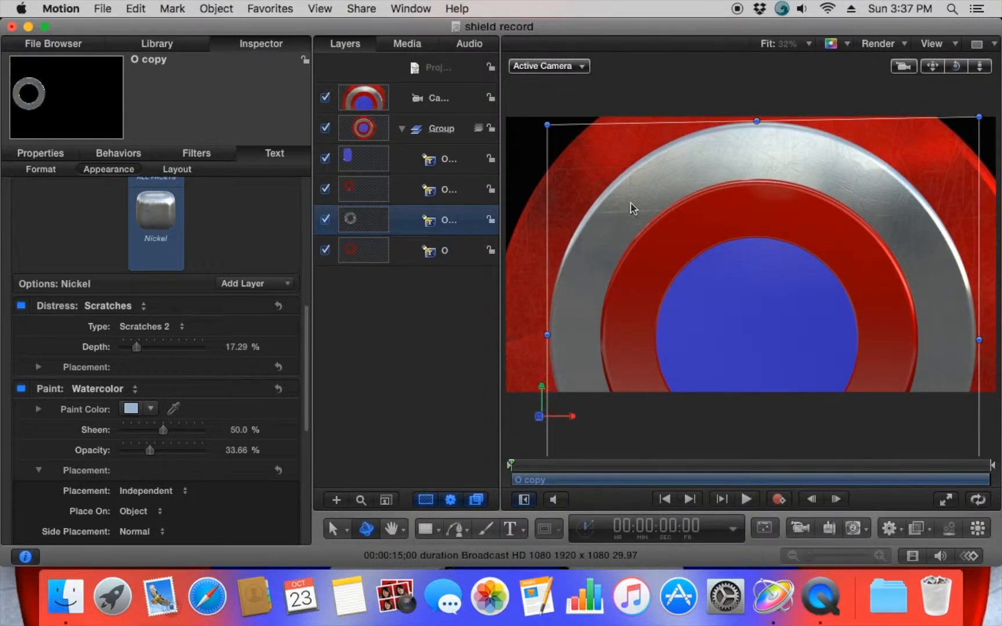
Set the placement of the silver ring's scratches to 80% scale, X 15 px and Y about -11 px
{"action": "scroll", "coordinate": [60, 418], "scroll_direction": "down", "scroll_amount": 5}
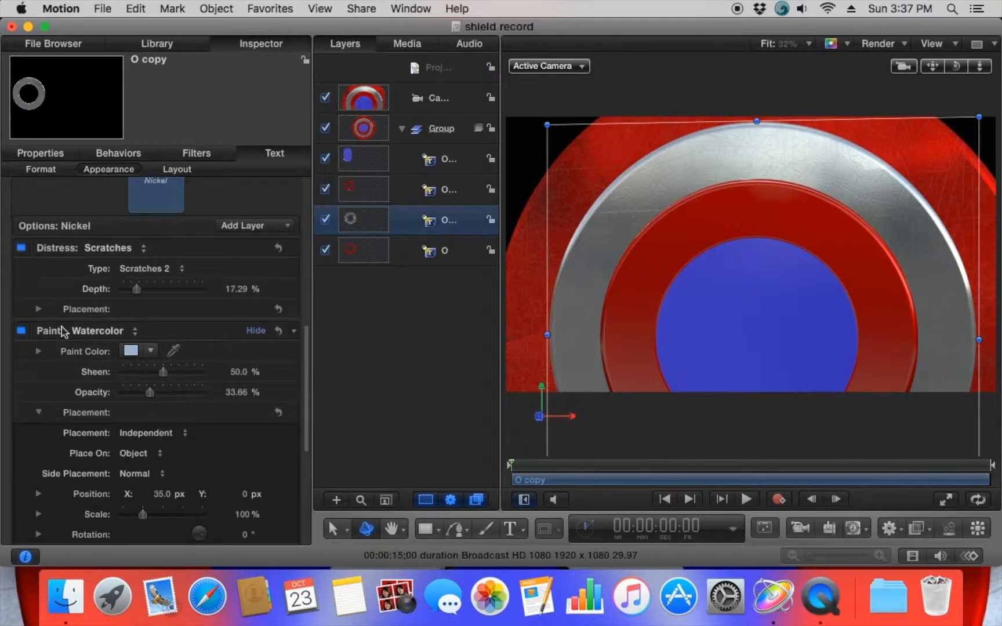
{"action": "left_click", "coordinate": [38, 310]}
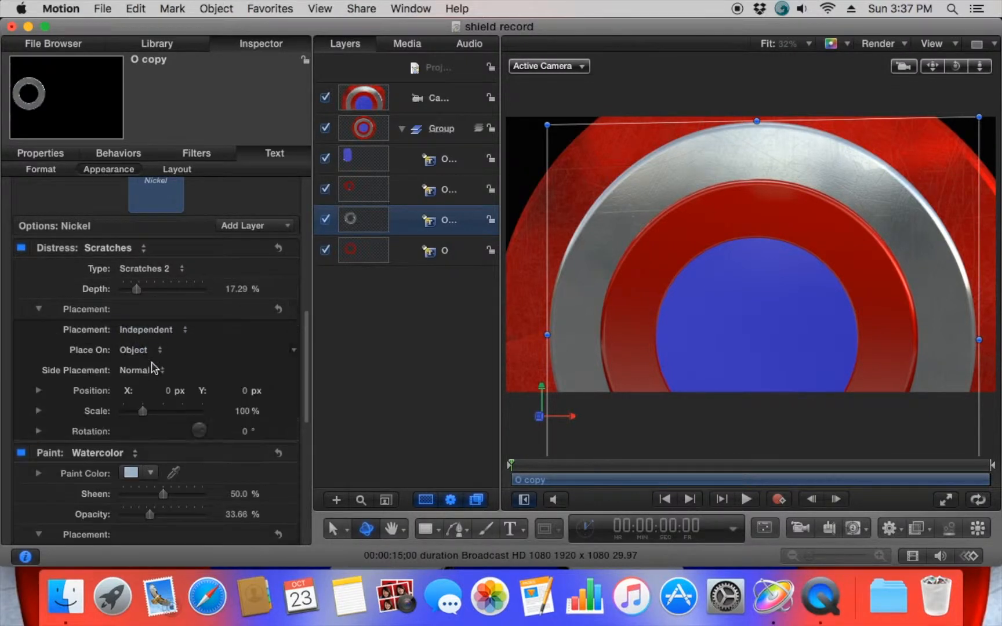
{"action": "left_click_drag", "start_coordinate": [142, 409], "coordinate": [135, 409]}
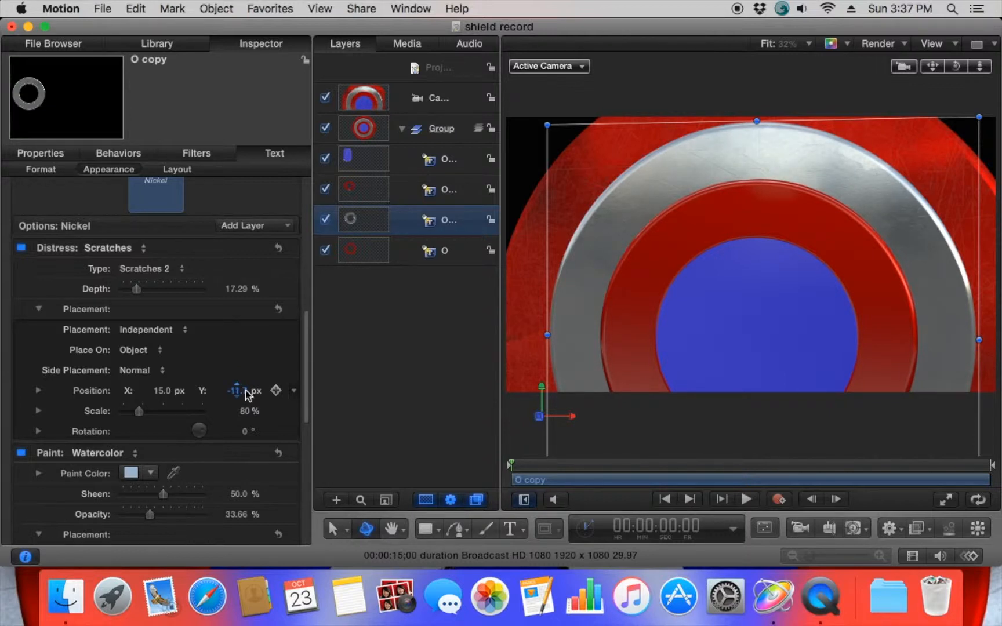
{"action": "mouse_move", "coordinate": [957, 67]}
{"action": "left_mouse_down"}
{"action": "mouse_move", "coordinate": [910, 67]}
{"action": "mouse_move", "coordinate": [959, 68]}
{"action": "left_mouse_up"}
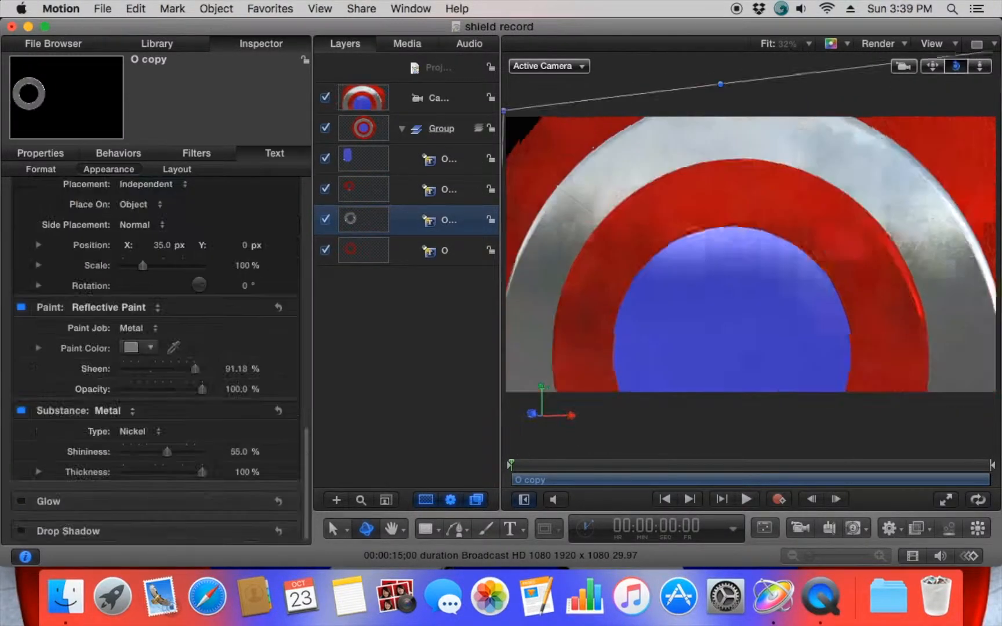
Replace the blue centre's Nickel material with the Chrome metal material
{"action": "left_click_drag", "start_coordinate": [956, 67], "coordinate": [919, 74]}
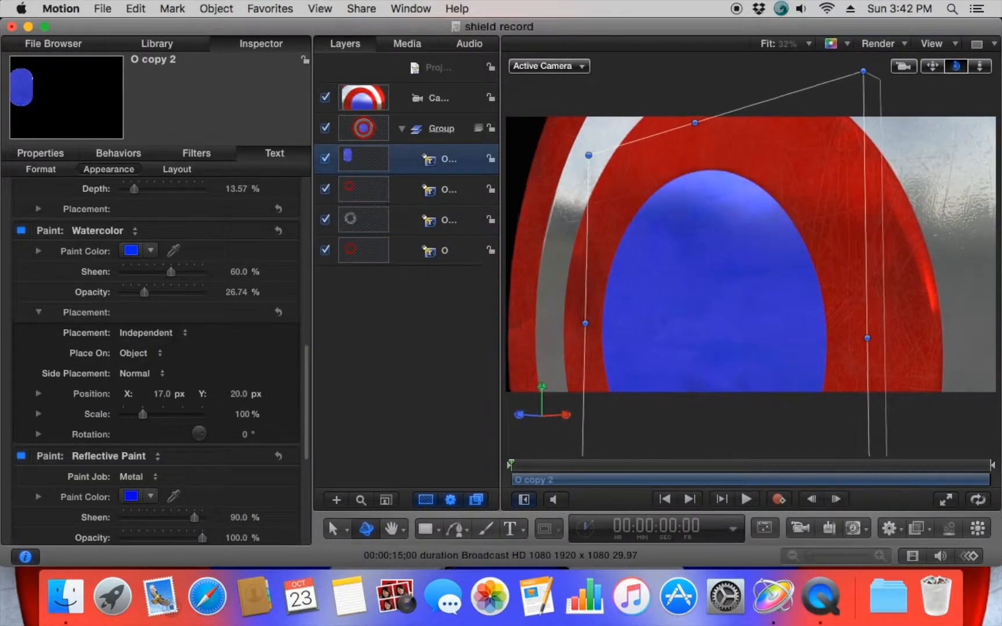
{"action": "scroll", "coordinate": [173, 280], "scroll_direction": "down", "scroll_amount": 5}
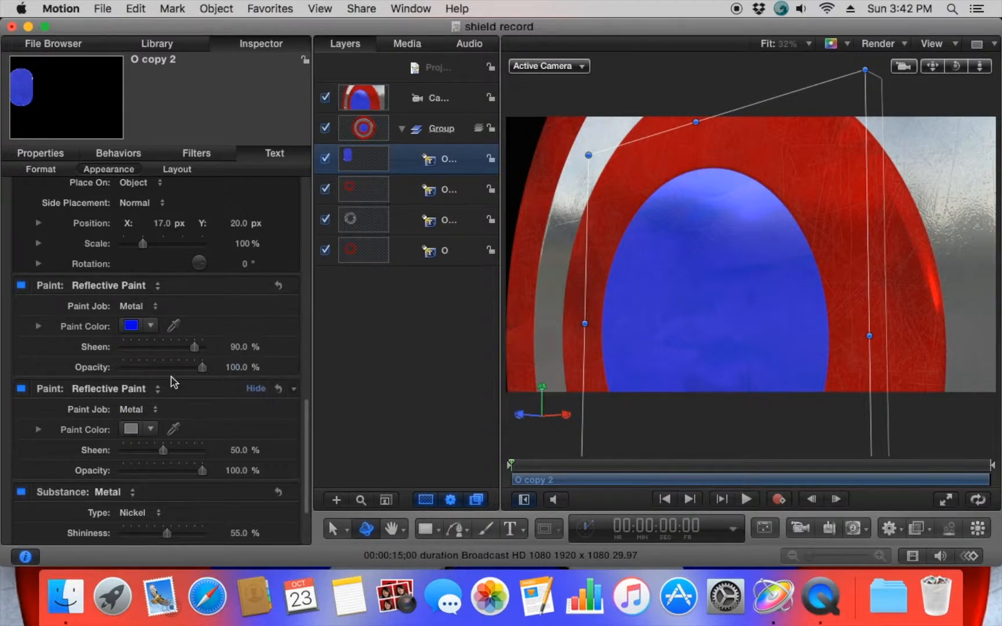
{"action": "scroll", "coordinate": [164, 359], "scroll_direction": "up", "scroll_amount": 15}
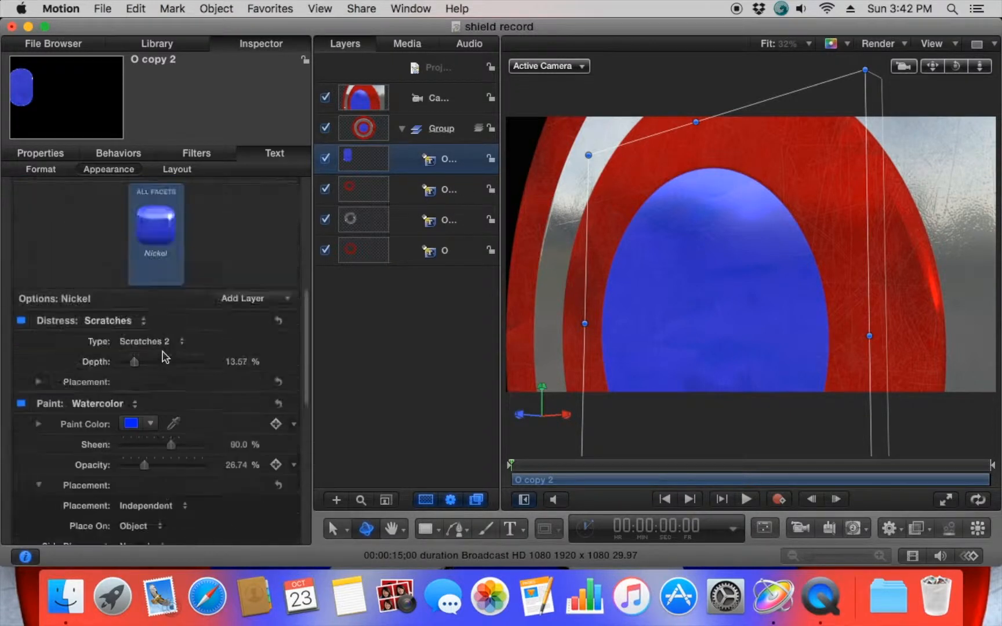
{"action": "left_click", "coordinate": [156, 331]}
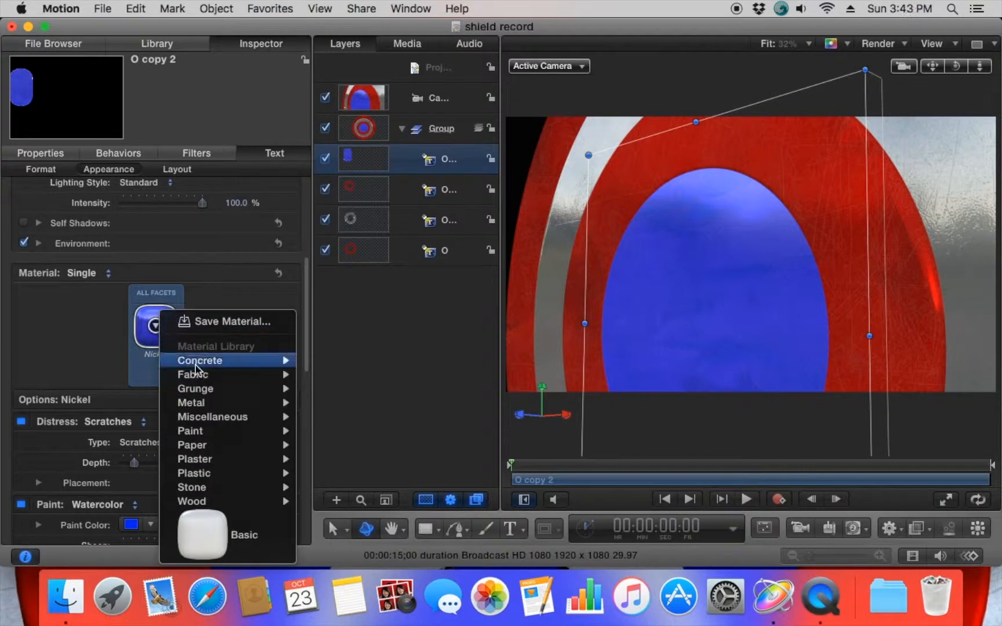
{"action": "mouse_move", "coordinate": [240, 408]}
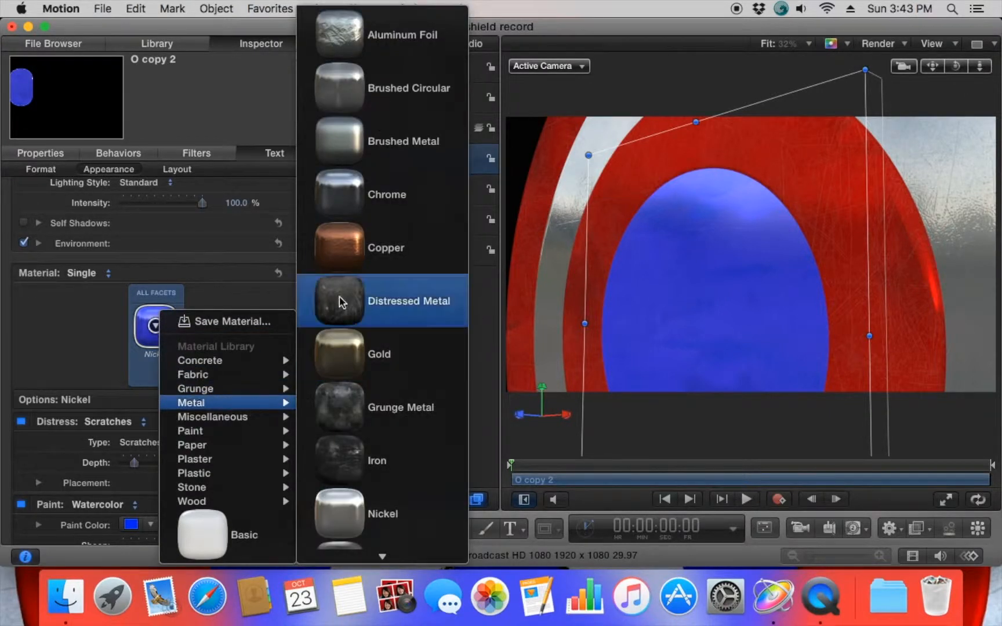
{"action": "left_click", "coordinate": [346, 204]}
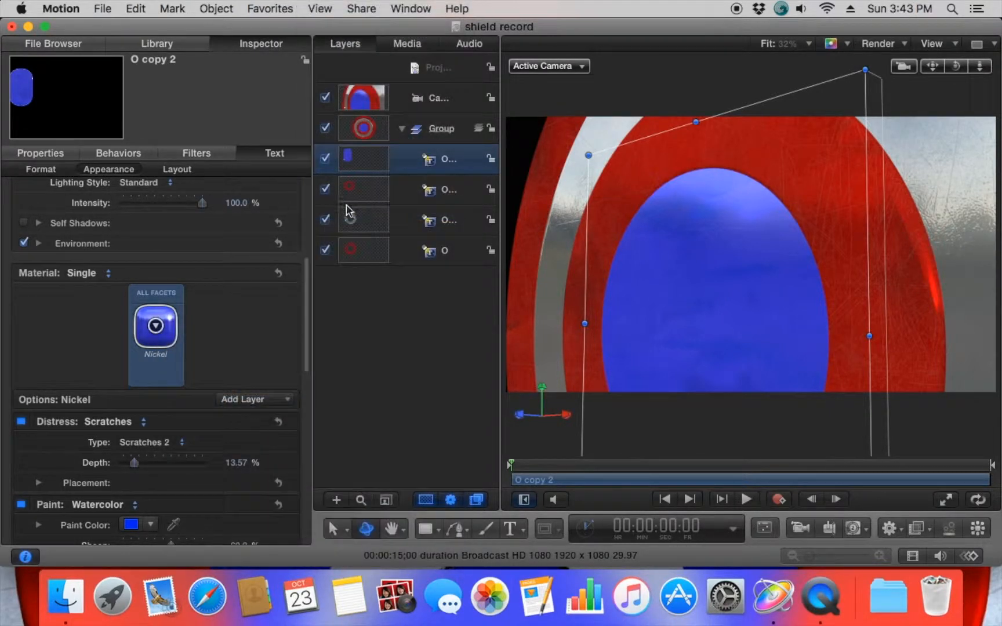
Add a Watercolor paint layer to the centre's Chrome material and colour it deep blue
{"action": "scroll", "coordinate": [226, 371], "scroll_direction": "down", "scroll_amount": 1}
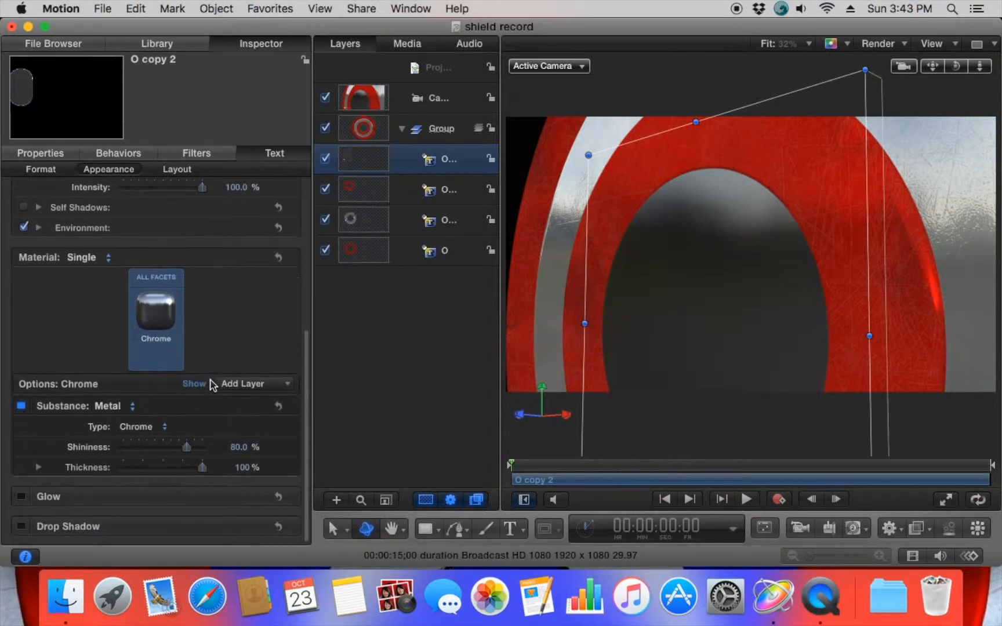
{"action": "left_click", "coordinate": [271, 385]}
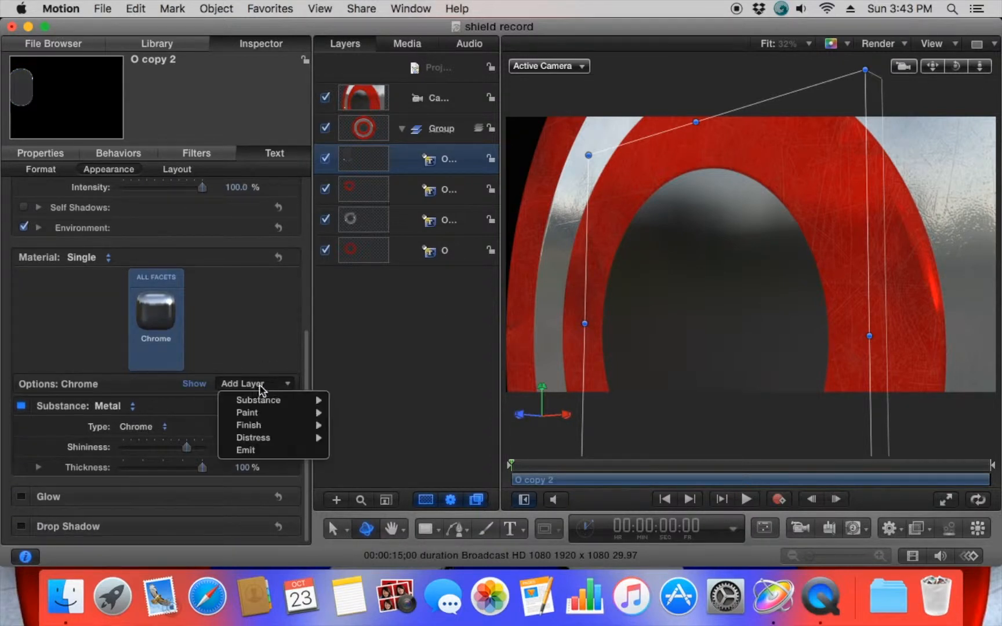
{"action": "mouse_move", "coordinate": [270, 418]}
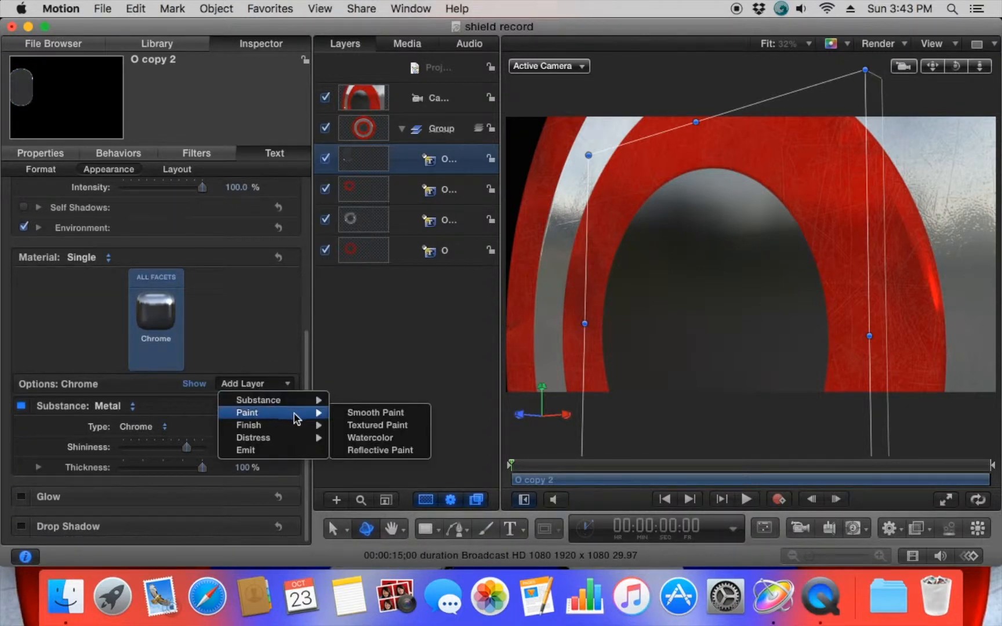
{"action": "left_click", "coordinate": [374, 439]}
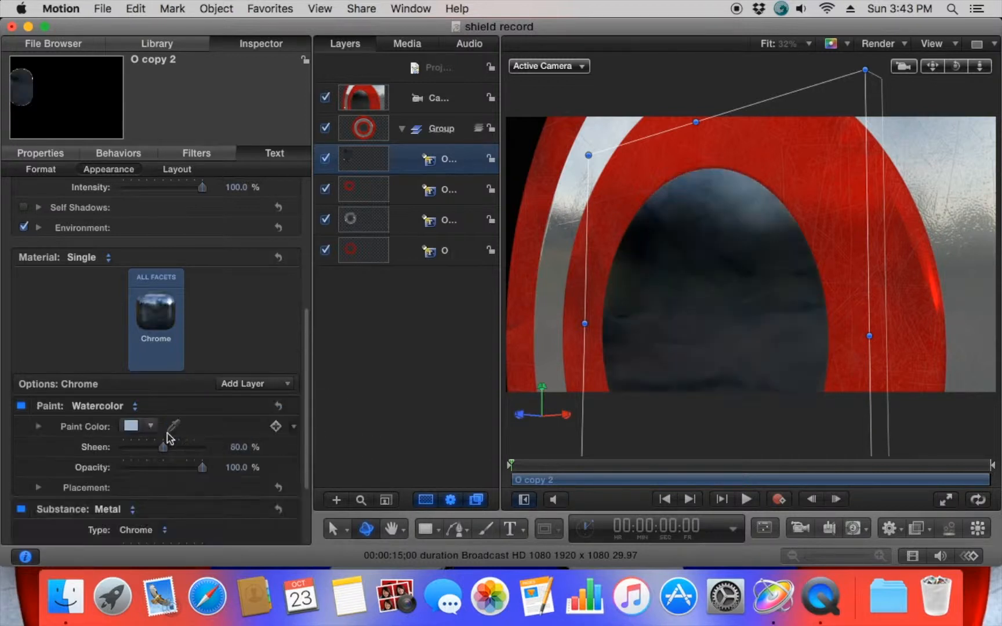
{"action": "scroll", "coordinate": [158, 427], "scroll_direction": "down", "scroll_amount": 1}
{"action": "left_click", "coordinate": [150, 414]}
{"action": "mouse_move", "coordinate": [230, 351]}
{"action": "left_mouse_down"}
{"action": "mouse_move", "coordinate": [224, 313]}
{"action": "mouse_move", "coordinate": [215, 320]}
{"action": "mouse_move", "coordinate": [226, 317]}
{"action": "mouse_move", "coordinate": [200, 303]}
{"action": "mouse_move", "coordinate": [198, 320]}
{"action": "left_mouse_up"}
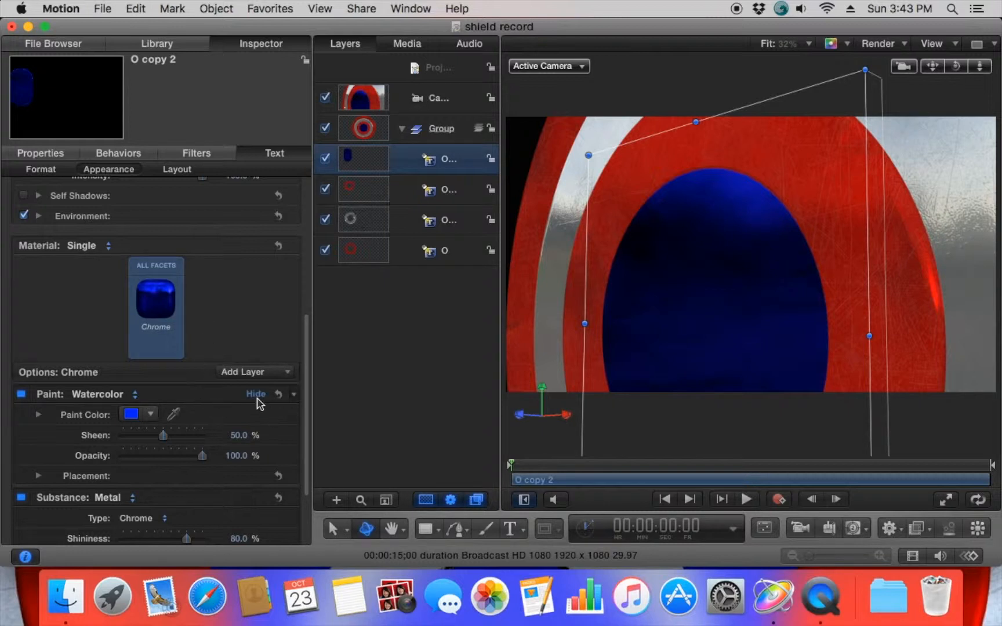
Add a Scratches distress layer of type Scratches 2 to the blue centre and reduce its depth to about 7%
{"action": "left_click", "coordinate": [285, 372]}
{"action": "mouse_move", "coordinate": [272, 402]}
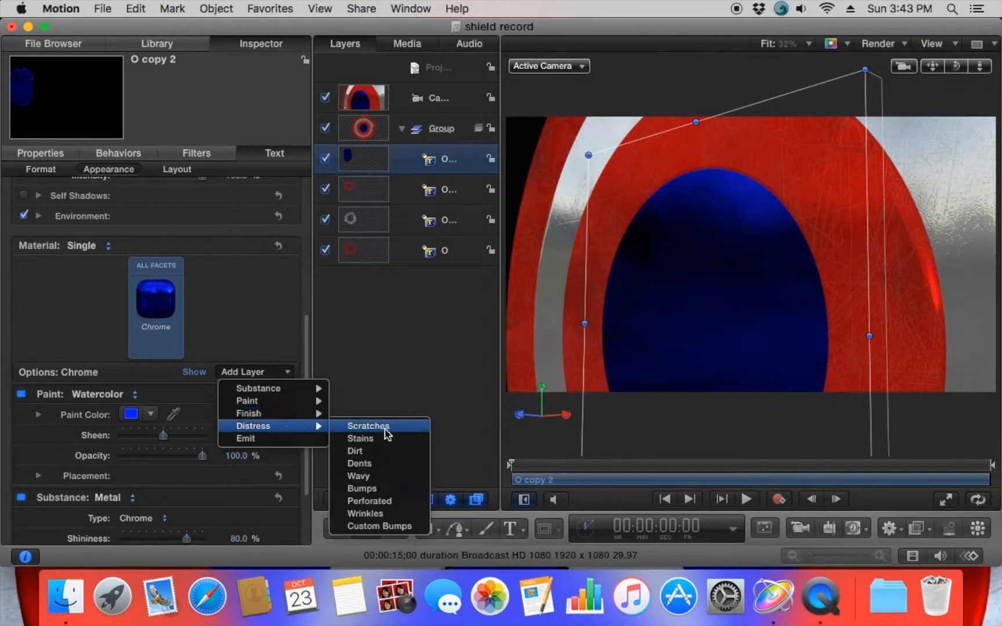
{"action": "left_click", "coordinate": [347, 428]}
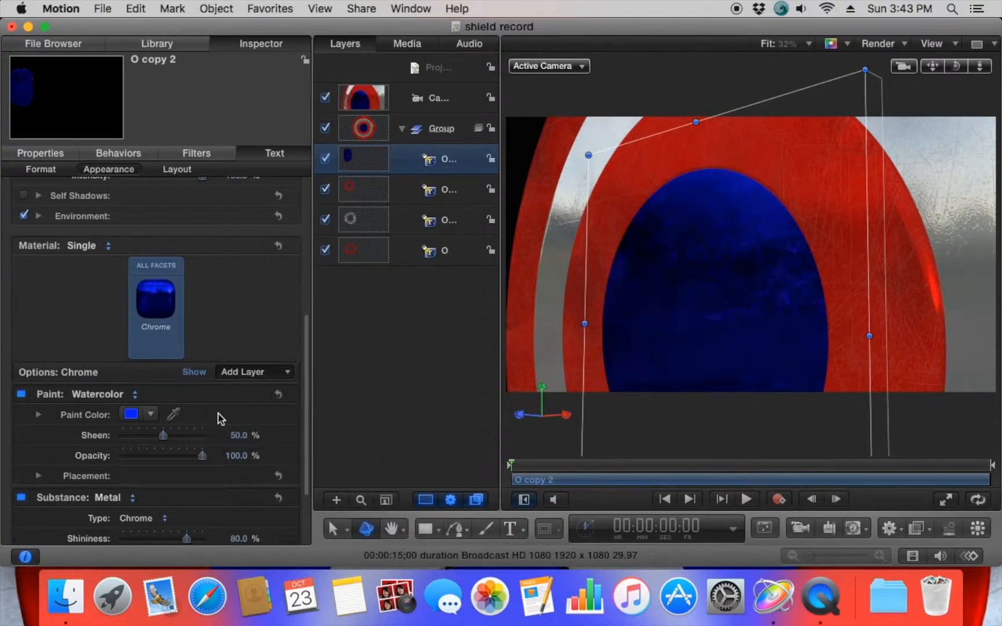
{"action": "left_click", "coordinate": [154, 415]}
{"action": "left_click", "coordinate": [146, 262]}
{"action": "left_click_drag", "start_coordinate": [202, 435], "coordinate": [132, 443]}
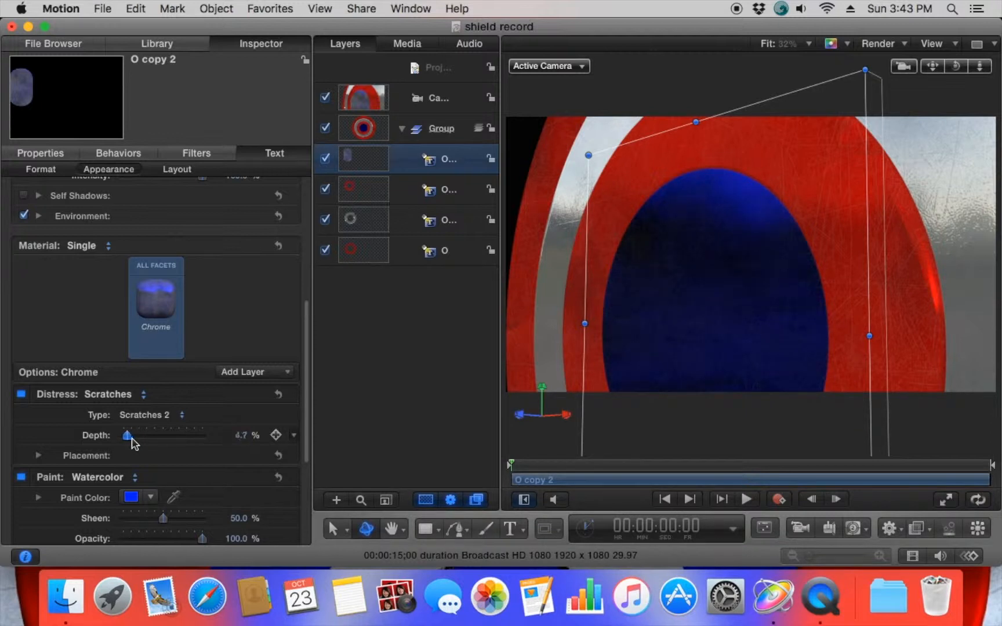
Lower the blue centre's Watercolor opacity to 80% and fine-tune its scratch depth to about 5.6%
{"action": "scroll", "coordinate": [174, 482], "scroll_direction": "down", "scroll_amount": 2}
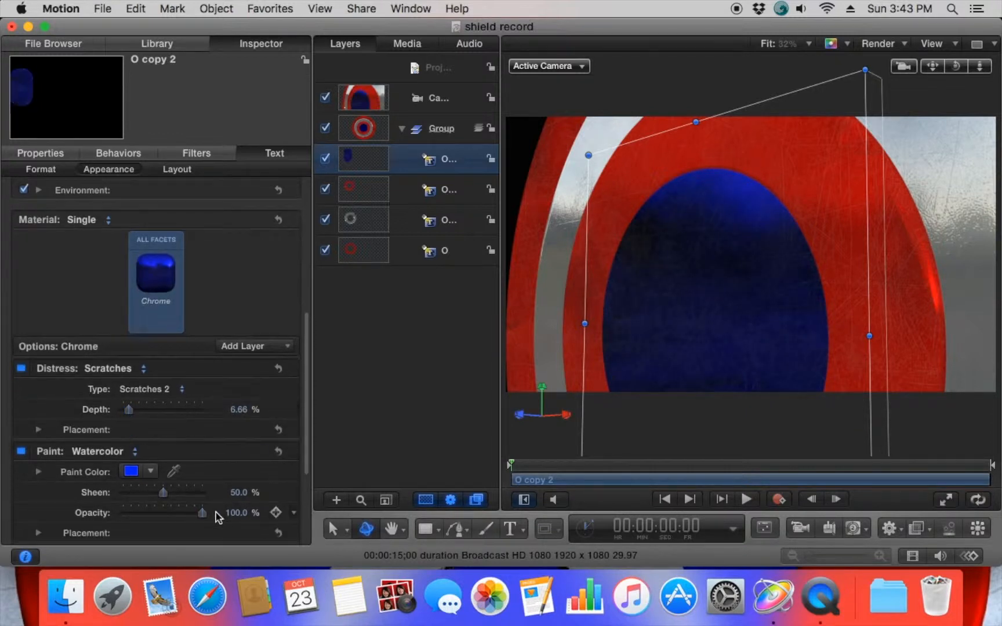
{"action": "mouse_move", "coordinate": [200, 515]}
{"action": "left_mouse_down"}
{"action": "mouse_move", "coordinate": [130, 516]}
{"action": "mouse_move", "coordinate": [185, 518]}
{"action": "left_mouse_up"}
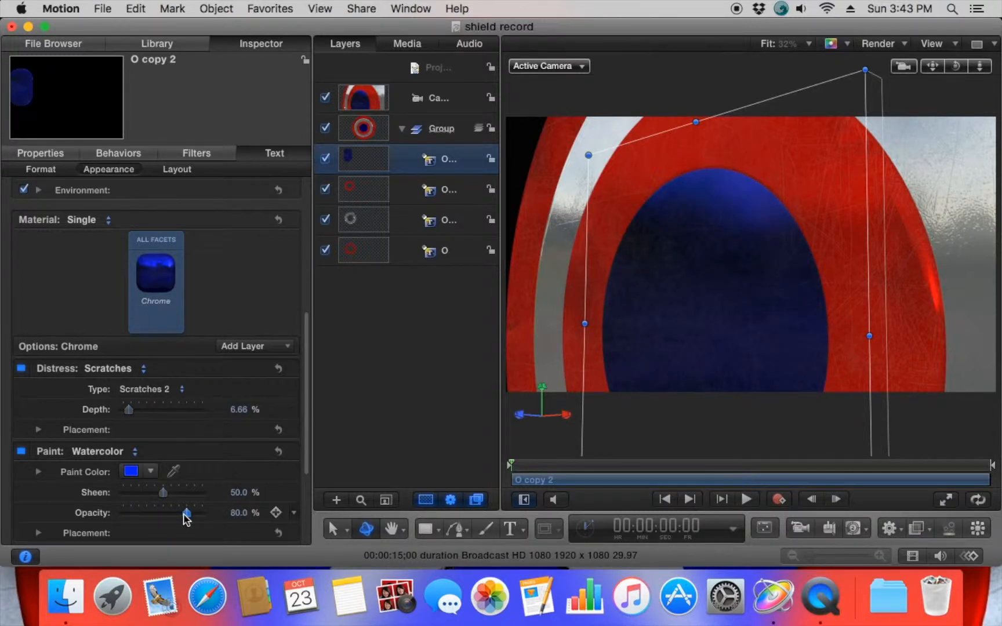
{"action": "scroll", "coordinate": [186, 518], "scroll_direction": "down", "scroll_amount": 3}
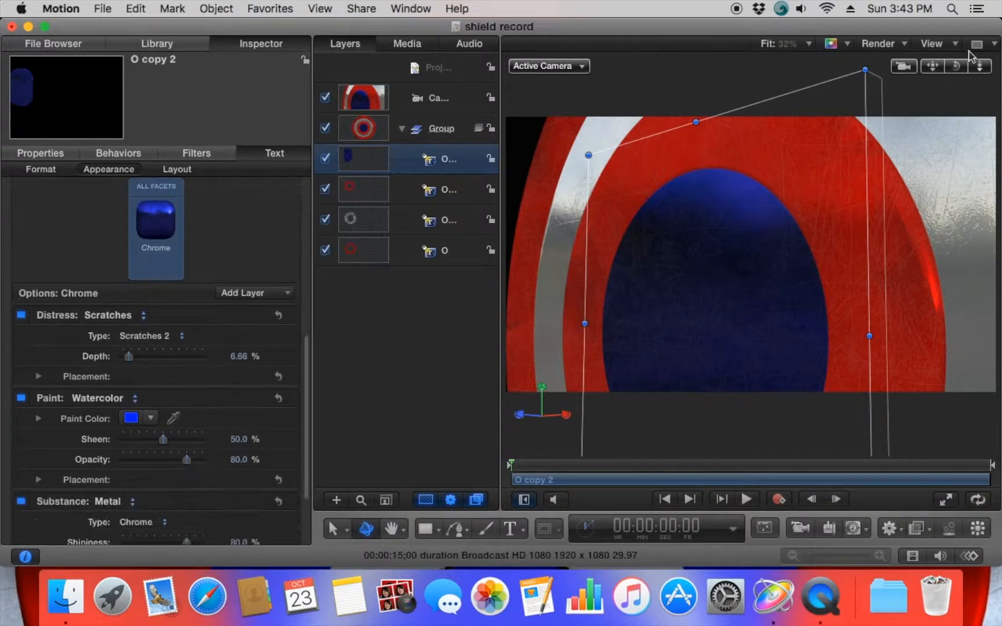
{"action": "left_click_drag", "start_coordinate": [956, 67], "coordinate": [985, 69]}
{"action": "left_click_drag", "start_coordinate": [138, 360], "coordinate": [135, 362]}
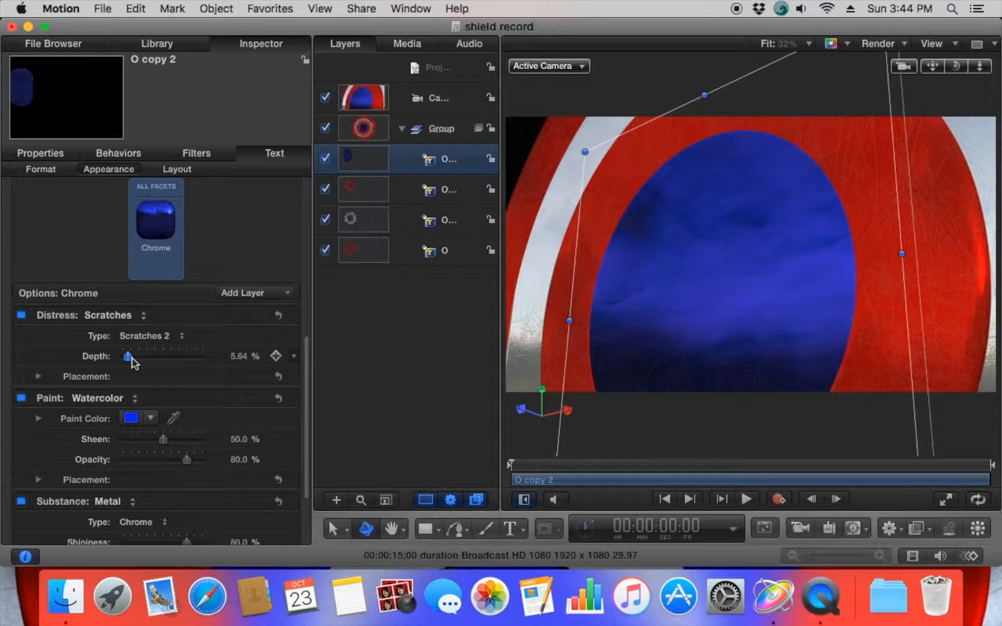
{"action": "mouse_move", "coordinate": [957, 66]}
{"action": "left_mouse_down"}
{"action": "mouse_move", "coordinate": [986, 68]}
{"action": "mouse_move", "coordinate": [957, 70]}
{"action": "mouse_move", "coordinate": [980, 67]}
{"action": "mouse_move", "coordinate": [953, 61]}
{"action": "mouse_move", "coordinate": [967, 71]}
{"action": "left_mouse_up"}
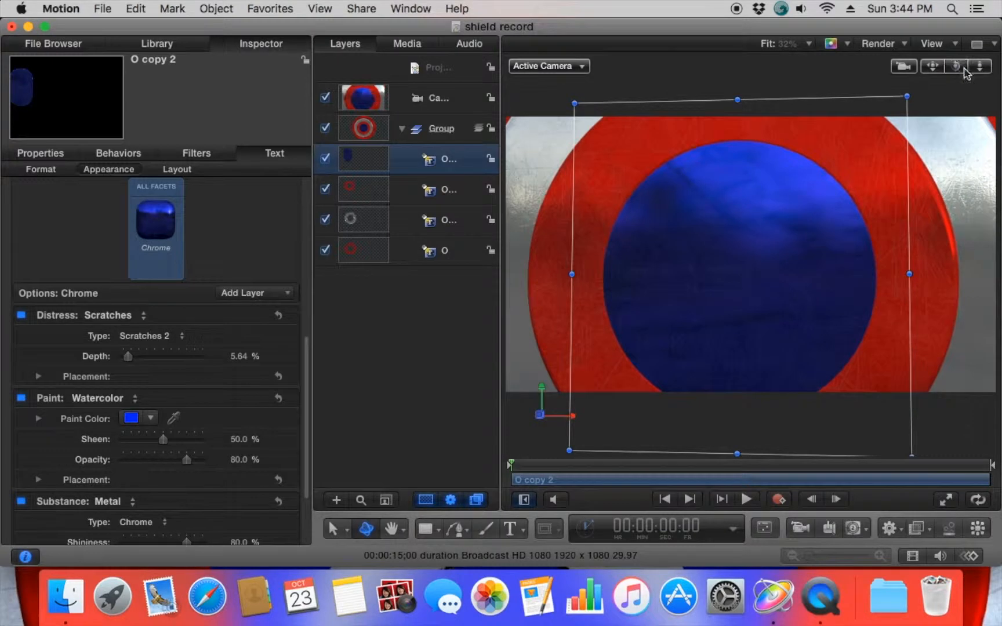
Duplicate the blue centre's text layer and change the copy's text to V
{"action": "left_click", "coordinate": [438, 395]}
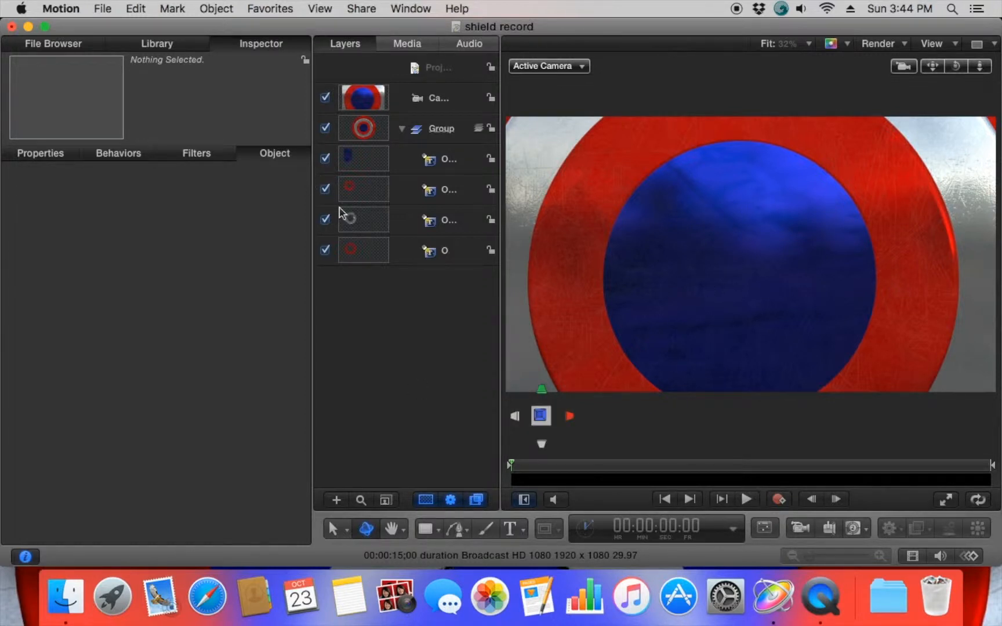
{"action": "right_click", "coordinate": [429, 160]}
{"action": "left_click", "coordinate": [475, 212]}
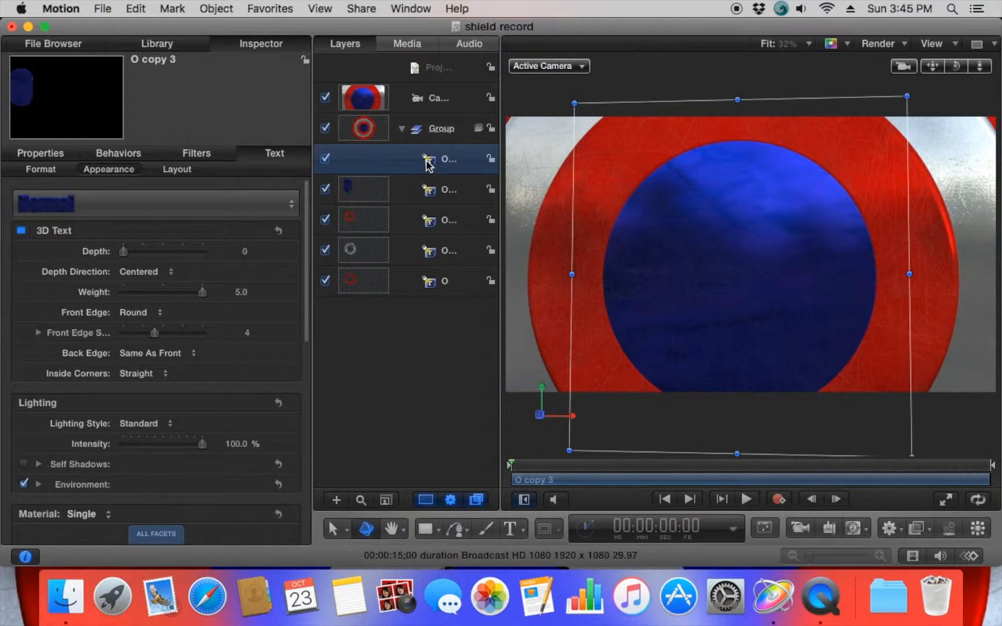
{"action": "scroll", "coordinate": [125, 353], "scroll_direction": "down", "scroll_amount": 10}
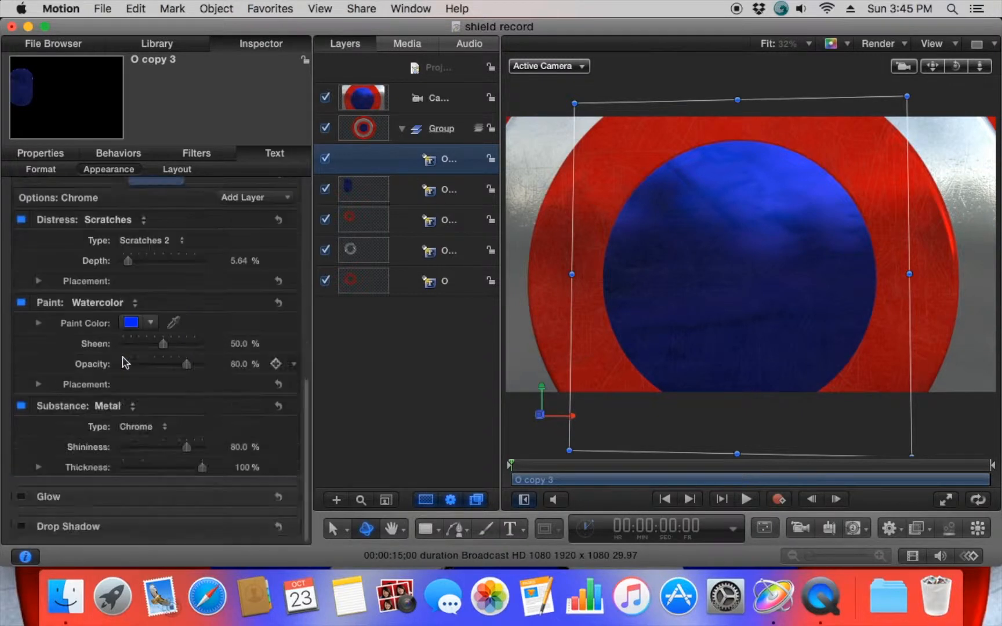
{"action": "left_click", "coordinate": [32, 169]}
{"action": "scroll", "coordinate": [116, 377], "scroll_direction": "down", "scroll_amount": 4}
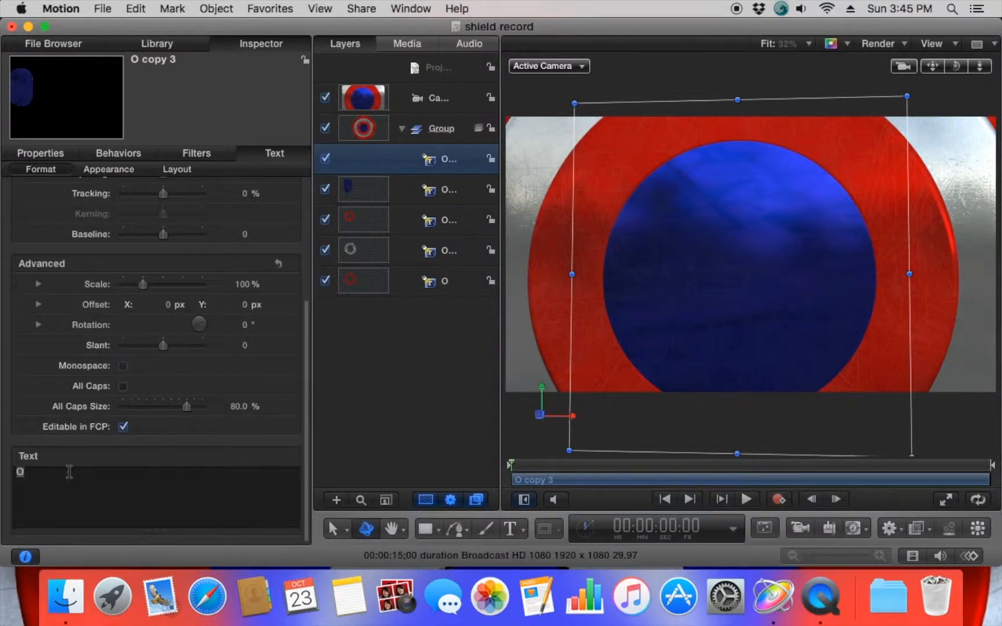
{"action": "left_click_drag", "start_coordinate": [69, 472], "coordinate": [1, 471]}
{"action": "type", "text": "V"}
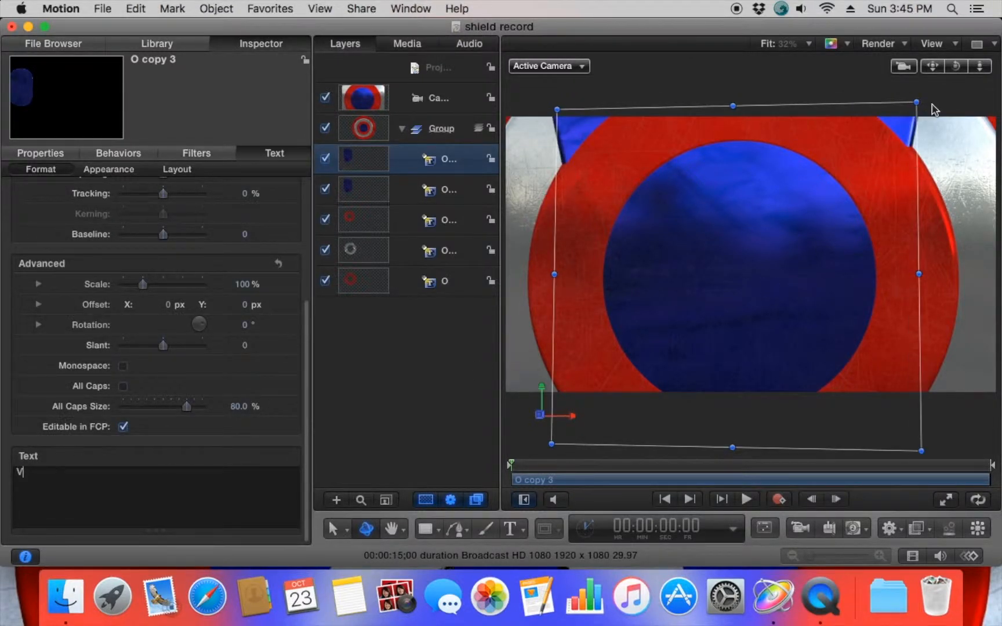
Adjust the V's Z position, scale it down to about 240% and centre it over the blue disc
{"action": "left_click", "coordinate": [41, 153]}
{"action": "left_click_drag", "start_coordinate": [240, 265], "coordinate": [237, 265]}
{"action": "left_click_drag", "start_coordinate": [201, 306], "coordinate": [188, 306]}
{"action": "left_click_drag", "start_coordinate": [861, 291], "coordinate": [653, 231]}
{"action": "left_click_drag", "start_coordinate": [193, 311], "coordinate": [172, 307]}
{"action": "left_click_drag", "start_coordinate": [743, 261], "coordinate": [703, 259]}
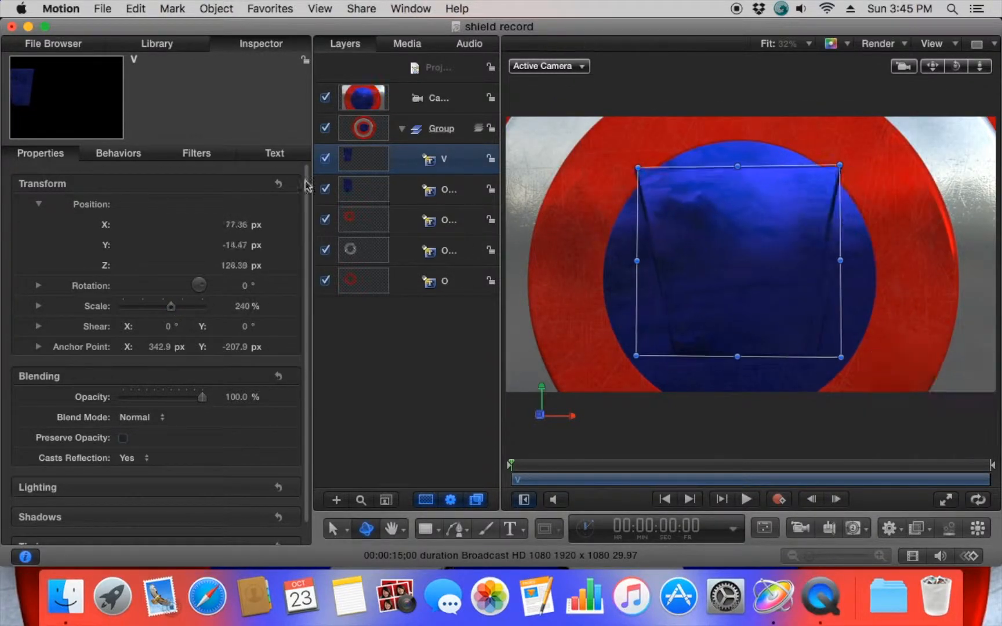
Replace the V's blue Chrome material with the Nickel metal material
{"action": "left_click", "coordinate": [275, 154]}
{"action": "scroll", "coordinate": [167, 285], "scroll_direction": "up", "scroll_amount": 5}
{"action": "left_click", "coordinate": [113, 174]}
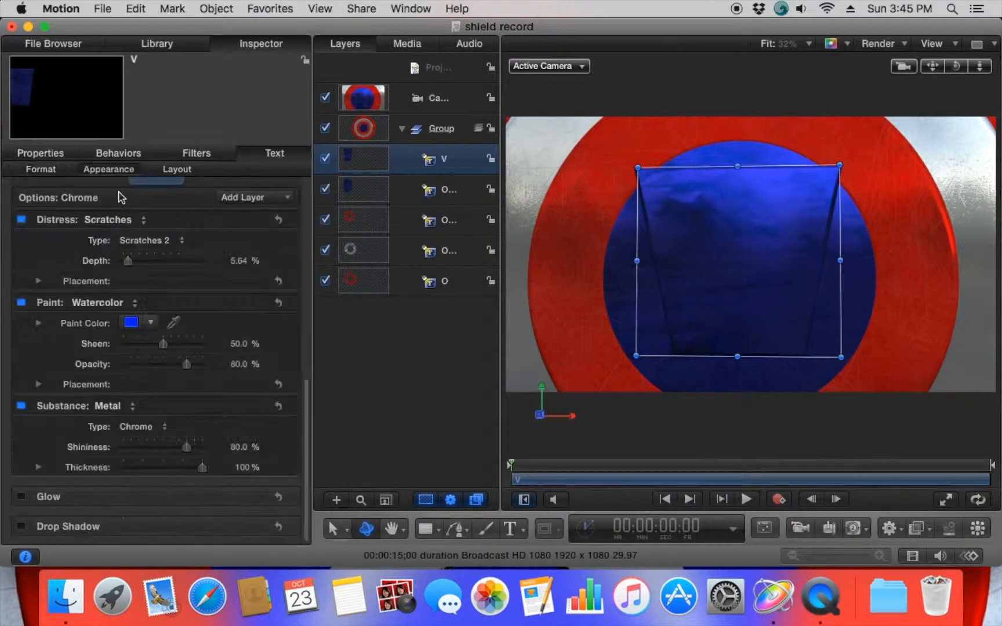
{"action": "scroll", "coordinate": [156, 374], "scroll_direction": "up", "scroll_amount": 5}
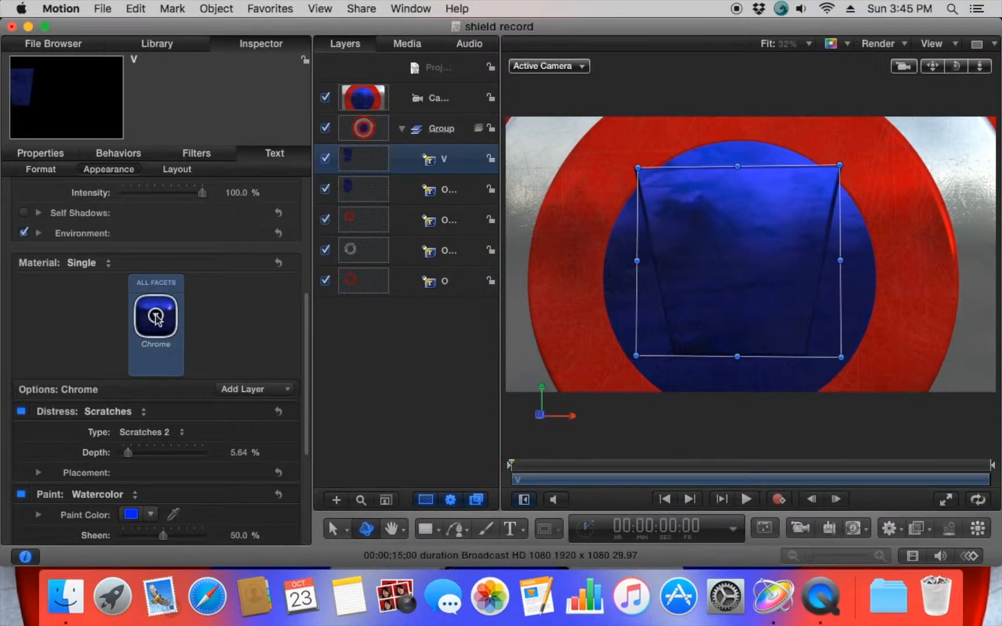
{"action": "left_click", "coordinate": [156, 317]}
{"action": "mouse_move", "coordinate": [206, 390]}
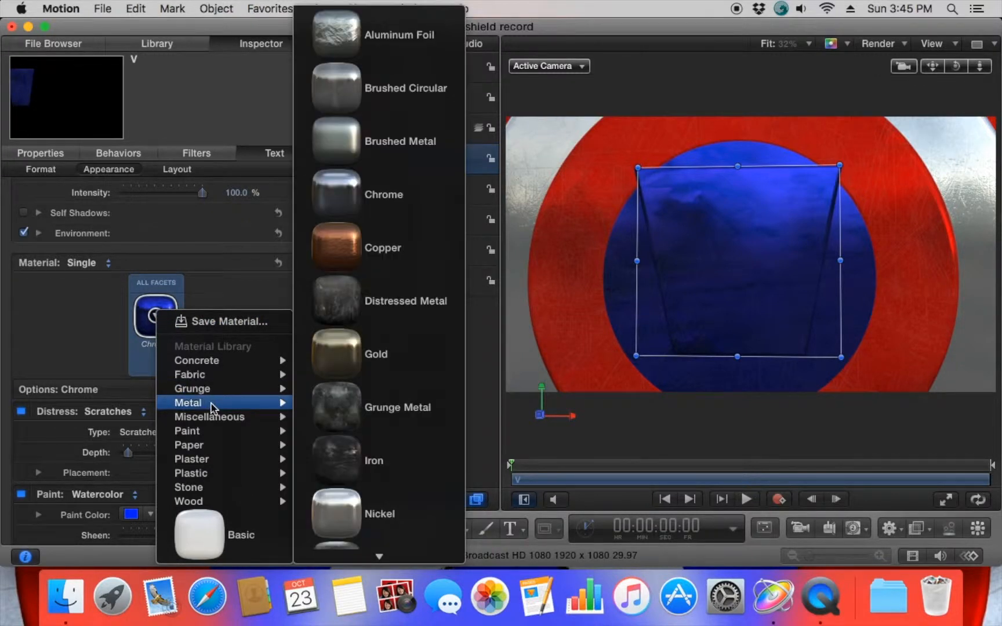
{"action": "scroll", "coordinate": [356, 400], "scroll_direction": "down", "scroll_amount": 2}
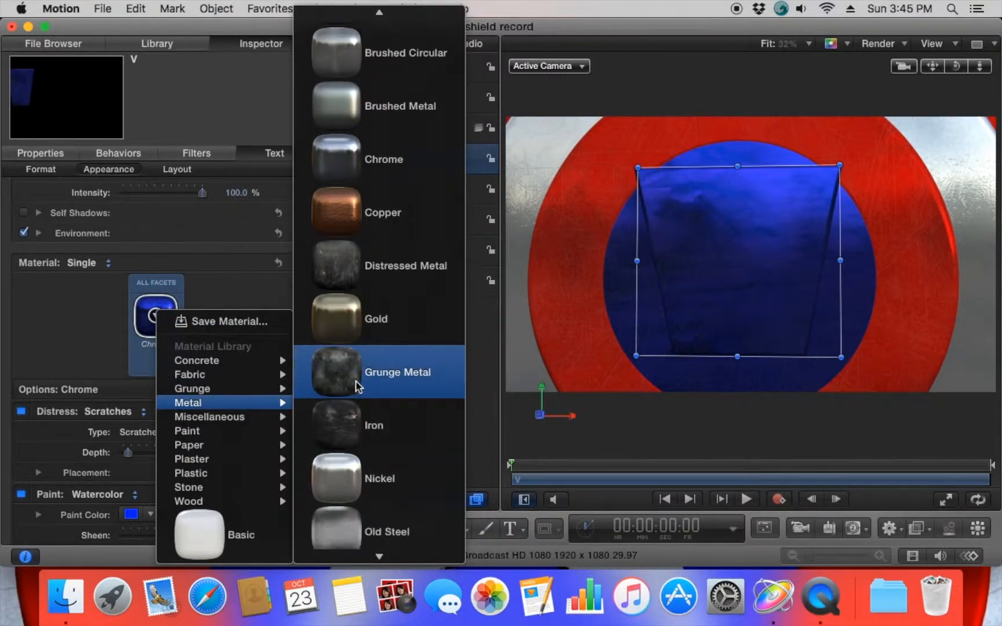
{"action": "scroll", "coordinate": [359, 386], "scroll_direction": "up", "scroll_amount": 2}
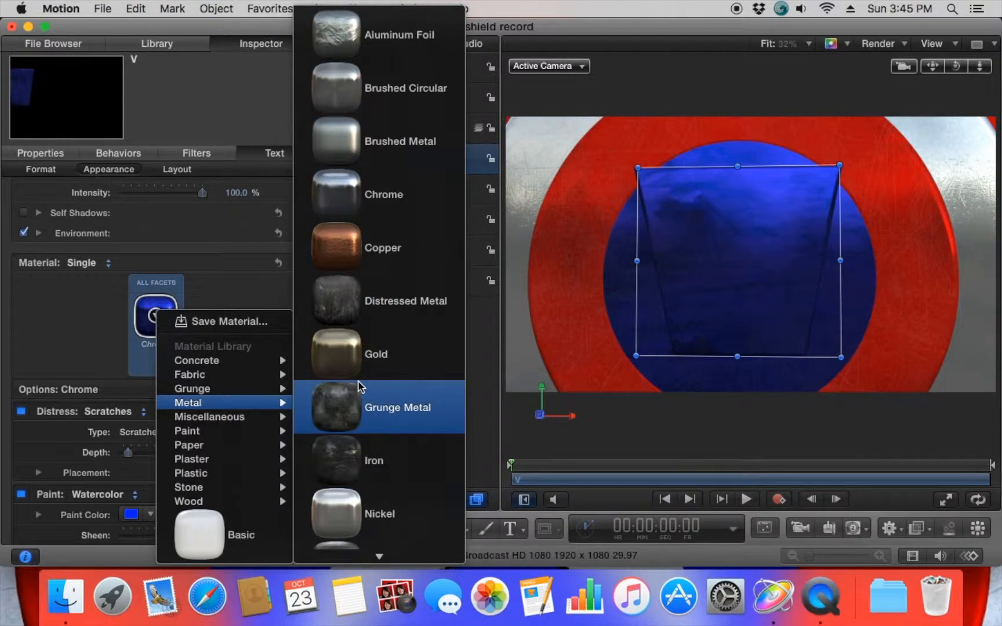
{"action": "left_click", "coordinate": [347, 503]}
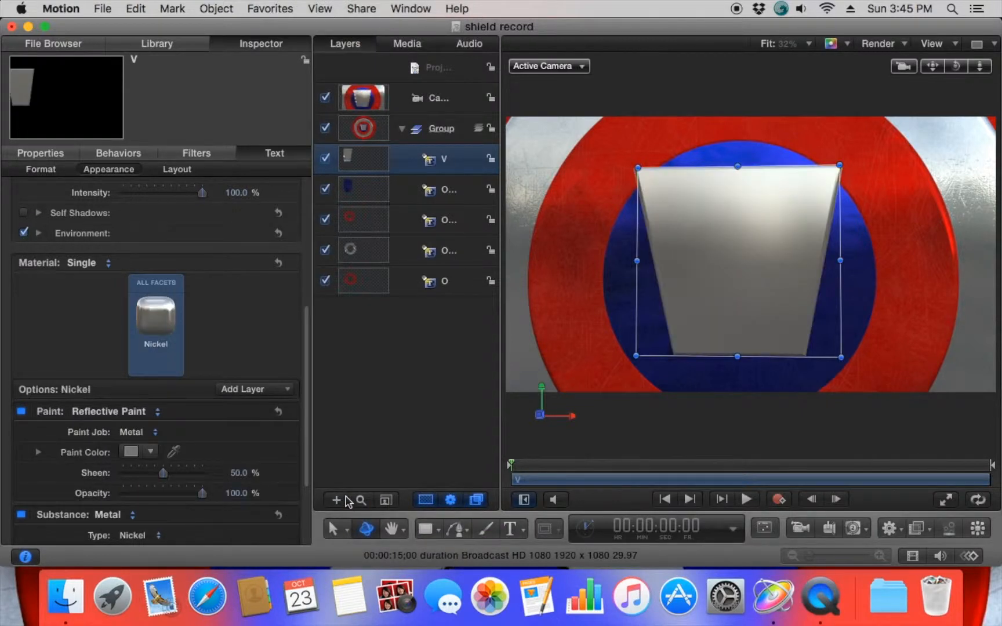
Change the V's font to Josefin Sans Std
{"action": "scroll", "coordinate": [213, 464], "scroll_direction": "down", "scroll_amount": 1}
{"action": "scroll", "coordinate": [213, 451], "scroll_direction": "up", "scroll_amount": 6}
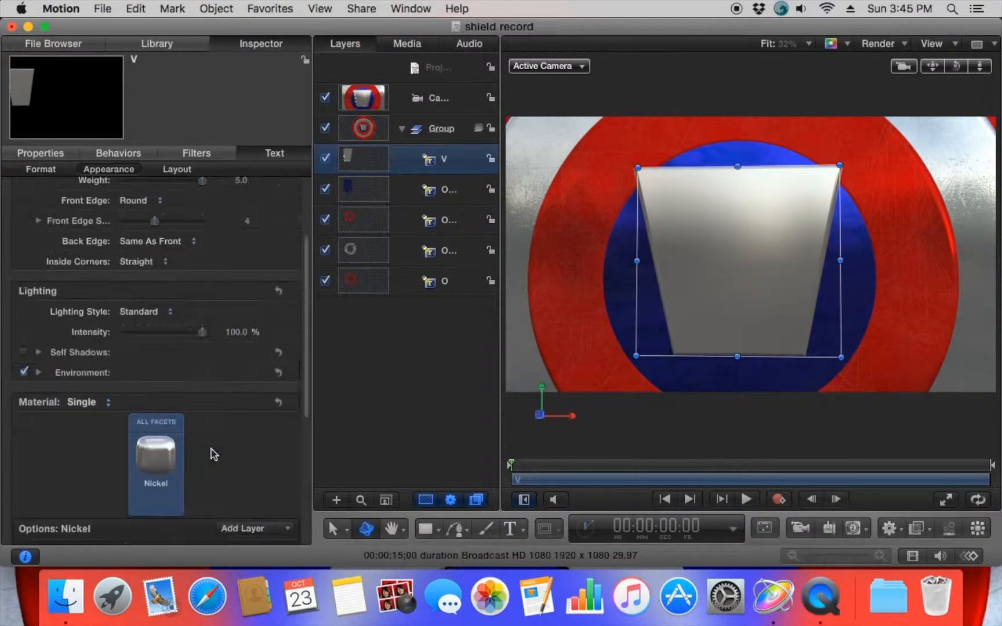
{"action": "scroll", "coordinate": [213, 453], "scroll_direction": "up", "scroll_amount": 4}
{"action": "mouse_move", "coordinate": [80, 78]}
{"action": "left_click", "coordinate": [40, 170]}
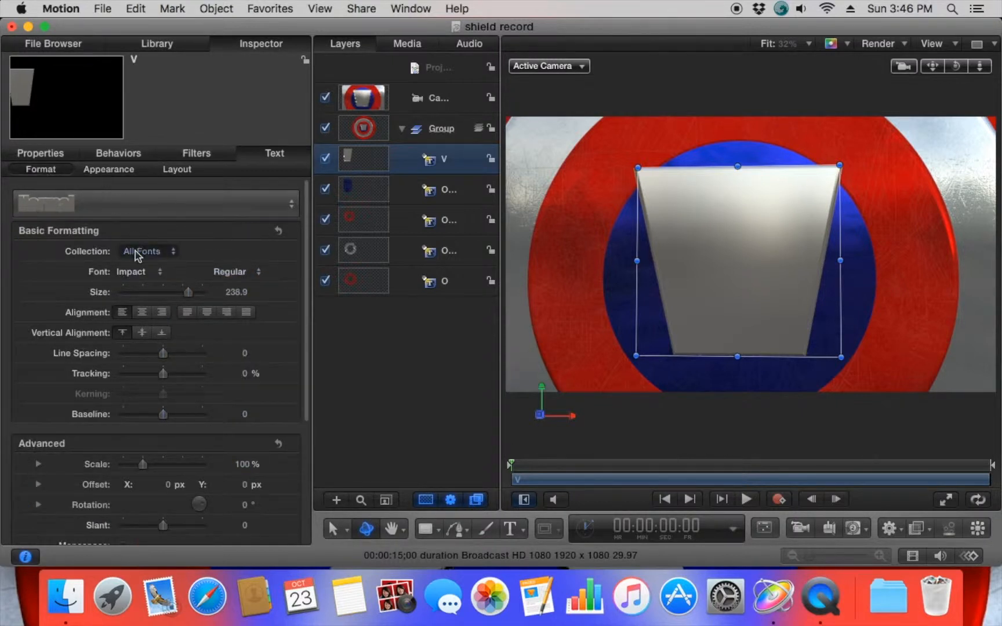
{"action": "left_click", "coordinate": [139, 274]}
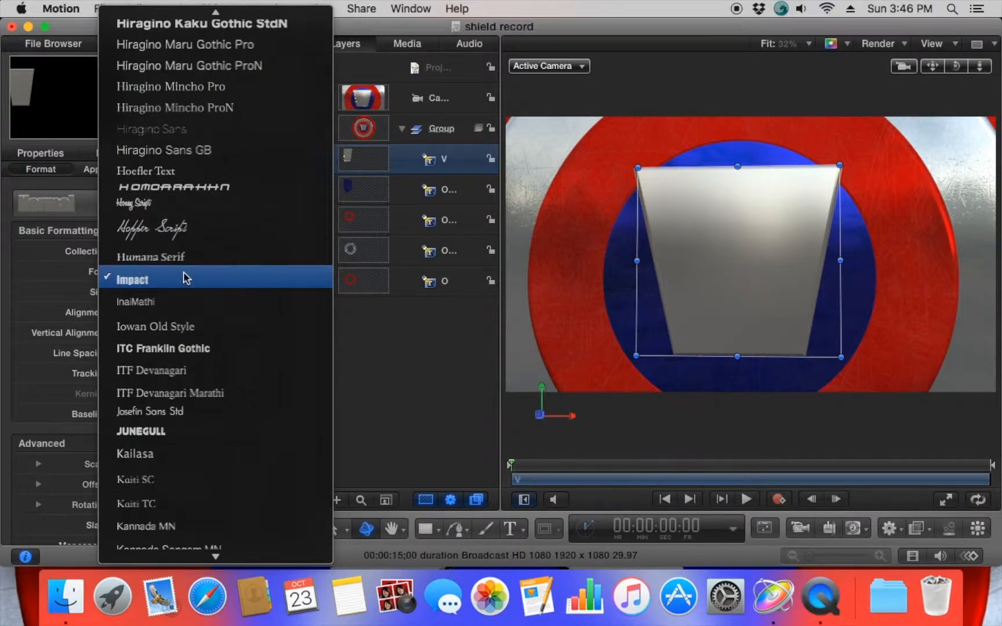
{"action": "scroll", "coordinate": [176, 286], "scroll_direction": "down", "scroll_amount": 5}
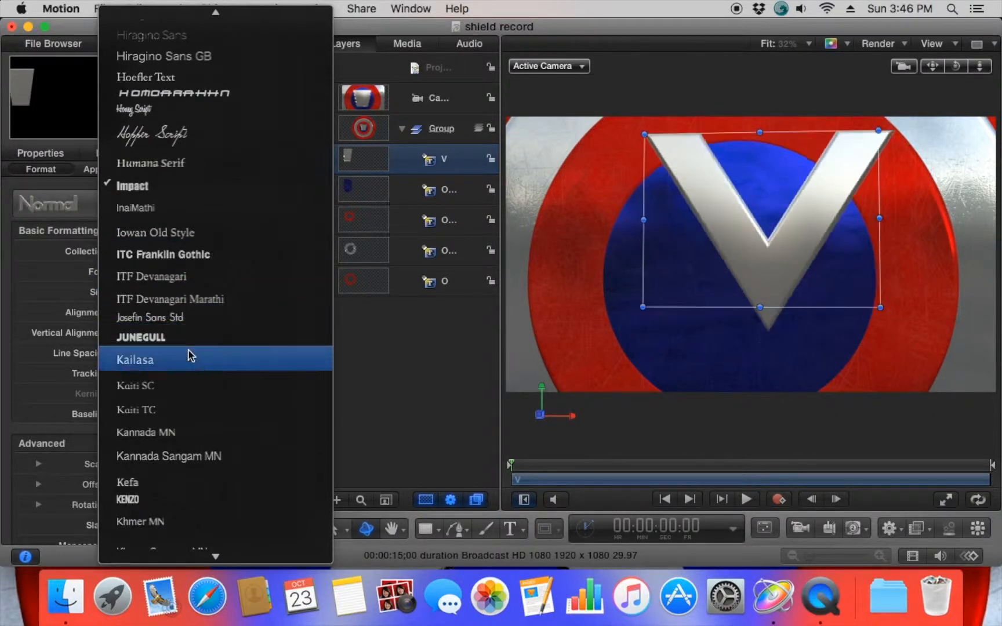
{"action": "left_click", "coordinate": [188, 318]}
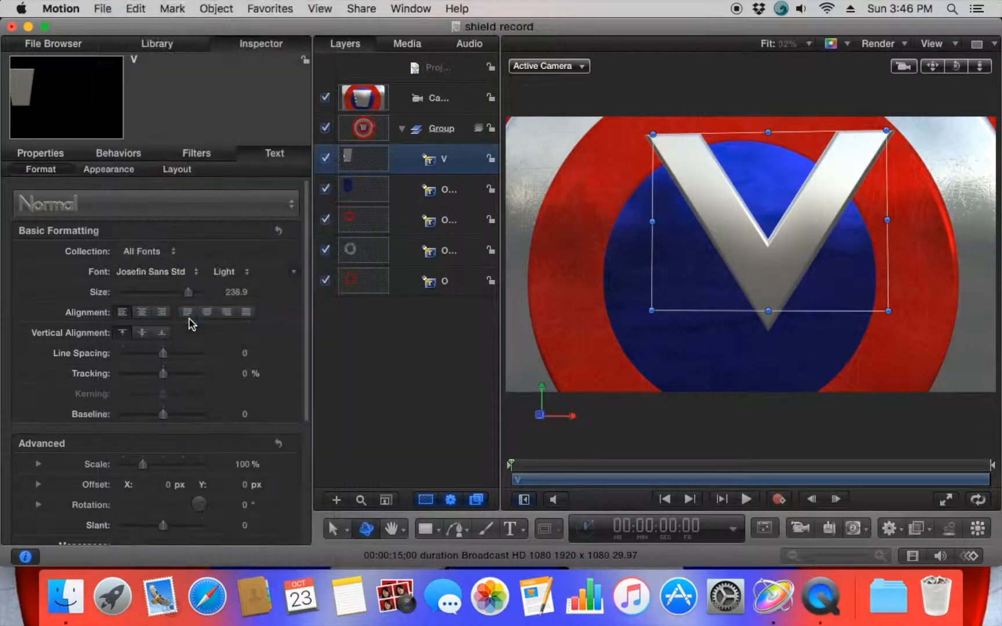
Increase the V's 3D weight until it fills into a solid triangle, reduce its text size to 125 and move it over the blue disc
{"action": "left_click", "coordinate": [109, 169]}
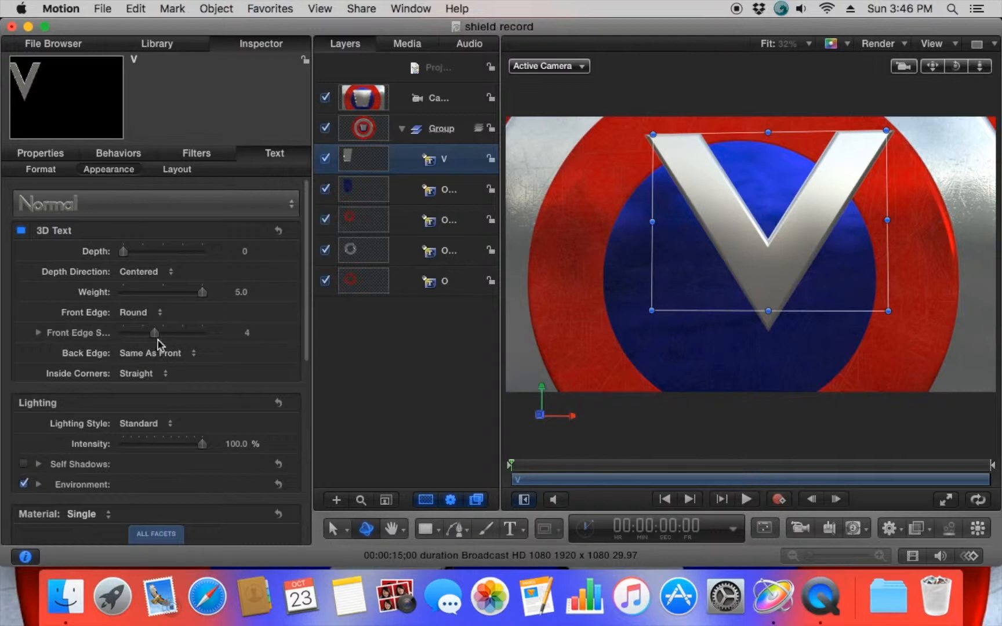
{"action": "left_click_drag", "start_coordinate": [240, 292], "coordinate": [293, 292]}
{"action": "left_click", "coordinate": [41, 169]}
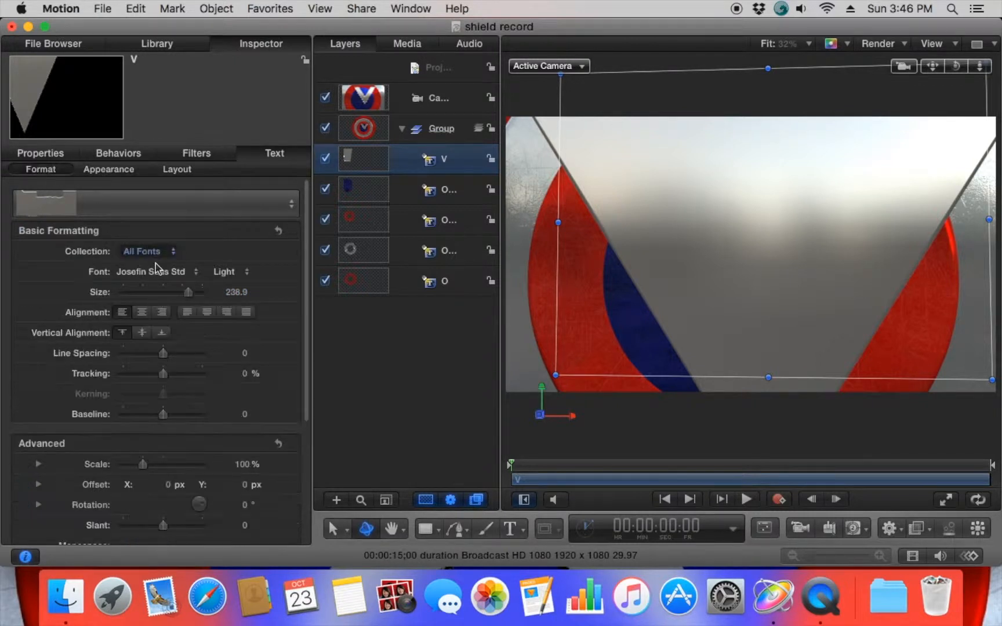
{"action": "left_click_drag", "start_coordinate": [186, 291], "coordinate": [155, 297]}
{"action": "left_click_drag", "start_coordinate": [666, 191], "coordinate": [673, 268]}
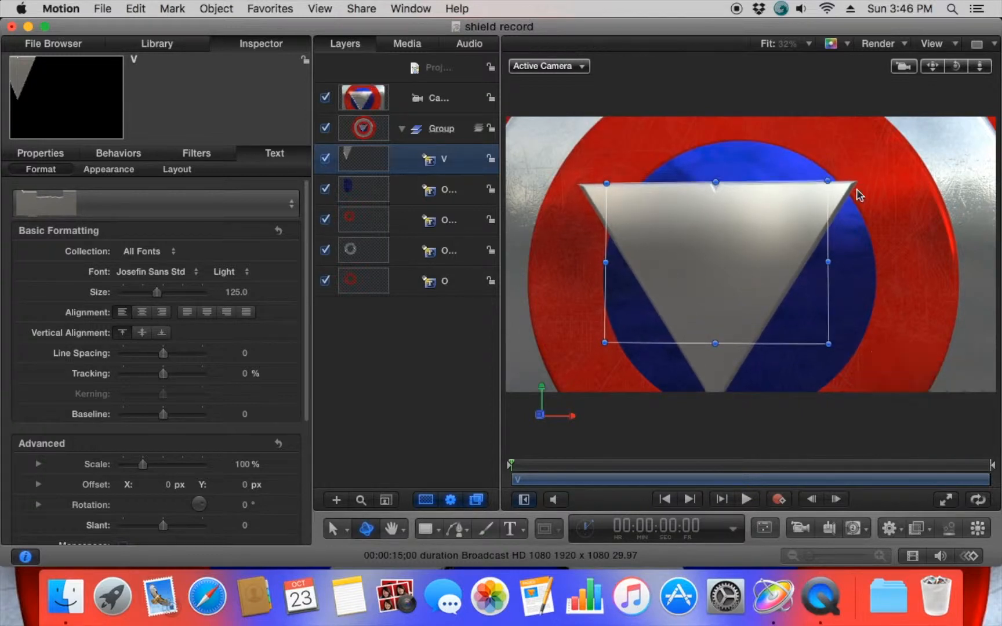
Narrow the triangle, reduce its text size slightly and set its 3D weight to 34
{"action": "left_click_drag", "start_coordinate": [829, 261], "coordinate": [769, 264]}
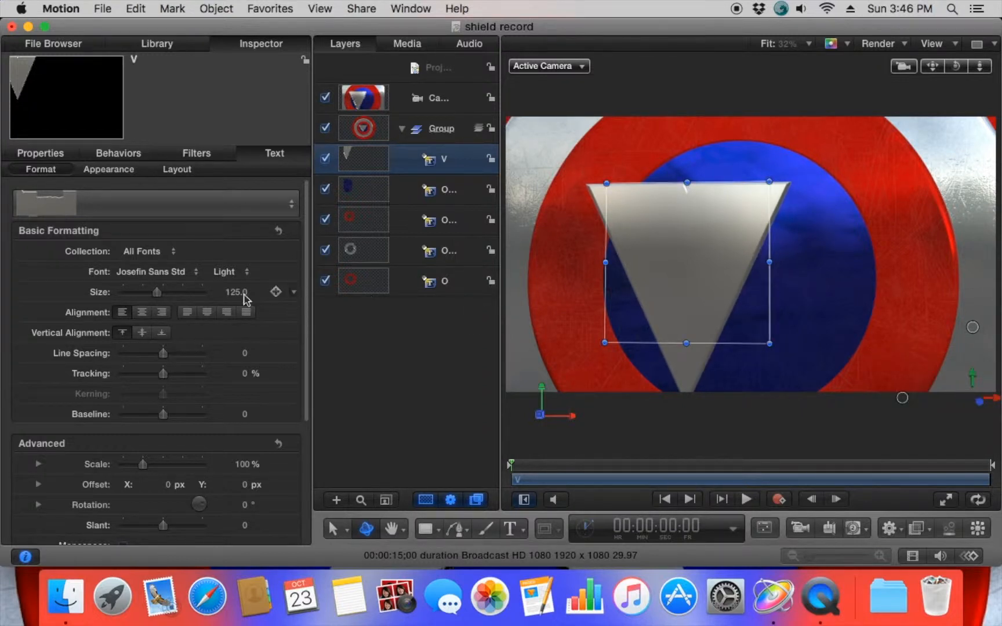
{"action": "left_click_drag", "start_coordinate": [157, 293], "coordinate": [152, 292]}
{"action": "left_click", "coordinate": [116, 169]}
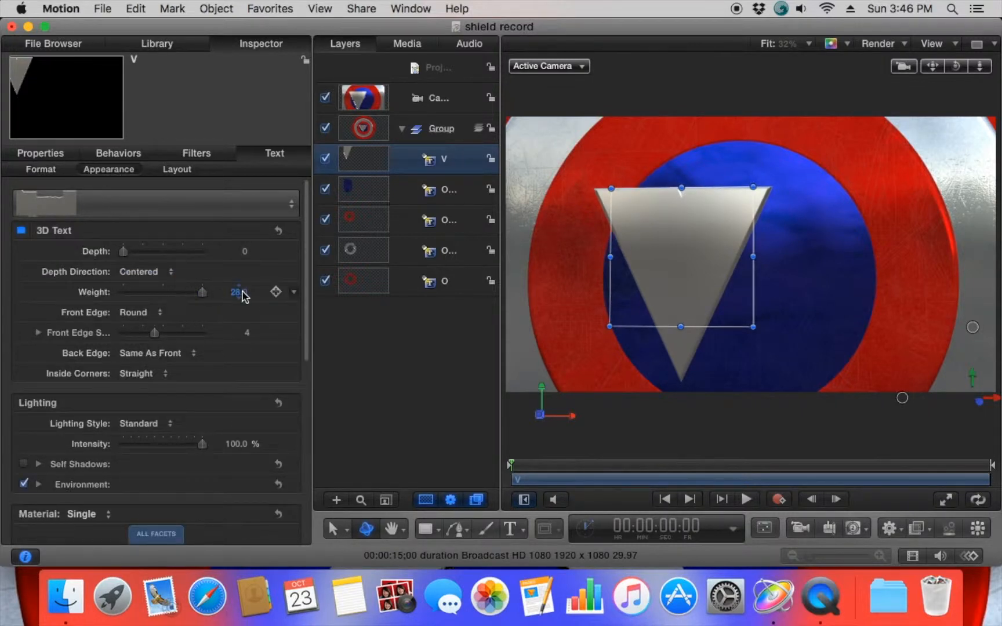
{"action": "left_click_drag", "start_coordinate": [238, 296], "coordinate": [241, 293]}
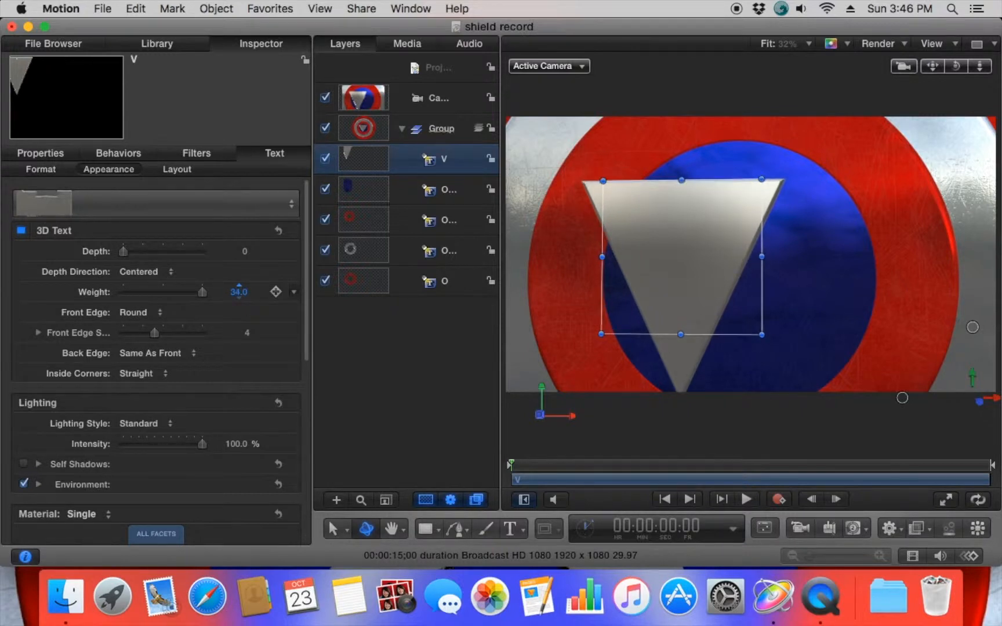
Shrink the triangle, centre it over the blue disc and set its rotation to 0.2°
{"action": "left_click_drag", "start_coordinate": [763, 333], "coordinate": [698, 285]}
{"action": "left_click_drag", "start_coordinate": [635, 241], "coordinate": [725, 258]}
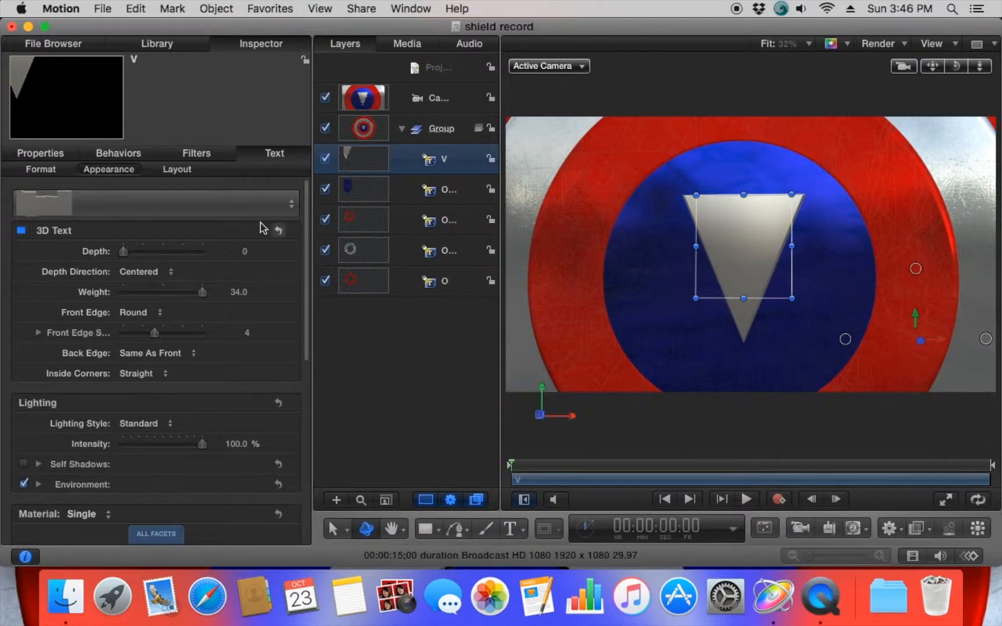
{"action": "left_click", "coordinate": [39, 154]}
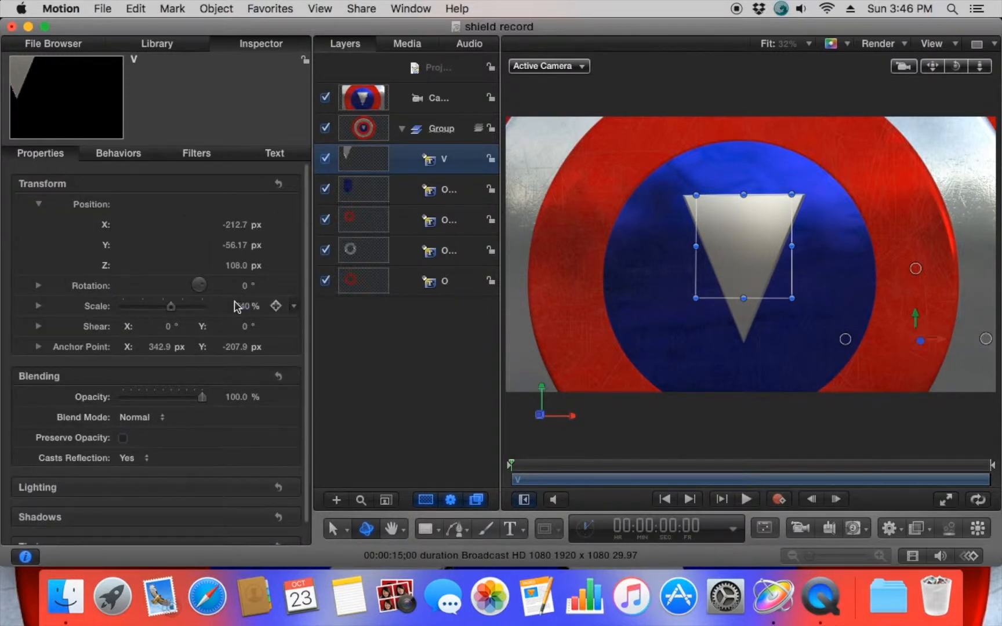
{"action": "mouse_move", "coordinate": [248, 290]}
{"action": "left_mouse_down"}
{"action": "mouse_move", "coordinate": [227, 290]}
{"action": "mouse_move", "coordinate": [247, 286]}
{"action": "left_mouse_up"}
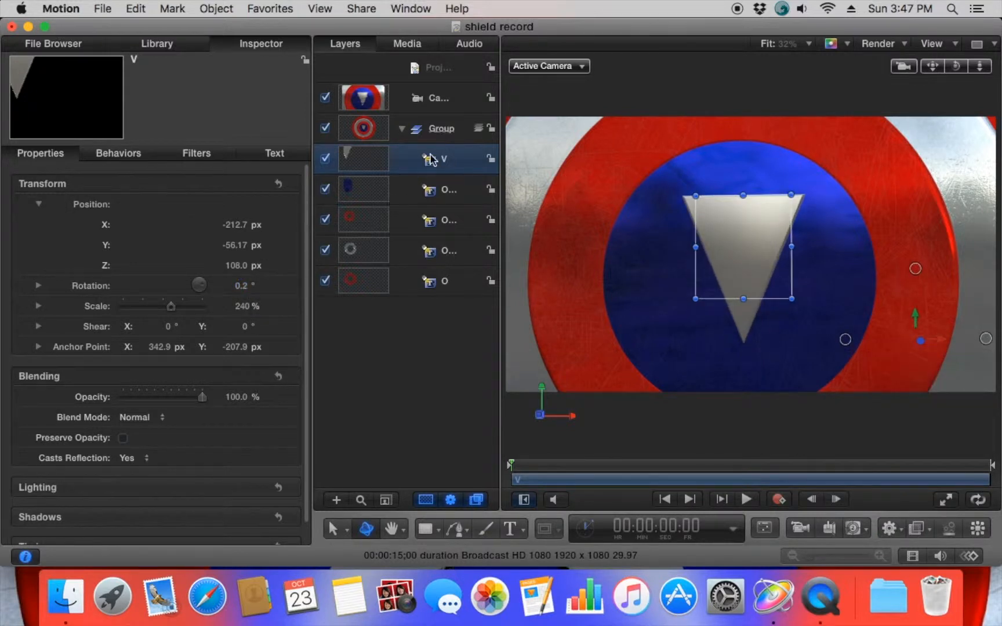
Move the V layer out of the ring group into a new group of its own above the camera, and select that group
{"action": "right_click", "coordinate": [432, 160]}
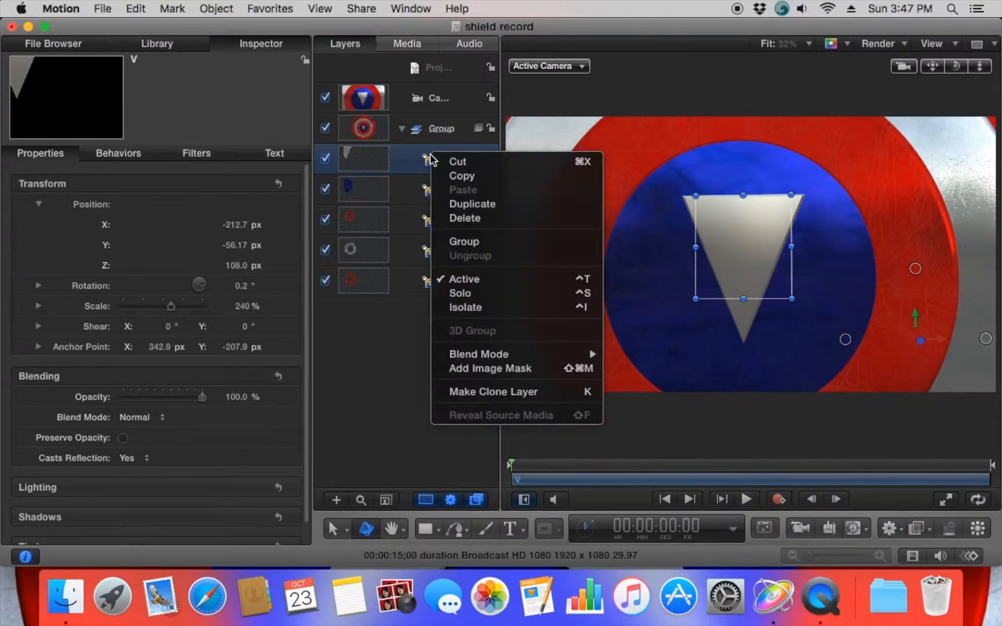
{"action": "left_click", "coordinate": [416, 162]}
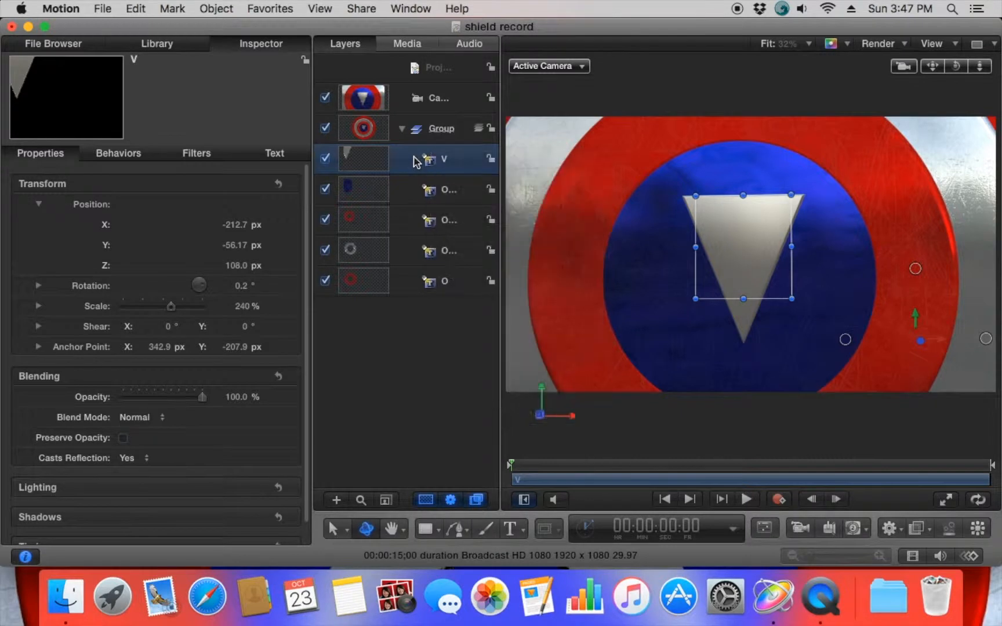
{"action": "left_click_drag", "start_coordinate": [430, 168], "coordinate": [406, 91]}
{"action": "left_click", "coordinate": [413, 98]}
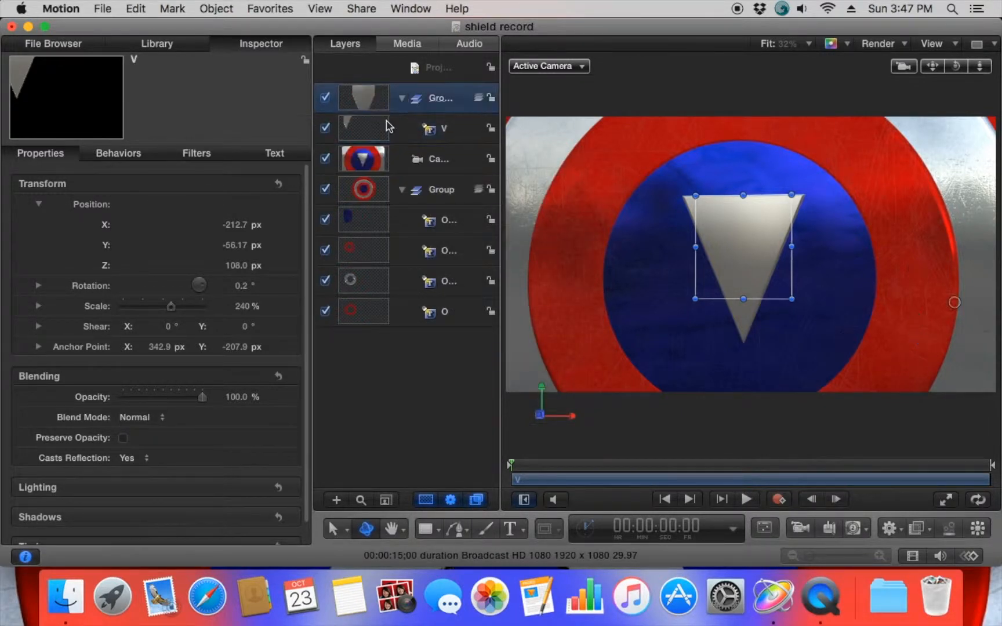
Set the new group's rotation to -0.1°, flip the triangle to point upward and place it in the upper part of the blue disc
{"action": "mouse_move", "coordinate": [249, 290]}
{"action": "left_mouse_down"}
{"action": "mouse_move", "coordinate": [240, 284]}
{"action": "mouse_move", "coordinate": [248, 289]}
{"action": "left_mouse_up"}
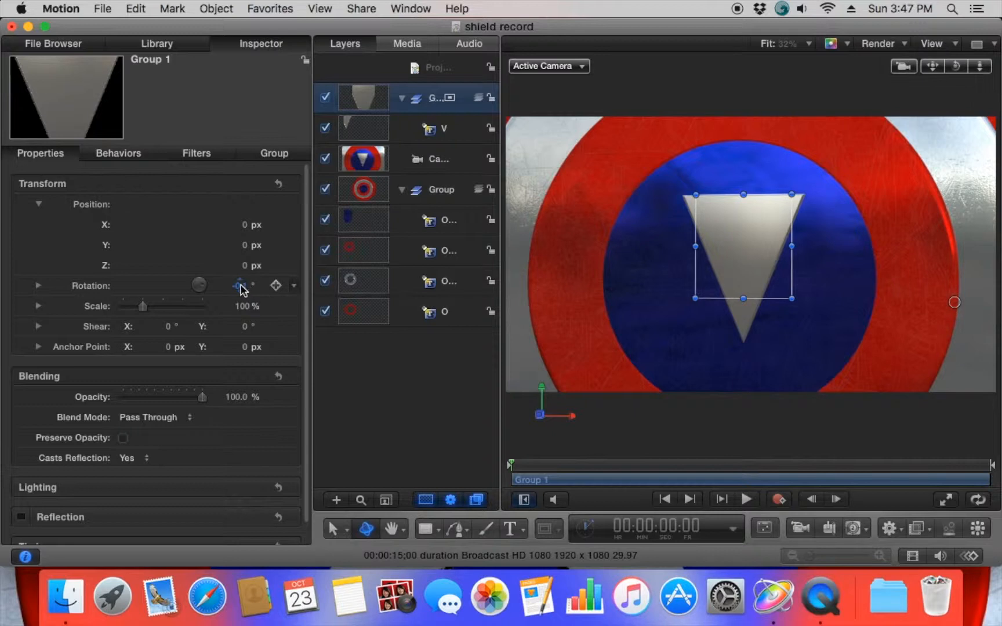
{"action": "left_click_drag", "start_coordinate": [745, 297], "coordinate": [748, 266]}
{"action": "left_click_drag", "start_coordinate": [750, 220], "coordinate": [755, 318]}
{"action": "left_click_drag", "start_coordinate": [696, 336], "coordinate": [720, 302]}
{"action": "left_click_drag", "start_coordinate": [750, 266], "coordinate": [719, 212]}
{"action": "mouse_move", "coordinate": [956, 66]}
{"action": "left_mouse_down"}
{"action": "mouse_move", "coordinate": [873, 67]}
{"action": "mouse_move", "coordinate": [955, 68]}
{"action": "left_mouse_up"}
{"action": "mouse_move", "coordinate": [734, 201]}
{"action": "left_mouse_down"}
{"action": "mouse_move", "coordinate": [742, 216]}
{"action": "mouse_move", "coordinate": [739, 204]}
{"action": "left_mouse_up"}
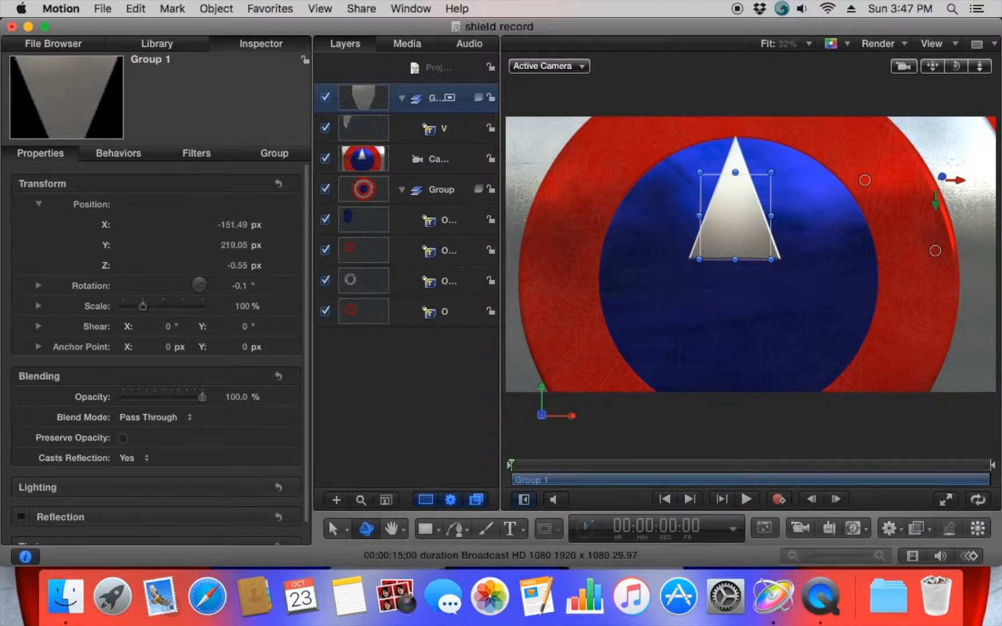
Add a Watercolor paint layer to the V's Nickel material and lower its opacity to 16.7%
{"action": "left_click_drag", "start_coordinate": [979, 66], "coordinate": [1000, 66]}
{"action": "left_click_drag", "start_coordinate": [956, 66], "coordinate": [934, 69]}
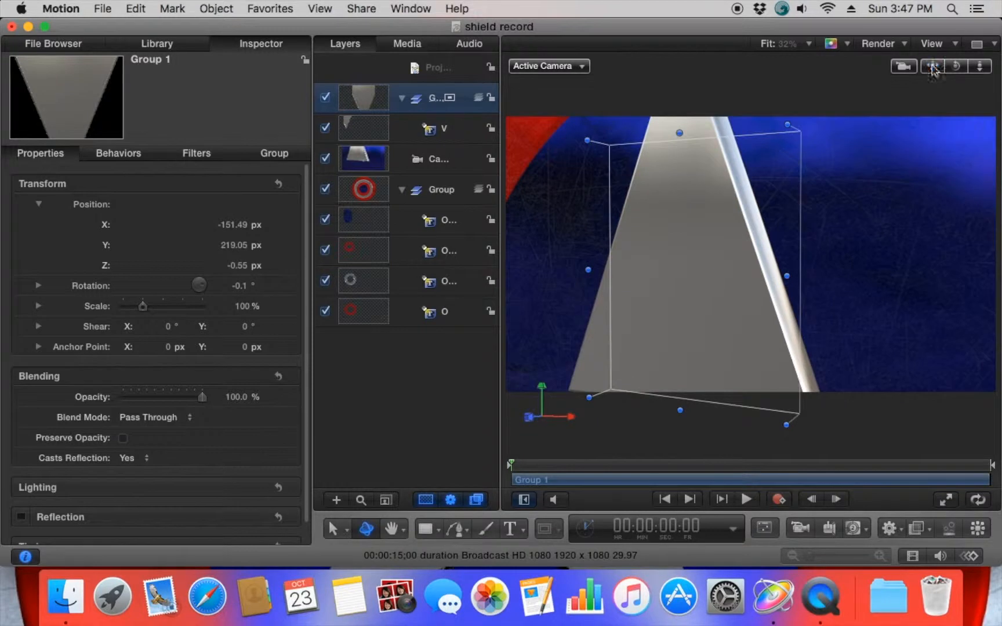
{"action": "left_click", "coordinate": [427, 129]}
{"action": "left_click", "coordinate": [284, 158]}
{"action": "scroll", "coordinate": [200, 307], "scroll_direction": "down", "scroll_amount": 10}
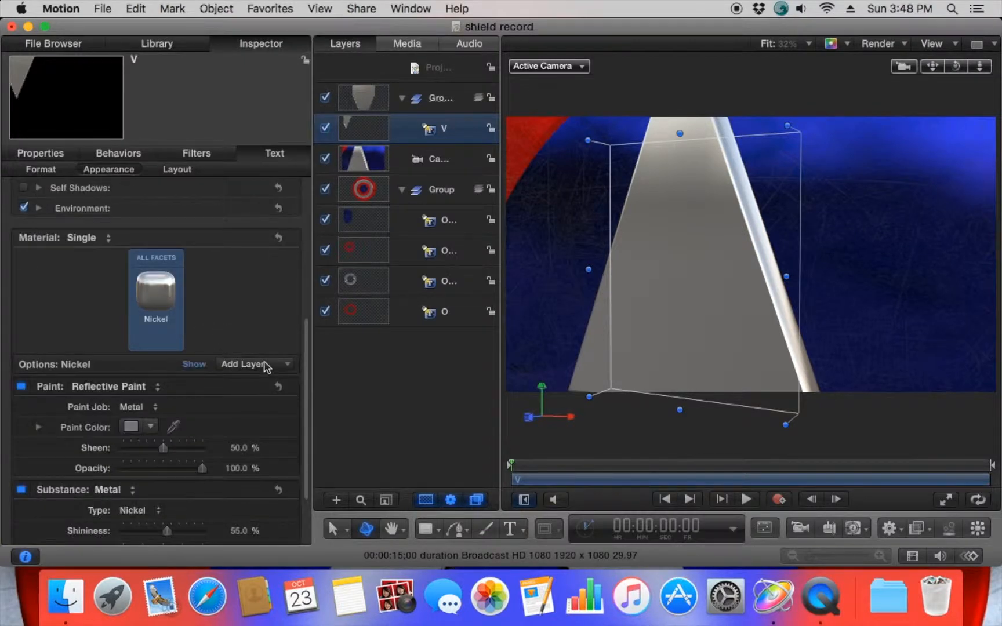
{"action": "left_click", "coordinate": [277, 366]}
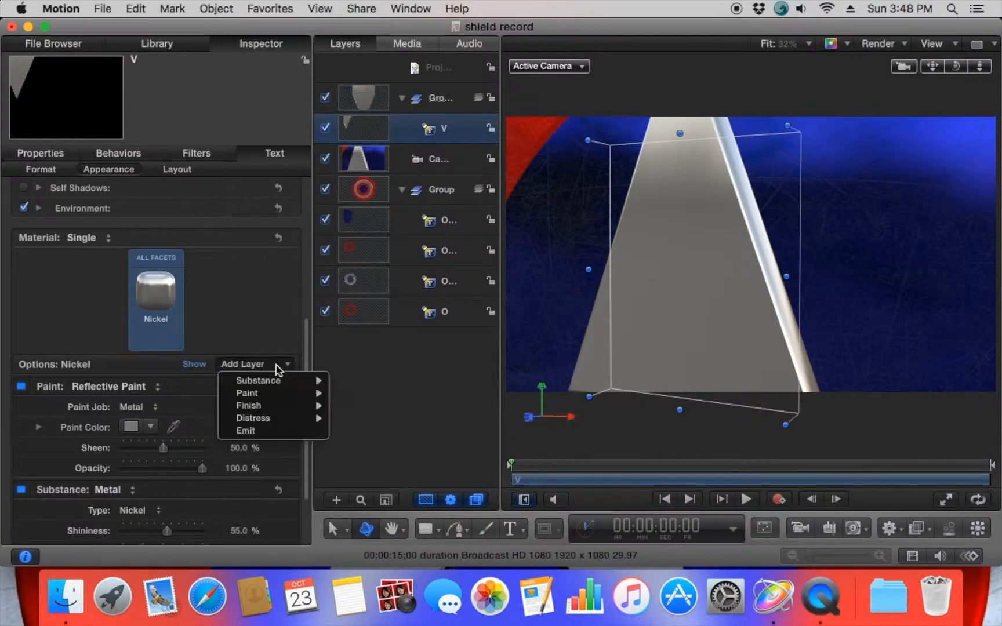
{"action": "mouse_move", "coordinate": [276, 399]}
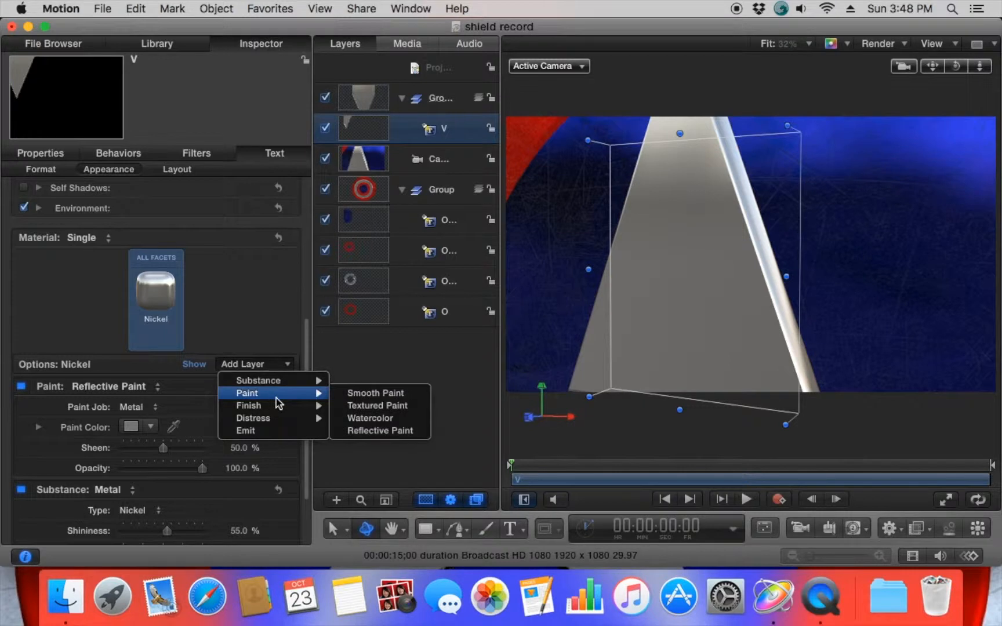
{"action": "left_click", "coordinate": [370, 417]}
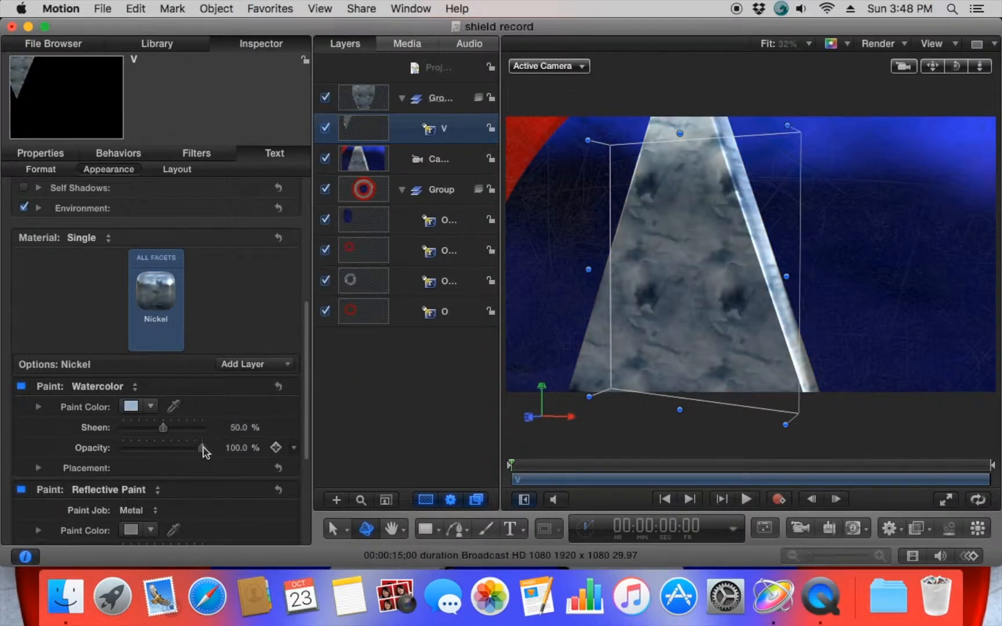
{"action": "left_click_drag", "start_coordinate": [202, 449], "coordinate": [162, 448]}
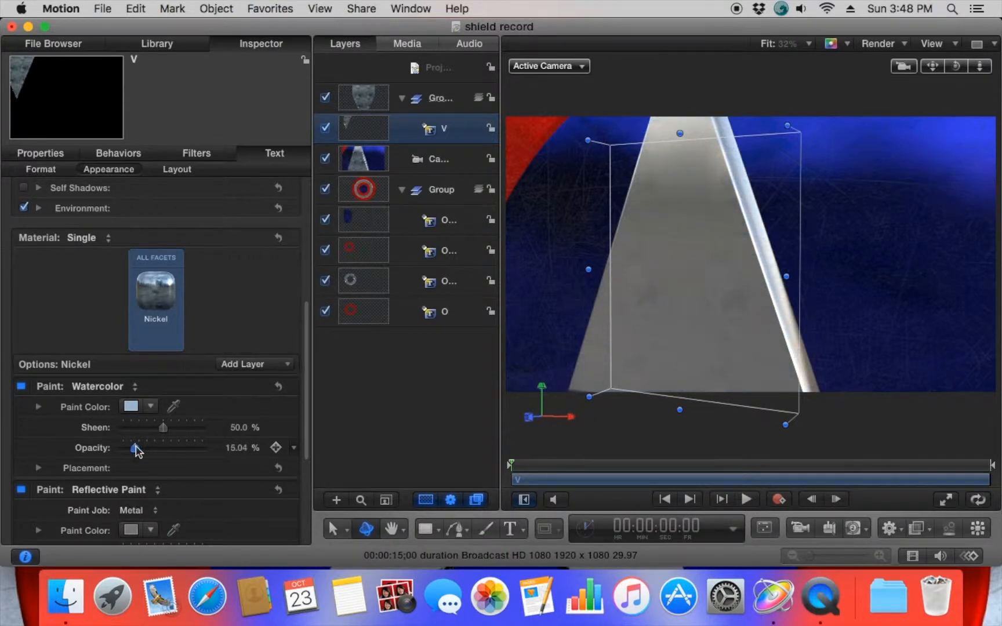
Raise the sheen of the V's Reflective Paint to about 84.5%
{"action": "scroll", "coordinate": [174, 429], "scroll_direction": "down", "scroll_amount": 3}
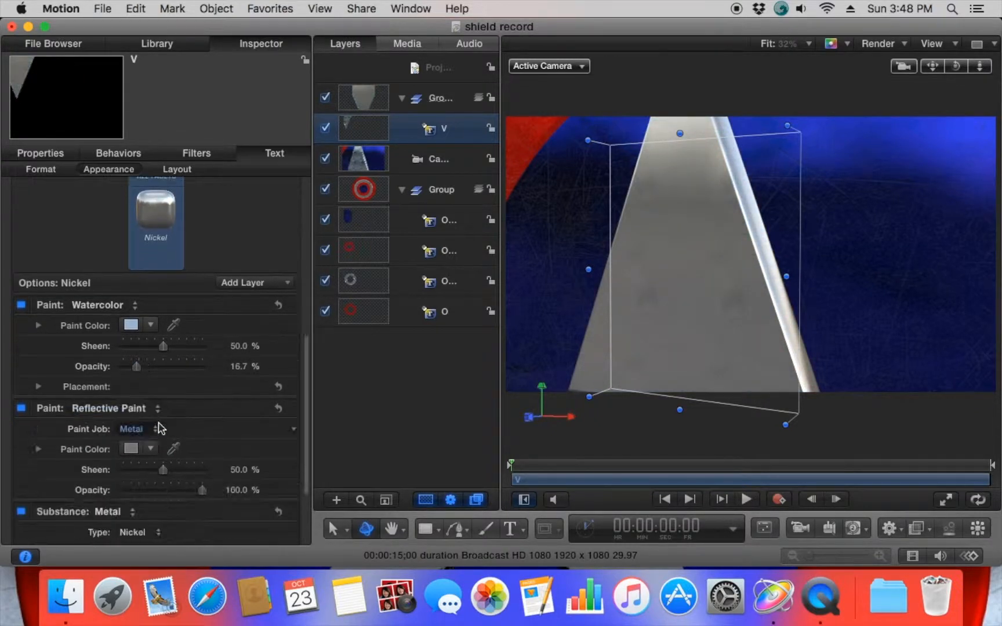
{"action": "scroll", "coordinate": [197, 415], "scroll_direction": "down", "scroll_amount": 1}
{"action": "mouse_move", "coordinate": [163, 454]}
{"action": "left_mouse_down"}
{"action": "mouse_move", "coordinate": [213, 456]}
{"action": "mouse_move", "coordinate": [190, 457]}
{"action": "left_mouse_up"}
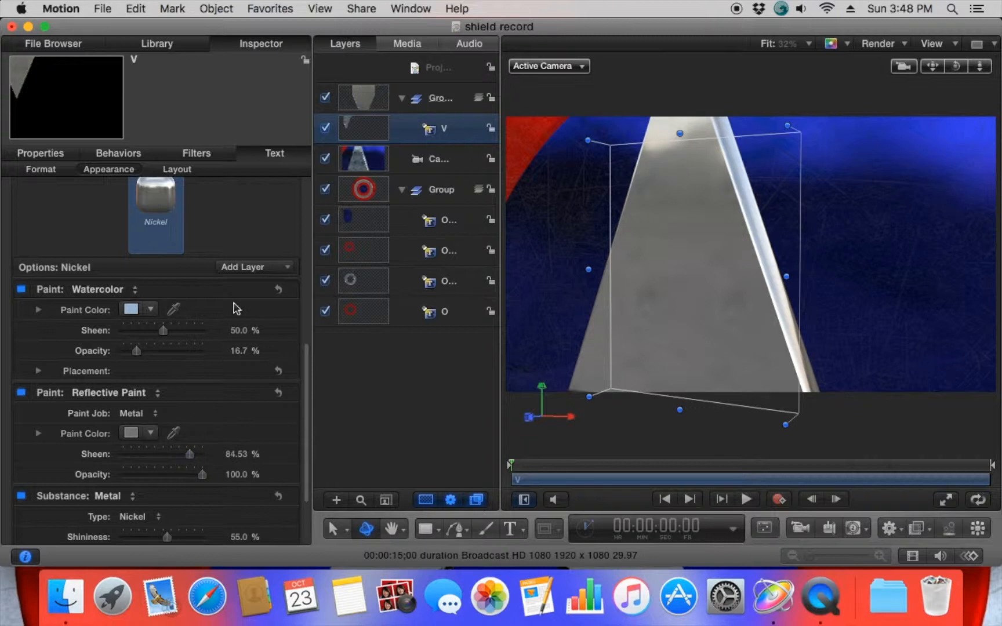
Add a Textured finish to the V's material with 89% glossiness and about 46% depth
{"action": "left_click", "coordinate": [270, 268]}
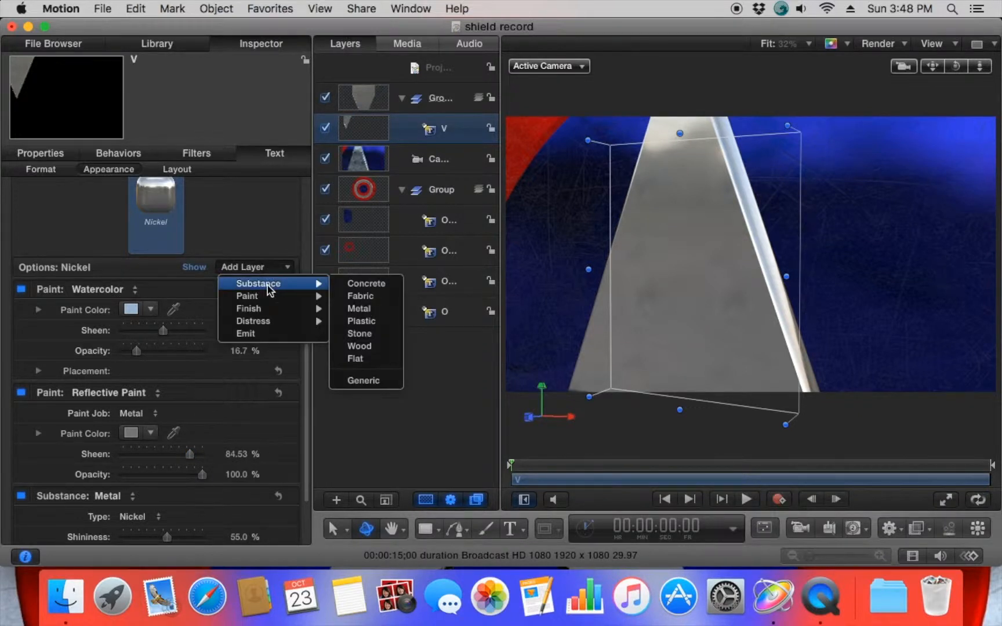
{"action": "mouse_move", "coordinate": [267, 297]}
{"action": "mouse_move", "coordinate": [268, 328]}
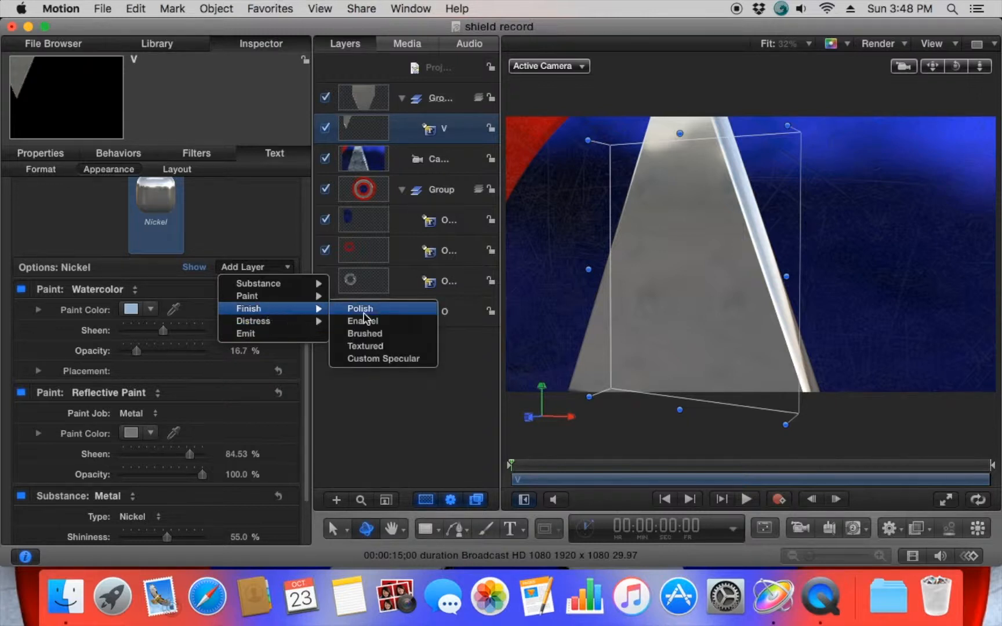
{"action": "left_click", "coordinate": [382, 346]}
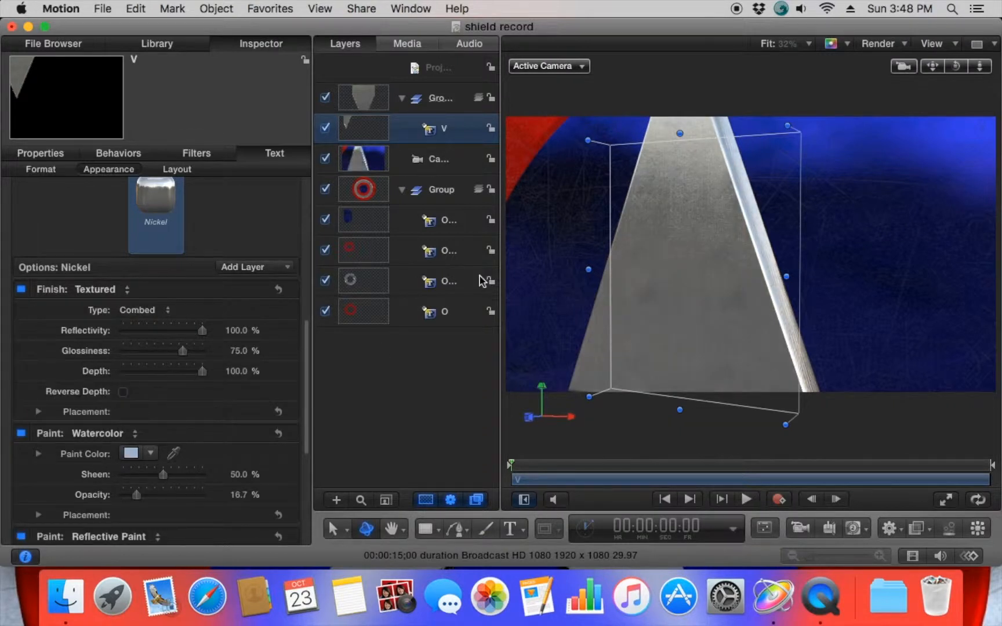
{"action": "left_click_drag", "start_coordinate": [956, 67], "coordinate": [995, 52]}
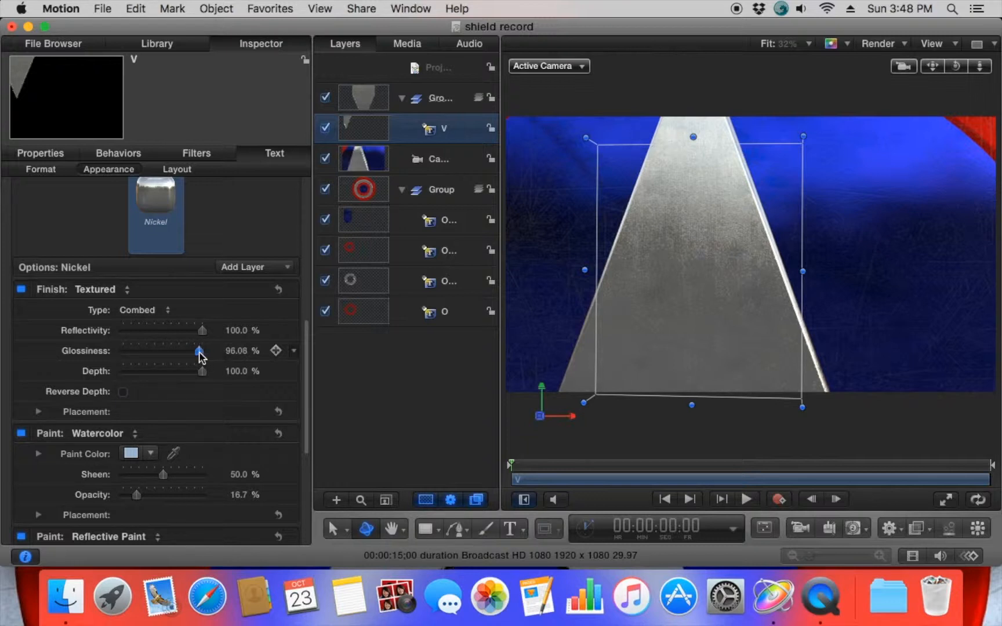
{"action": "left_click_drag", "start_coordinate": [200, 331], "coordinate": [232, 338]}
{"action": "mouse_move", "coordinate": [171, 376]}
{"action": "left_mouse_down"}
{"action": "mouse_move", "coordinate": [122, 376]}
{"action": "mouse_move", "coordinate": [163, 377]}
{"action": "left_mouse_up"}
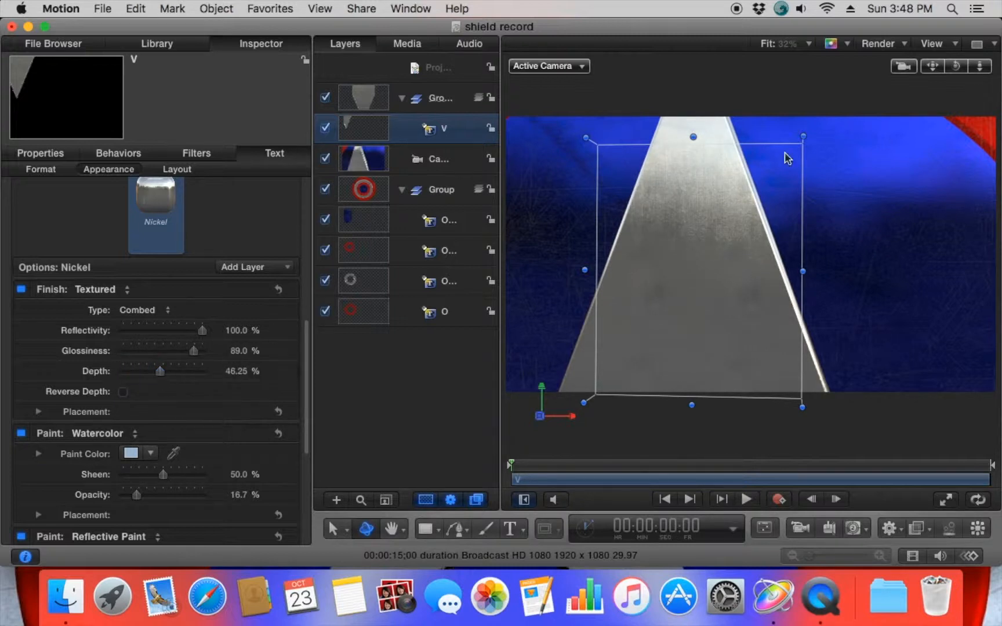
Lower the V's Z position to about 38.9 px so the triangle sits closer to the shield surface
{"action": "left_click_drag", "start_coordinate": [955, 68], "coordinate": [893, 64]}
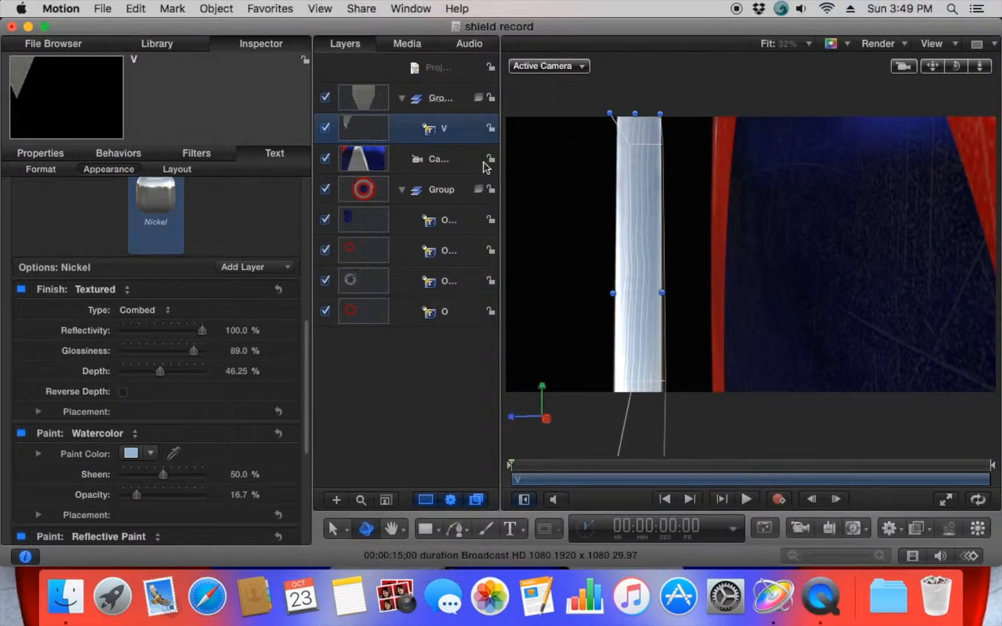
{"action": "left_click", "coordinate": [43, 153]}
{"action": "mouse_move", "coordinate": [235, 266]}
{"action": "left_mouse_down"}
{"action": "mouse_move", "coordinate": [223, 267]}
{"action": "mouse_move", "coordinate": [232, 266]}
{"action": "left_mouse_up"}
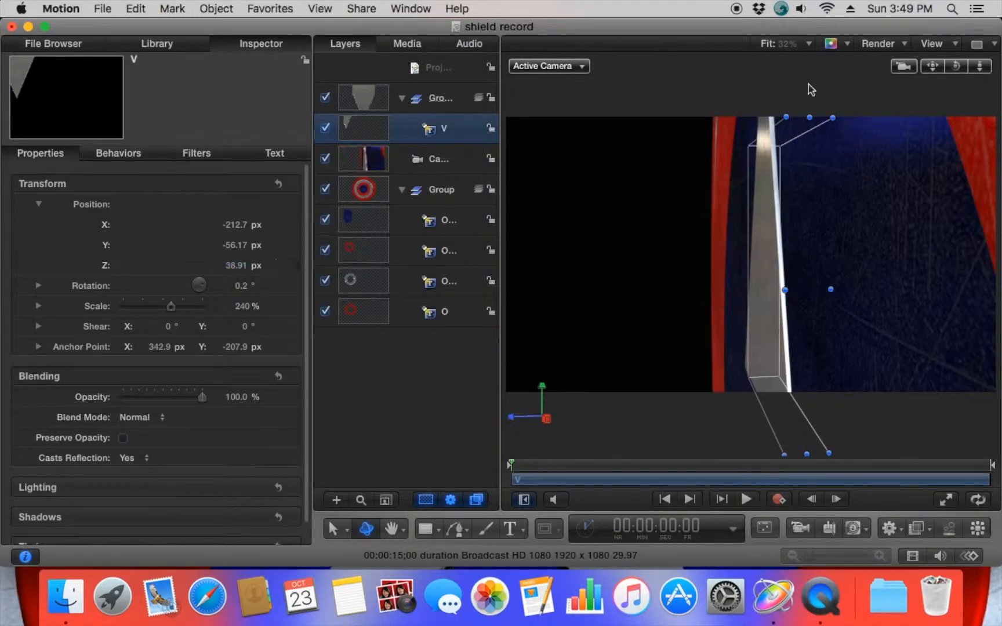
{"action": "mouse_move", "coordinate": [956, 66]}
{"action": "left_mouse_down"}
{"action": "mouse_move", "coordinate": [1001, 67]}
{"action": "mouse_move", "coordinate": [956, 71]}
{"action": "left_mouse_up"}
{"action": "left_click_drag", "start_coordinate": [979, 66], "coordinate": [881, 17]}
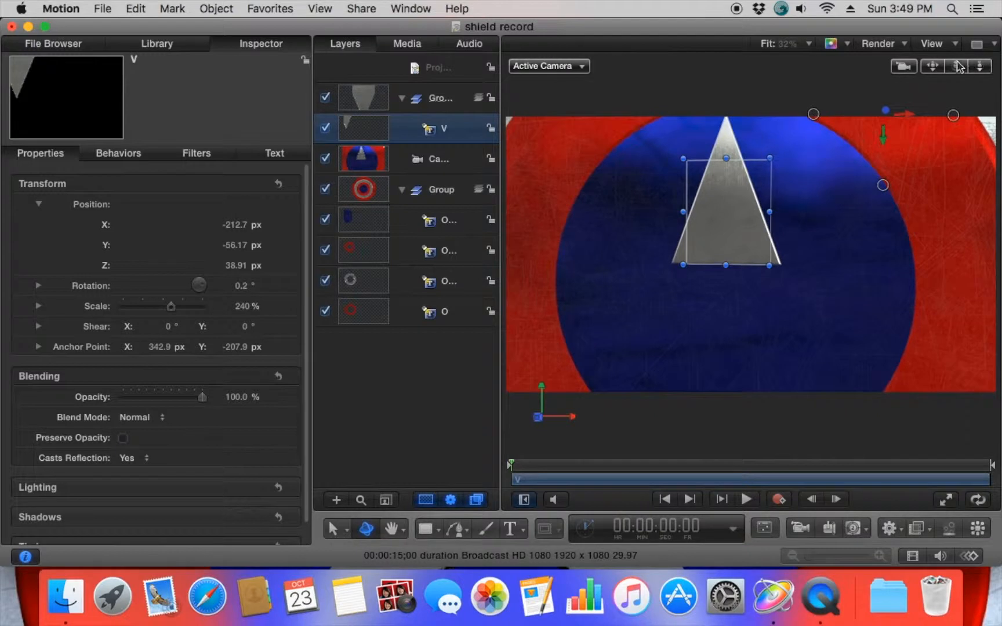
Move the V triangle up so its tip meets the blue circle's upper edge, at about X -205 px, Y -77 px
{"action": "left_click_drag", "start_coordinate": [957, 66], "coordinate": [954, 67]}
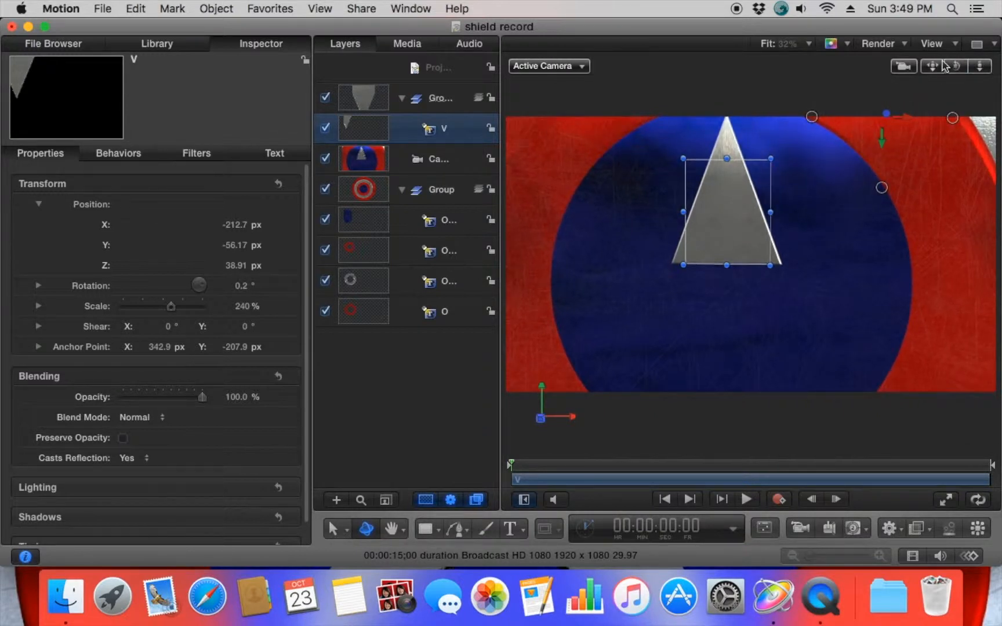
{"action": "scroll", "coordinate": [804, 217], "scroll_direction": "up", "scroll_amount": 1}
{"action": "scroll", "coordinate": [819, 244], "scroll_direction": "up", "scroll_amount": 1}
{"action": "scroll", "coordinate": [819, 243], "scroll_direction": "down", "scroll_amount": 1}
{"action": "mouse_move", "coordinate": [932, 67]}
{"action": "left_mouse_down"}
{"action": "mouse_move", "coordinate": [940, 81]}
{"action": "mouse_move", "coordinate": [935, 70]}
{"action": "left_mouse_up"}
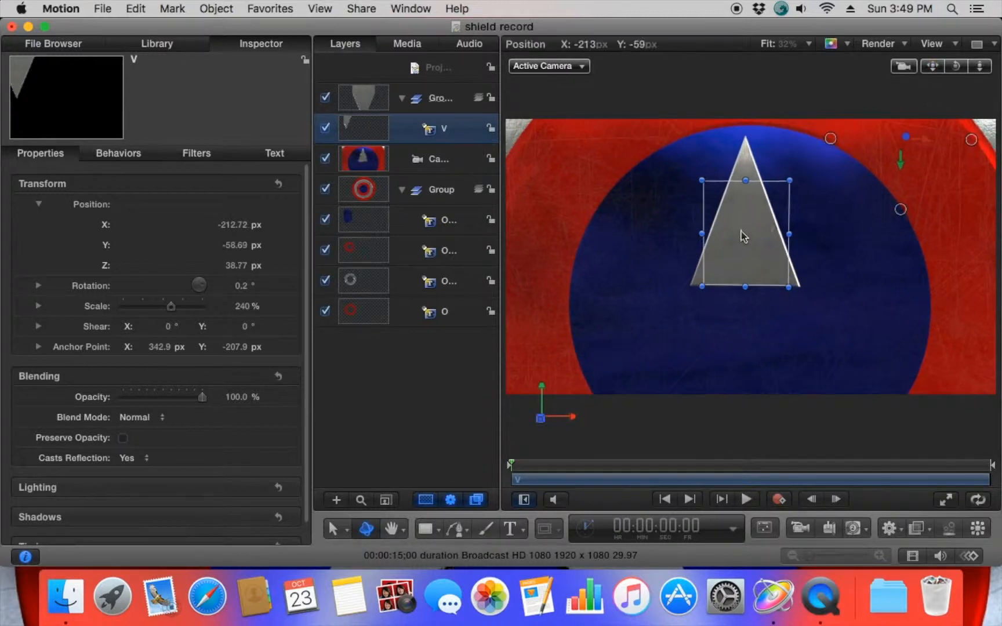
{"action": "left_click_drag", "start_coordinate": [742, 237], "coordinate": [747, 228]}
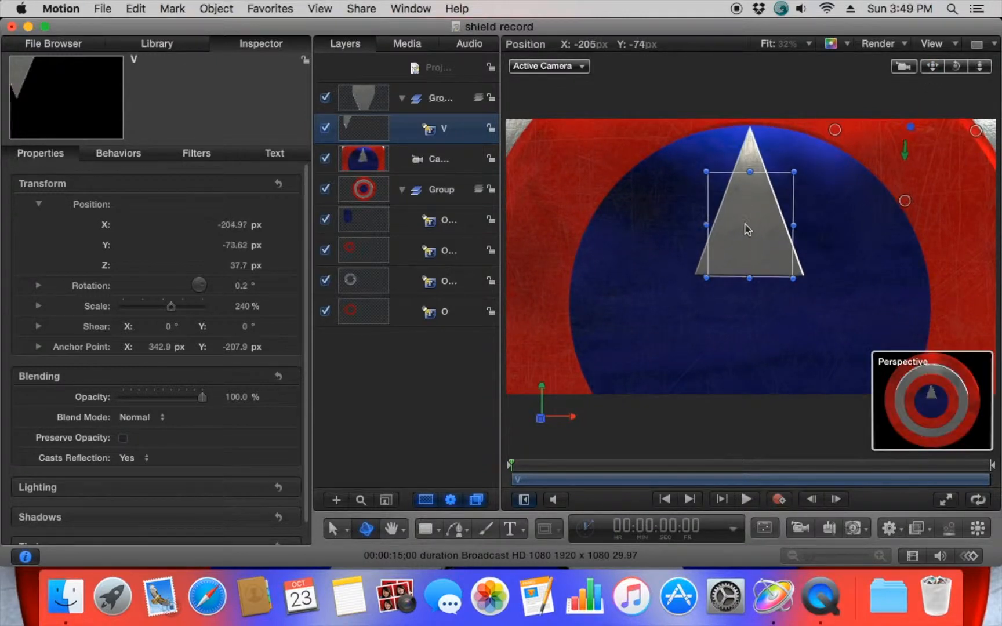
Duplicate the V, rotate the copy about a quarter turn counterclockwise, and place it on the blue circle's left side with its tip pointing left
{"action": "right_click", "coordinate": [430, 134]}
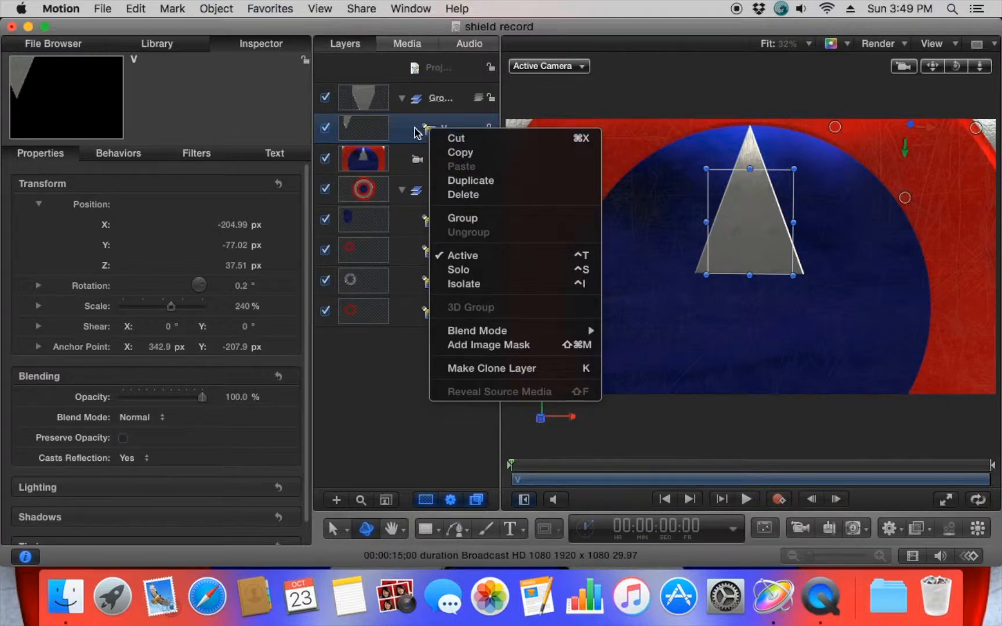
{"action": "left_click", "coordinate": [459, 182]}
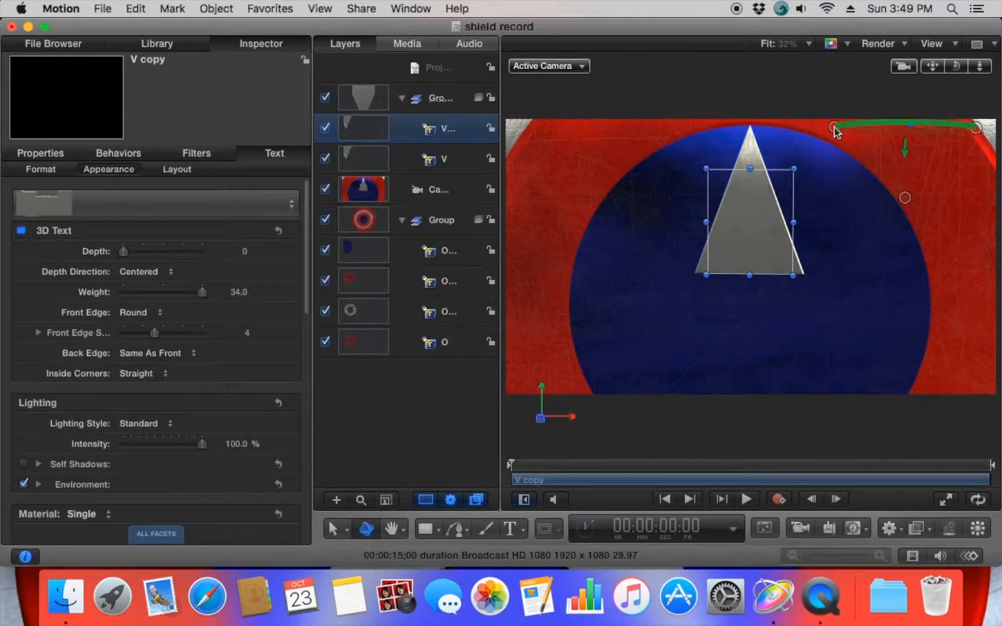
{"action": "left_click_drag", "start_coordinate": [977, 132], "coordinate": [944, 86]}
{"action": "left_click_drag", "start_coordinate": [914, 297], "coordinate": [663, 277]}
Try small rotation adjustments on the V copy and undo both transform changes
{"action": "left_click_drag", "start_coordinate": [667, 111], "coordinate": [631, 107]}
{"action": "left_click", "coordinate": [135, 8]}
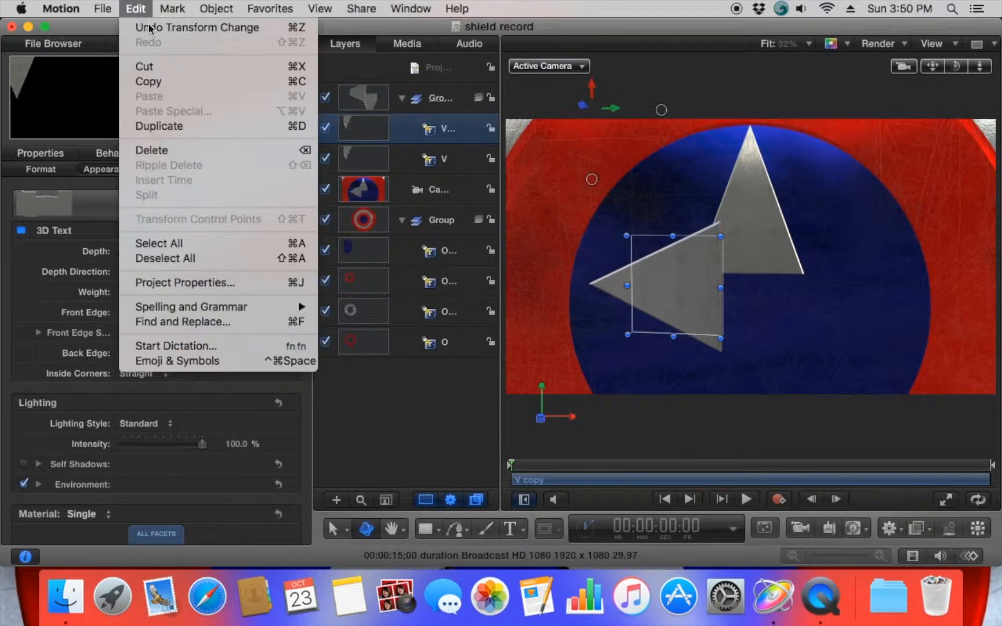
{"action": "left_click", "coordinate": [174, 27]}
{"action": "left_click_drag", "start_coordinate": [591, 184], "coordinate": [571, 166]}
{"action": "left_click", "coordinate": [136, 8]}
{"action": "left_click", "coordinate": [174, 29]}
Rotate the V copy clockwise so its tip points up-left, and move it to about X -667 px, Y -132 px beside the original triangle
{"action": "scroll", "coordinate": [599, 190], "scroll_direction": "up", "scroll_amount": 1}
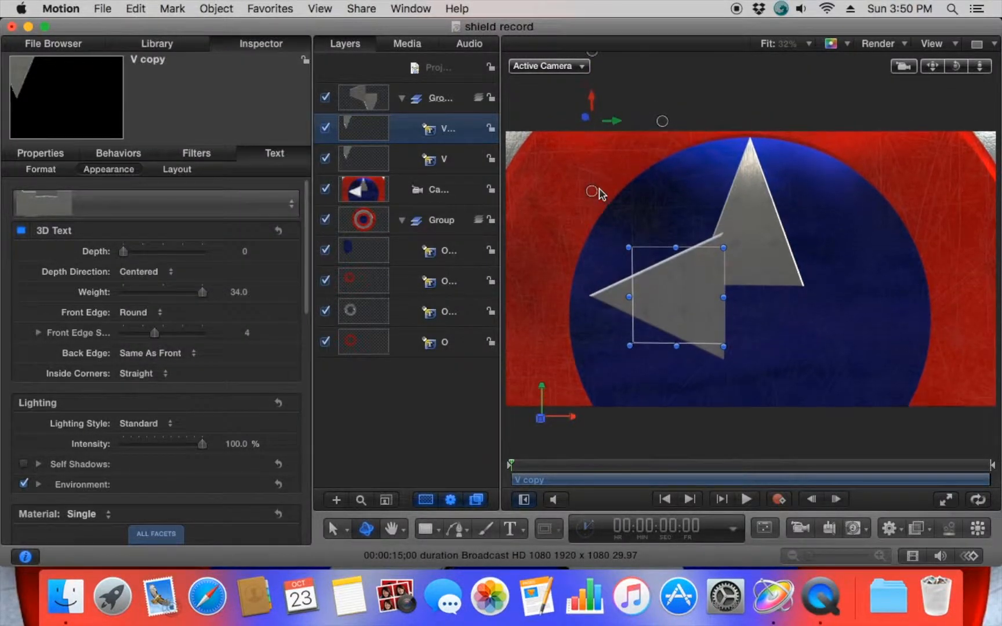
{"action": "left_click_drag", "start_coordinate": [594, 57], "coordinate": [648, 84]}
{"action": "left_click_drag", "start_coordinate": [622, 309], "coordinate": [675, 295]}
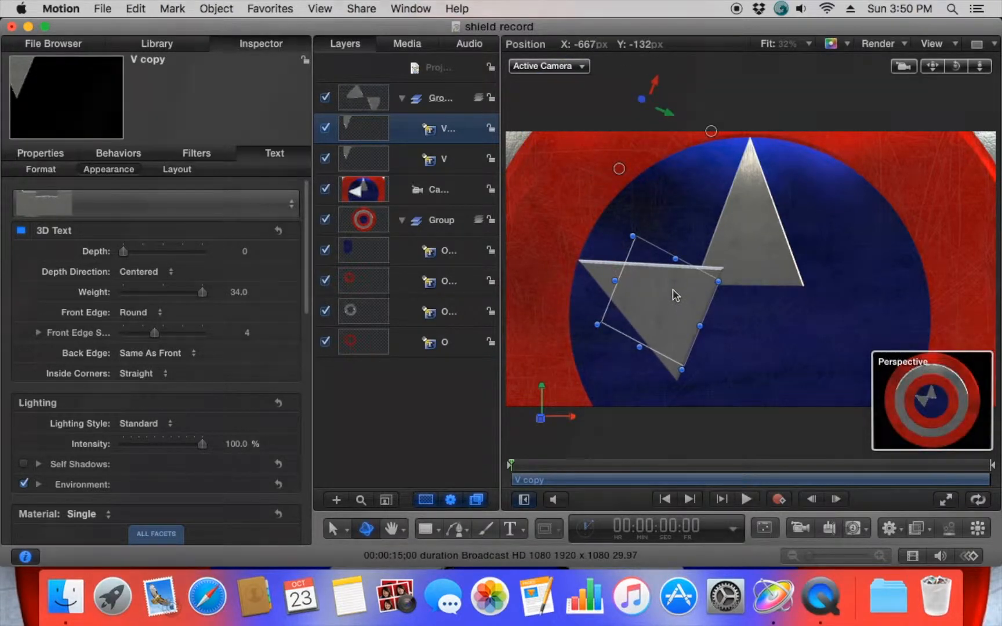